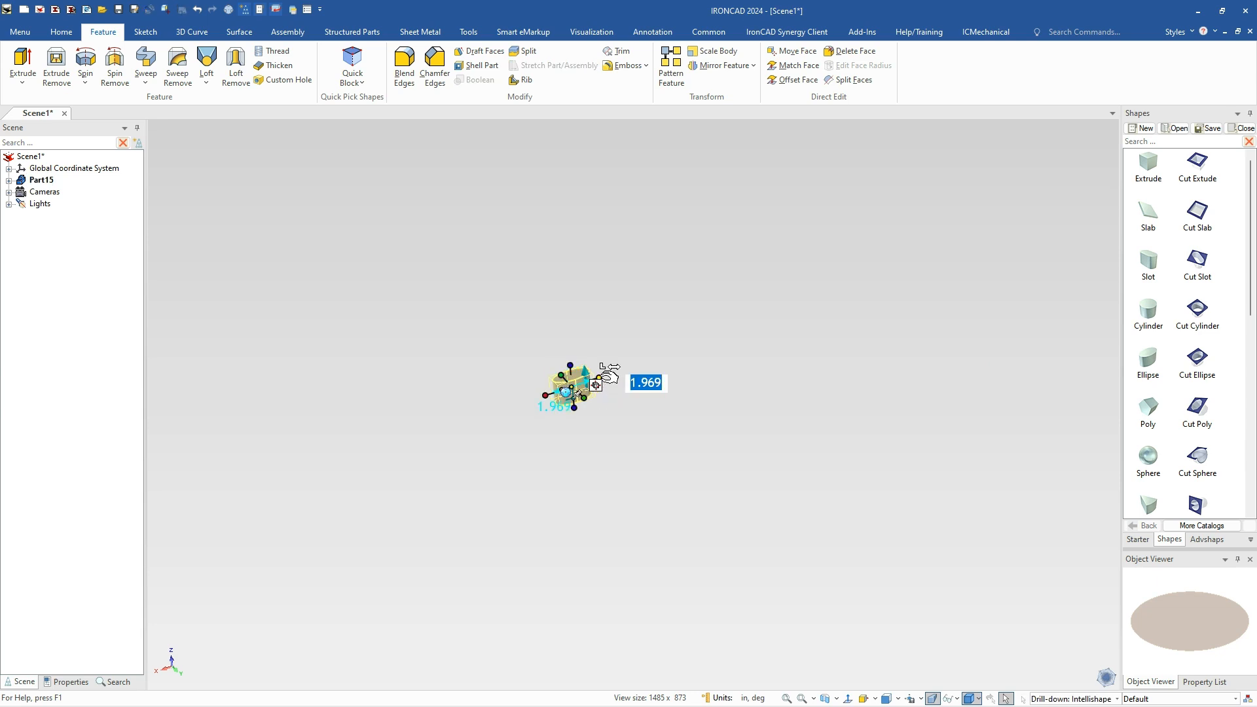
Set the elliptical block's length to 48 in and its width to 30 in
text(48)
key(Return)
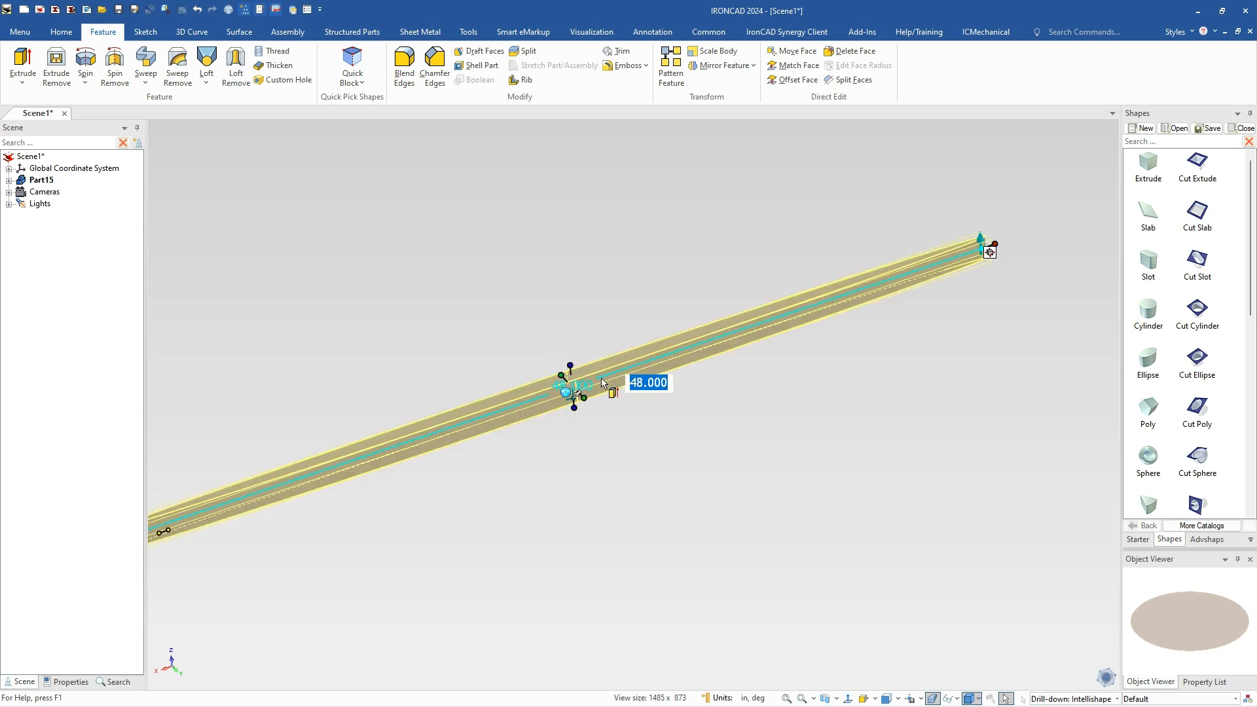
text(30)
key(Tab)
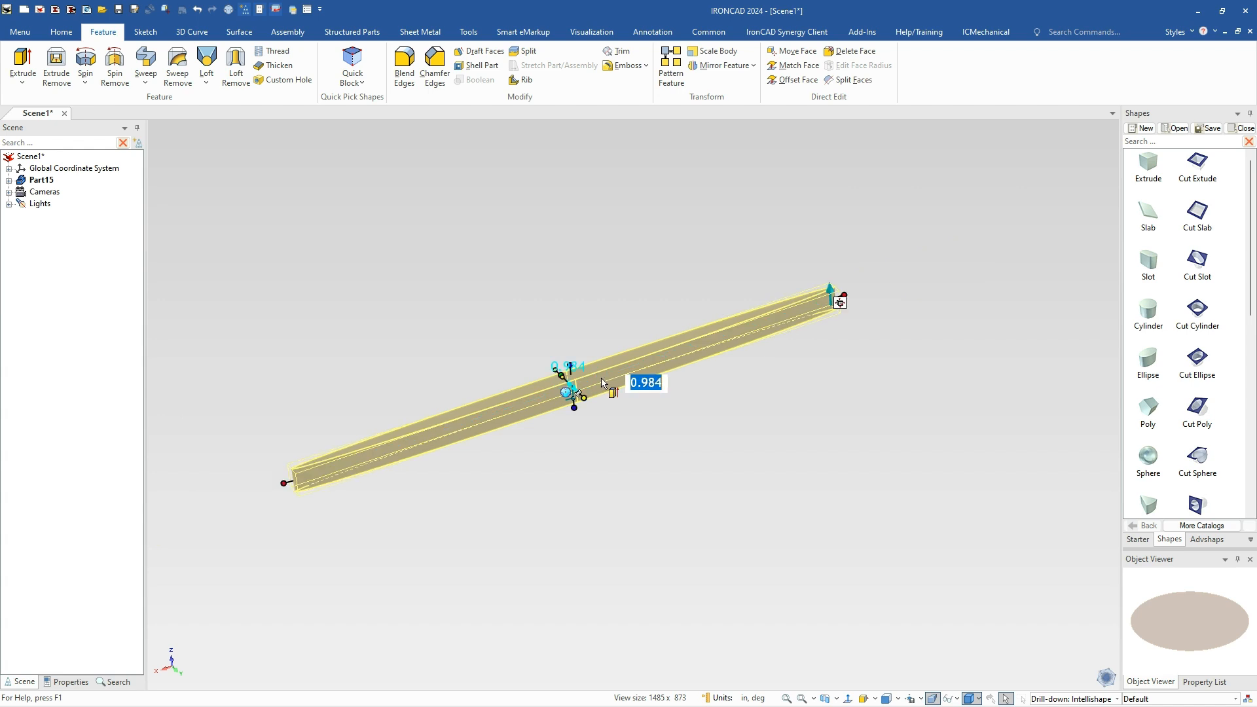
text(30)
key(Tab)
mouse_move(848, 293)
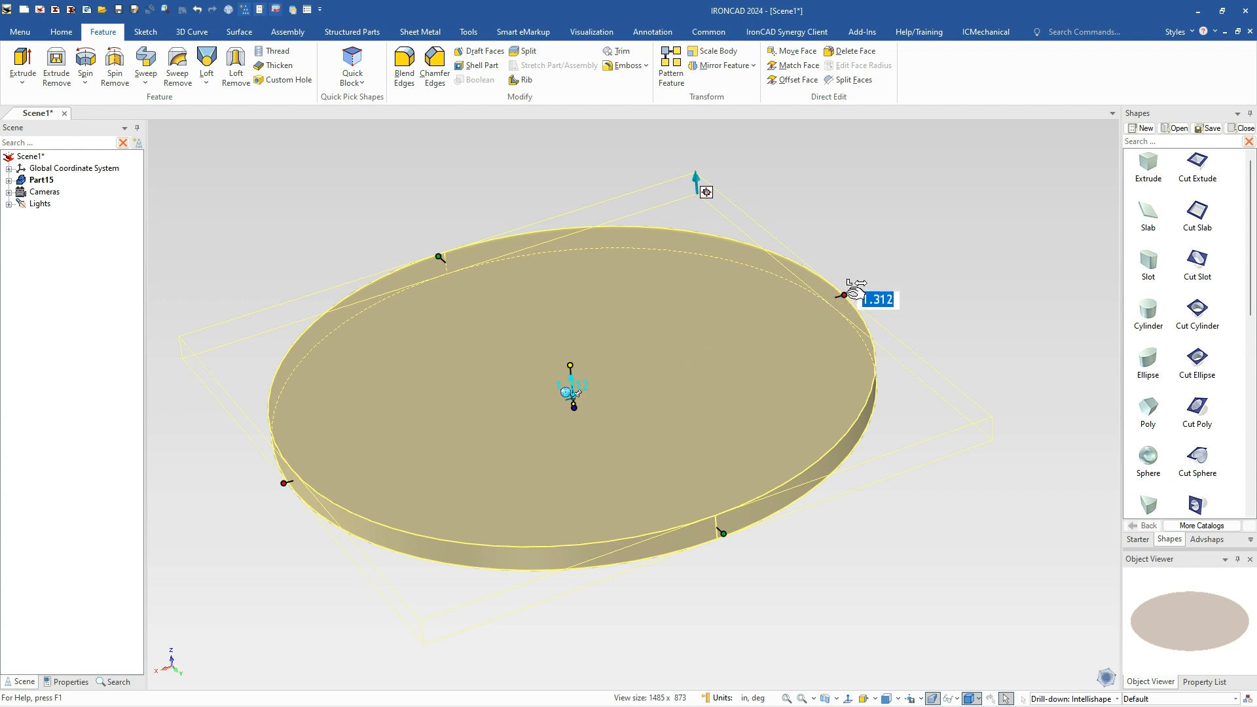
text(48)
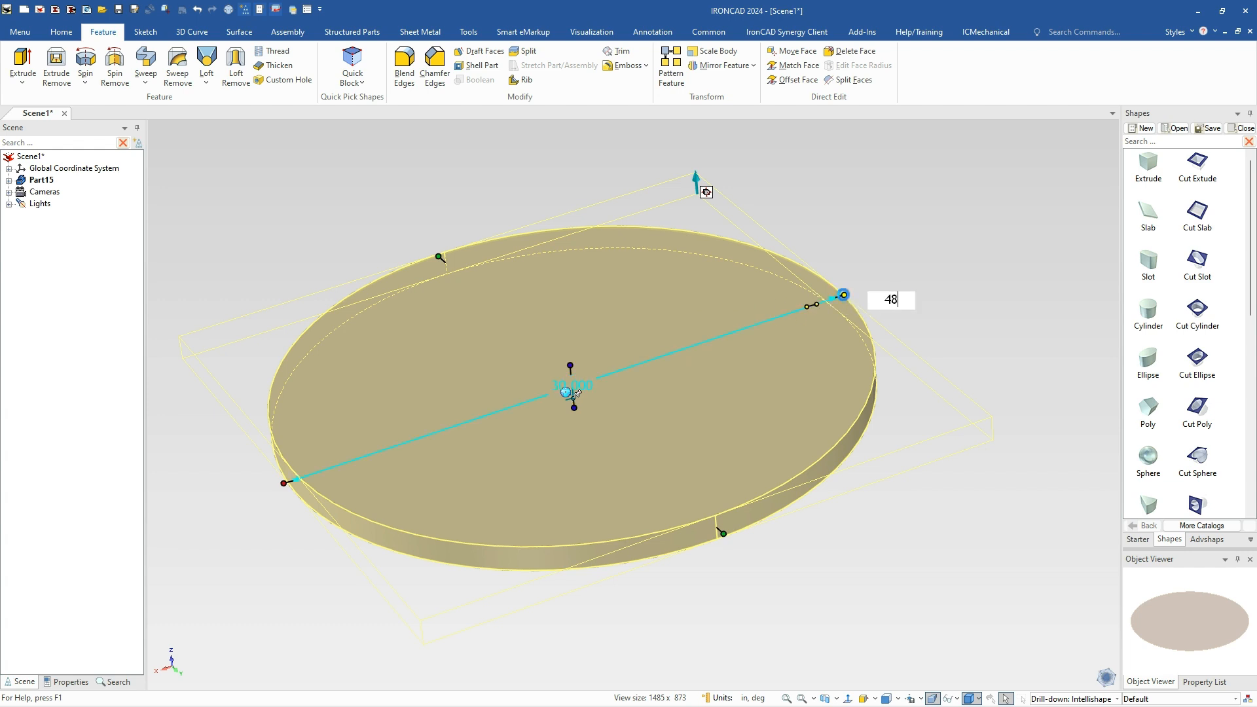
key(Return)
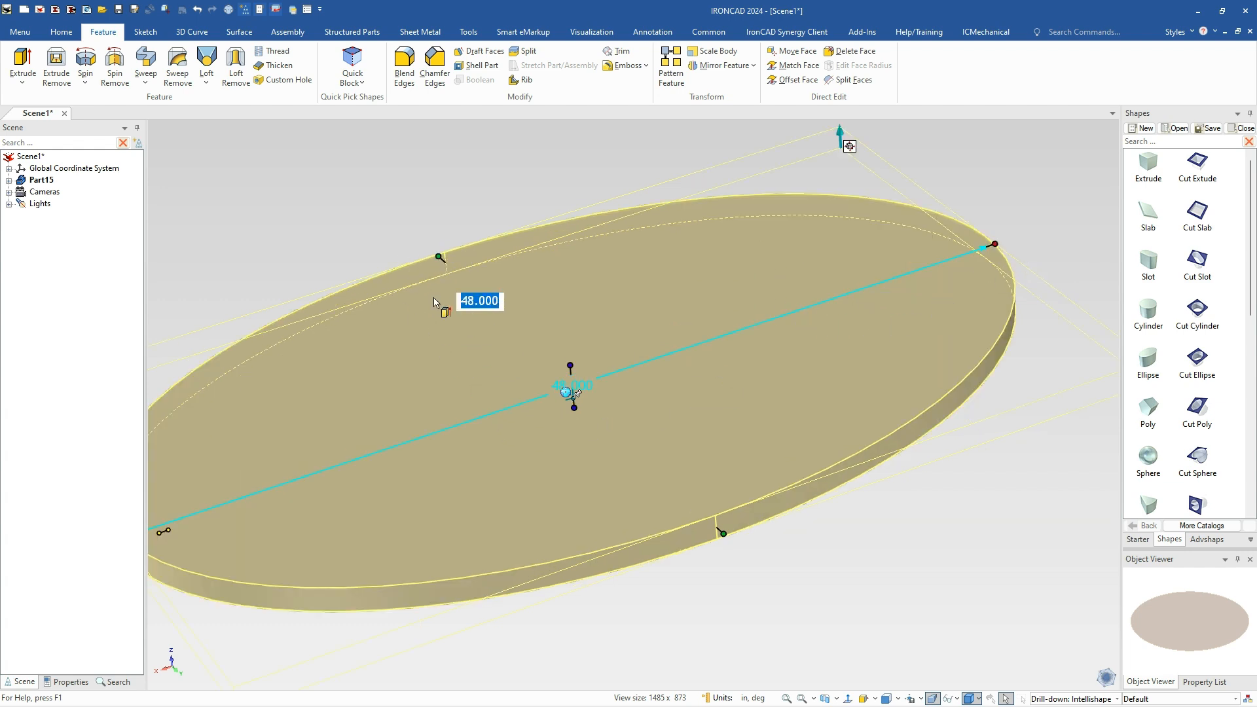
Set the elliptical block's height to 17.8 in
mouse_move(576, 360)
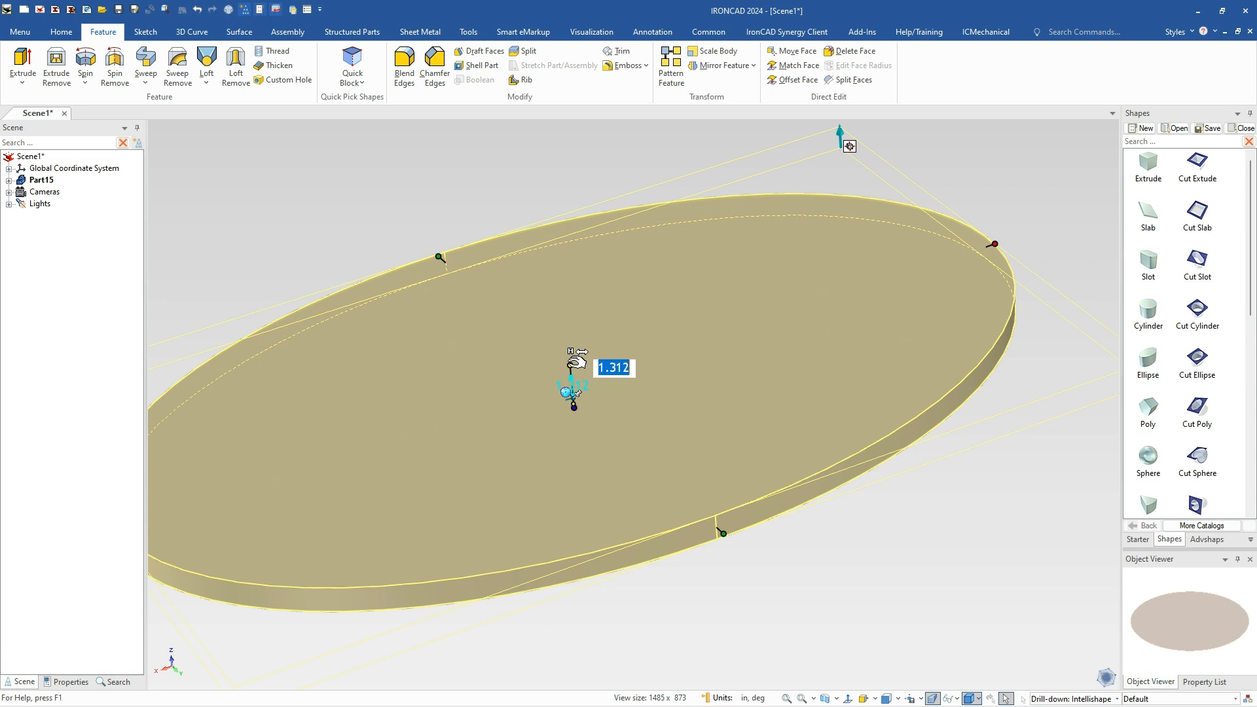
text(17.8)
key(Return)
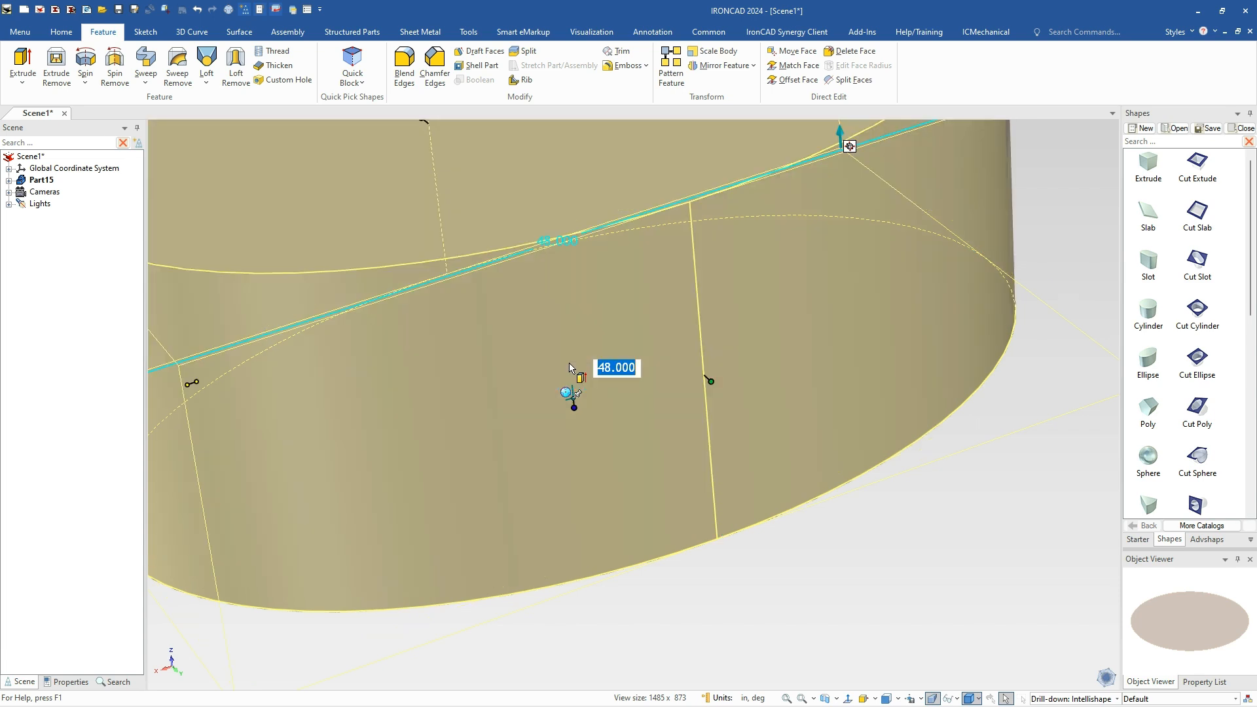
click(859, 602)
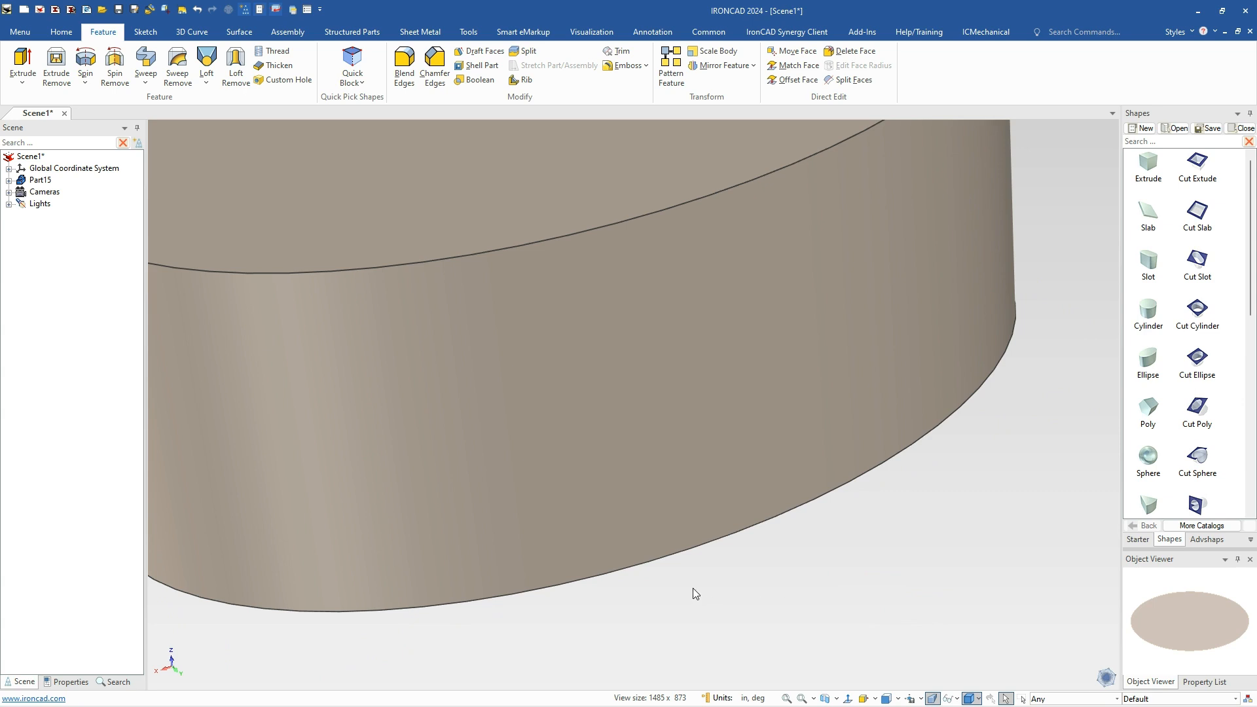
Draft the block's side face by 10 degrees, using the top face as the neutral plane
scroll(693, 587, down, 5)
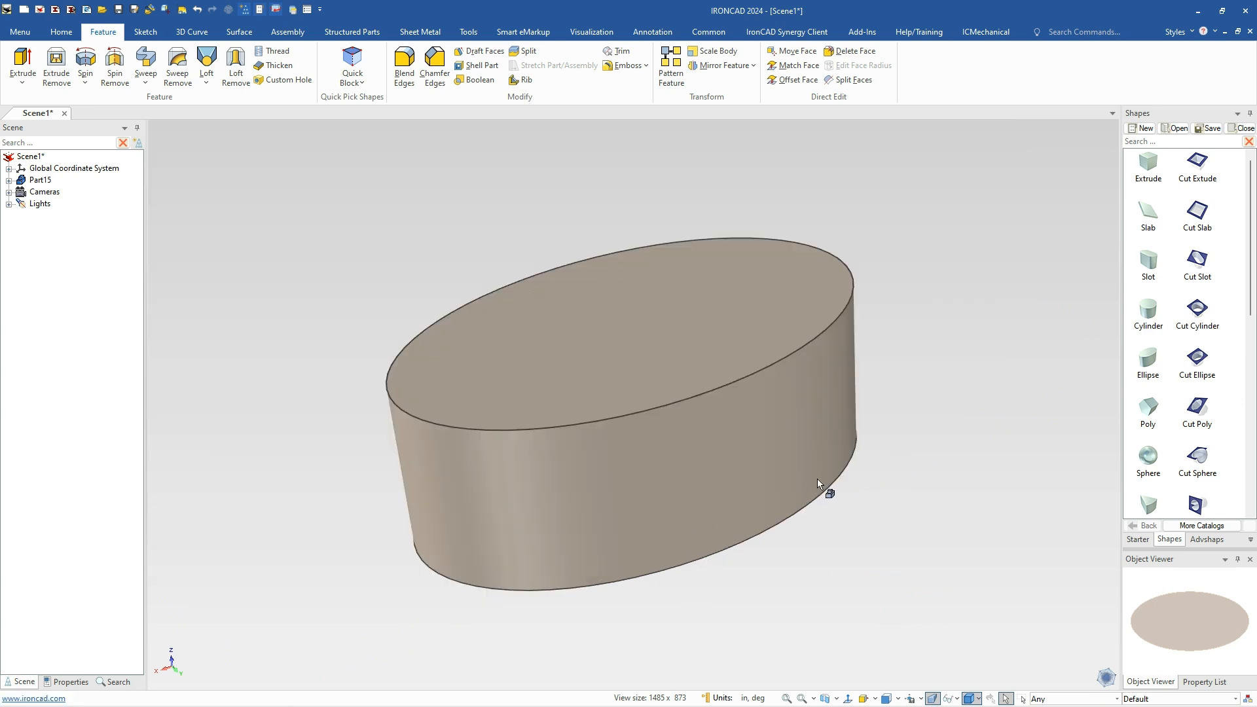
middle_drag(864, 469, 837, 374)
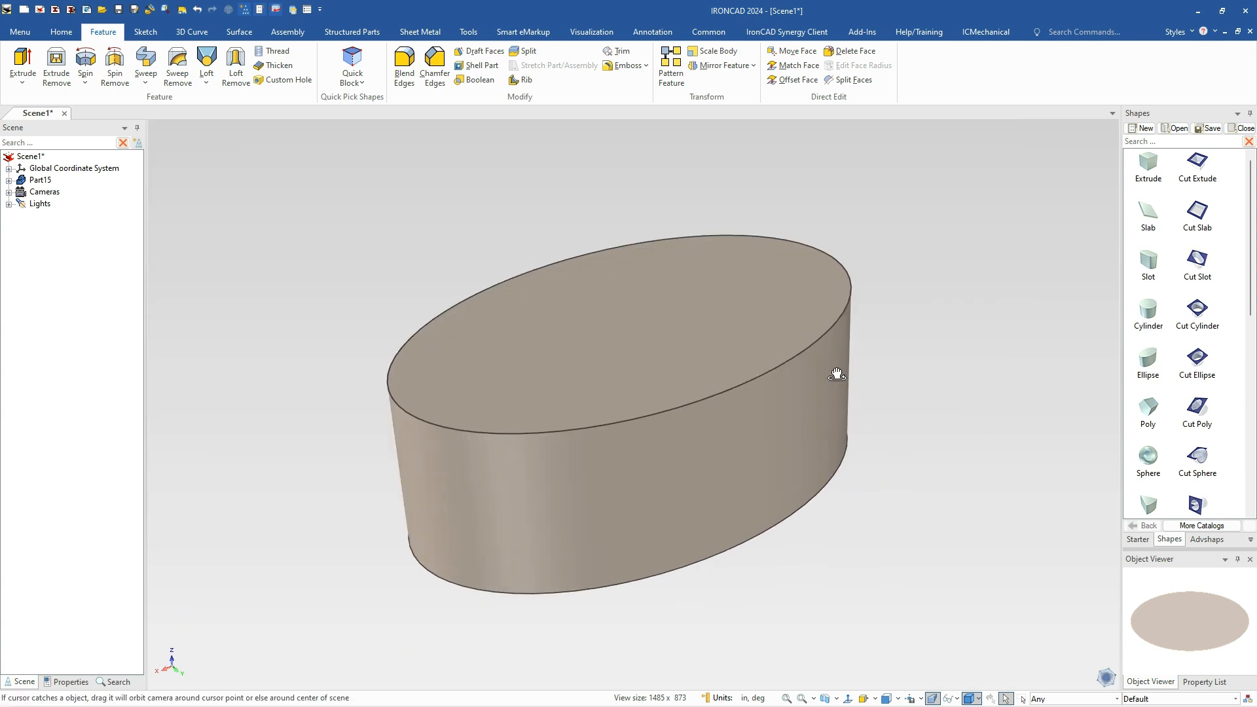
click(478, 53)
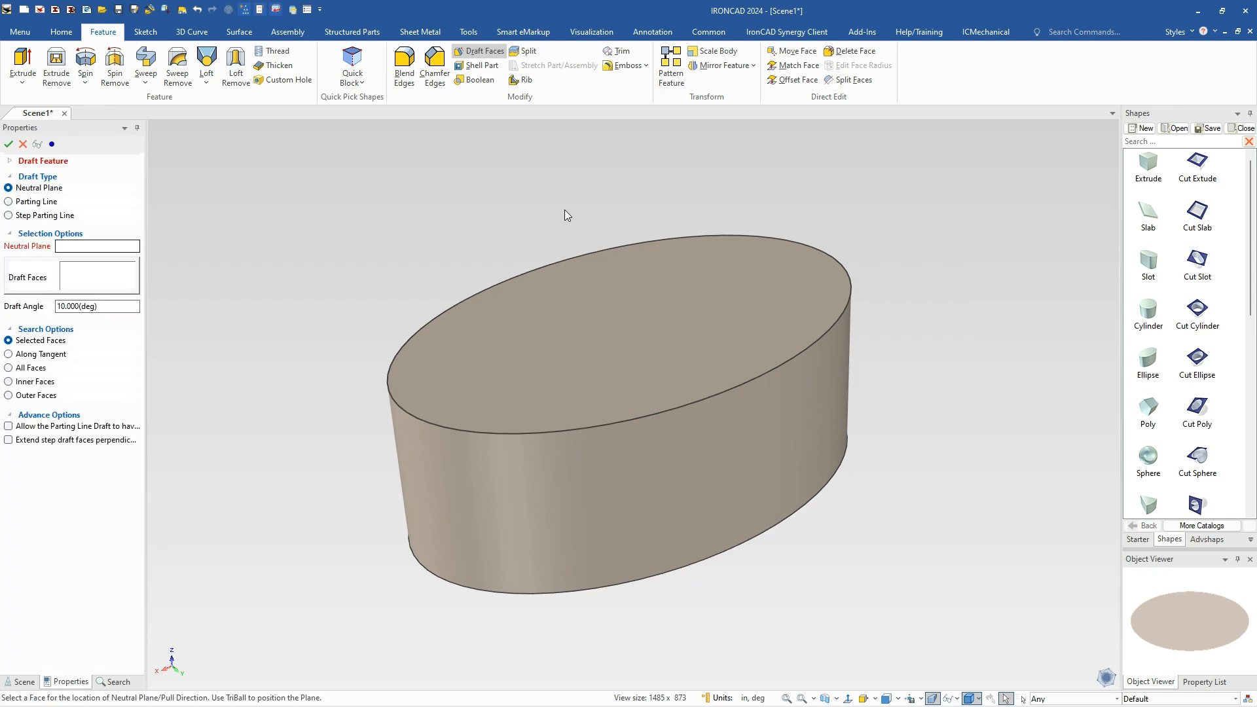
click(625, 327)
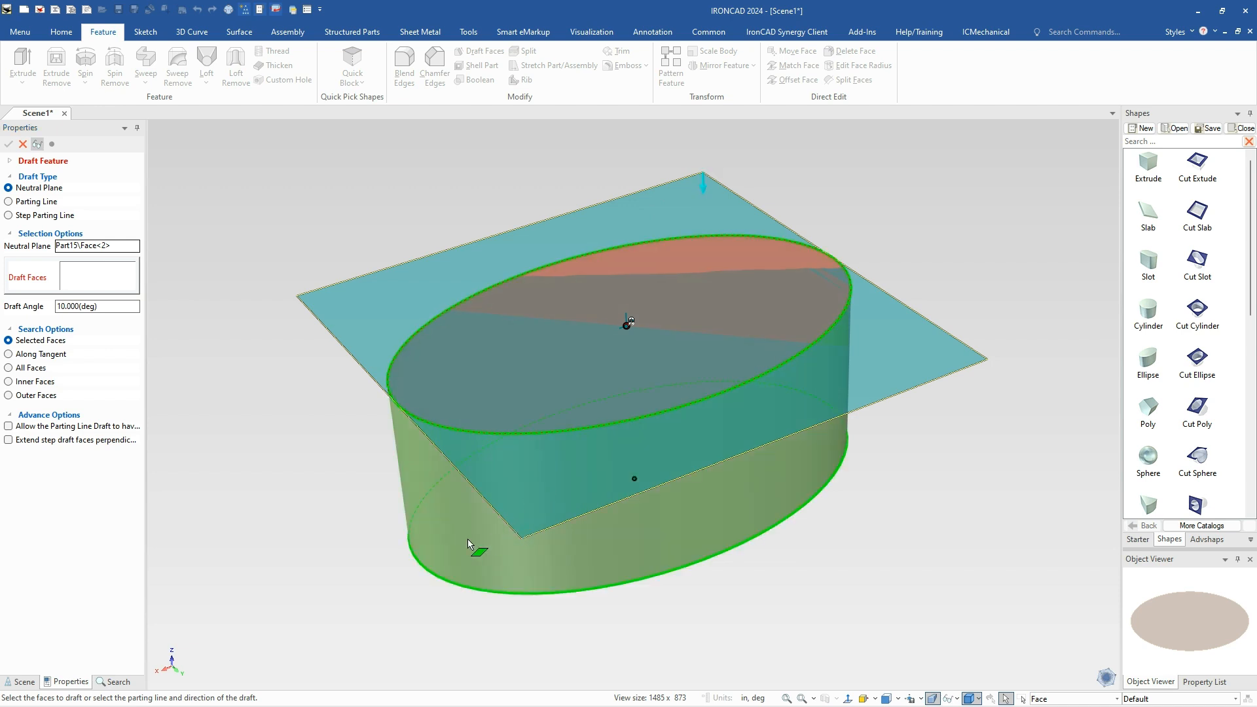
click(634, 480)
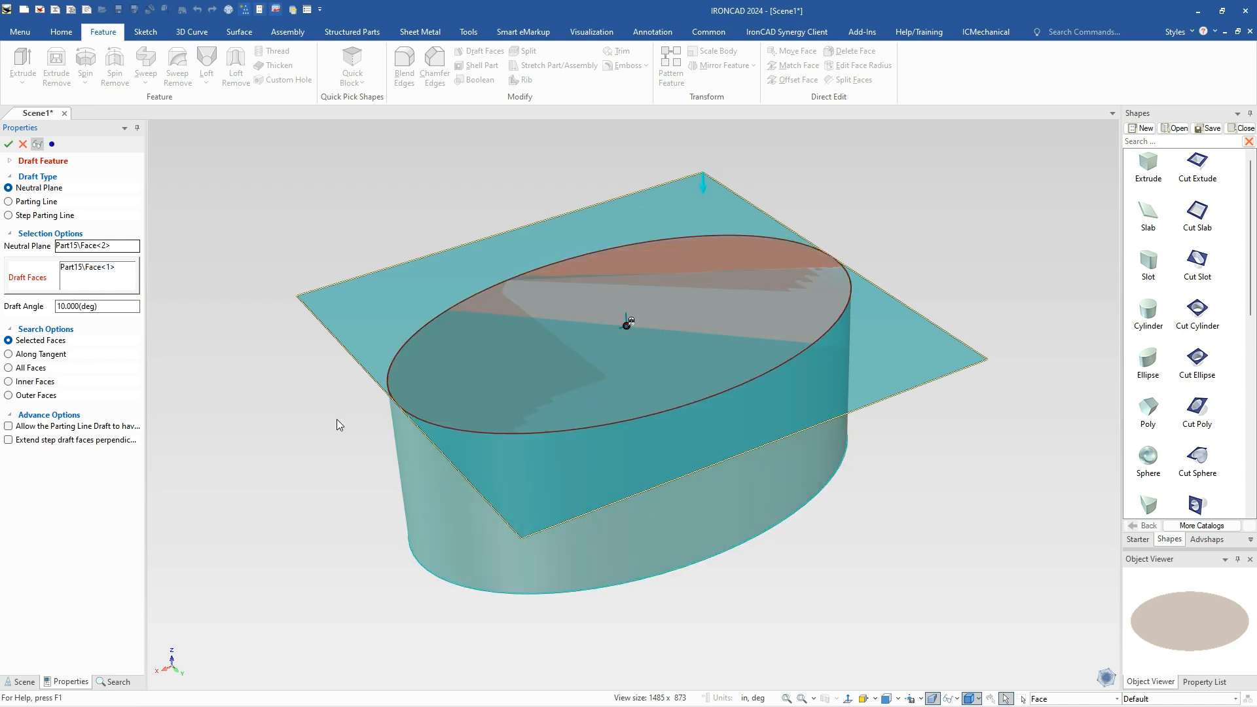
click(9, 144)
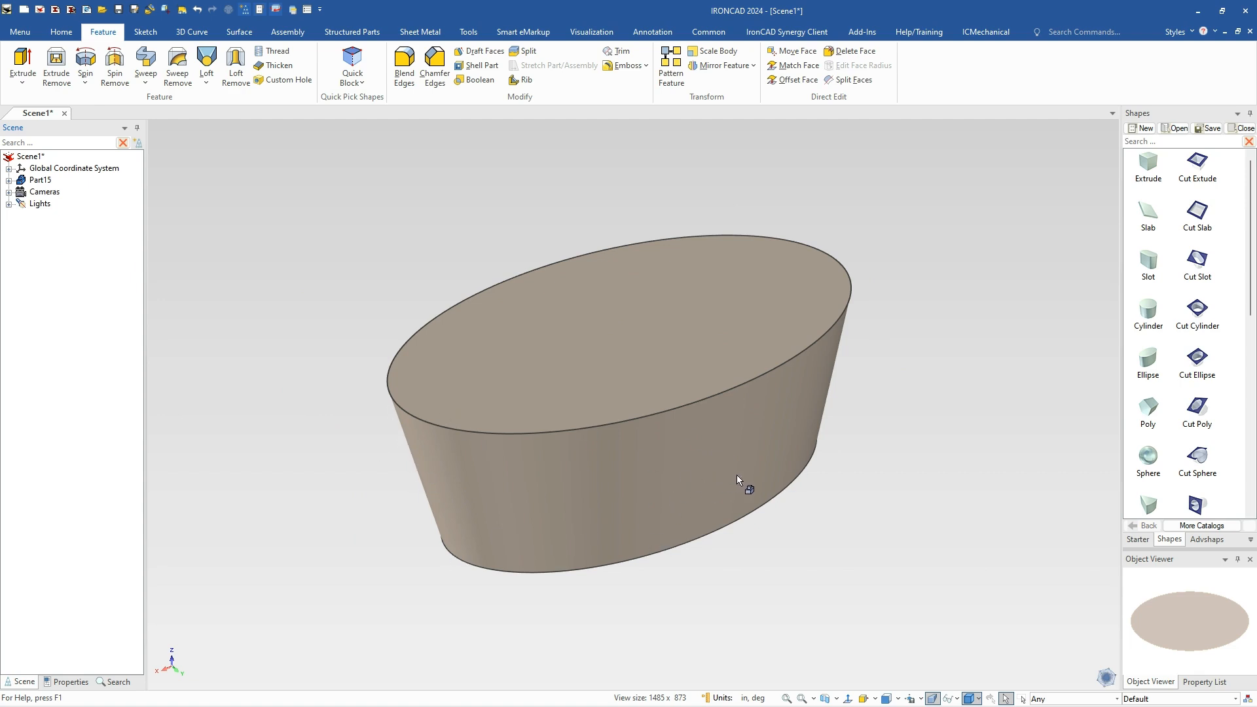
Shell the part inward with a 1.750 in thickness and an individual thickness of 2.000 in on the top face
click(476, 65)
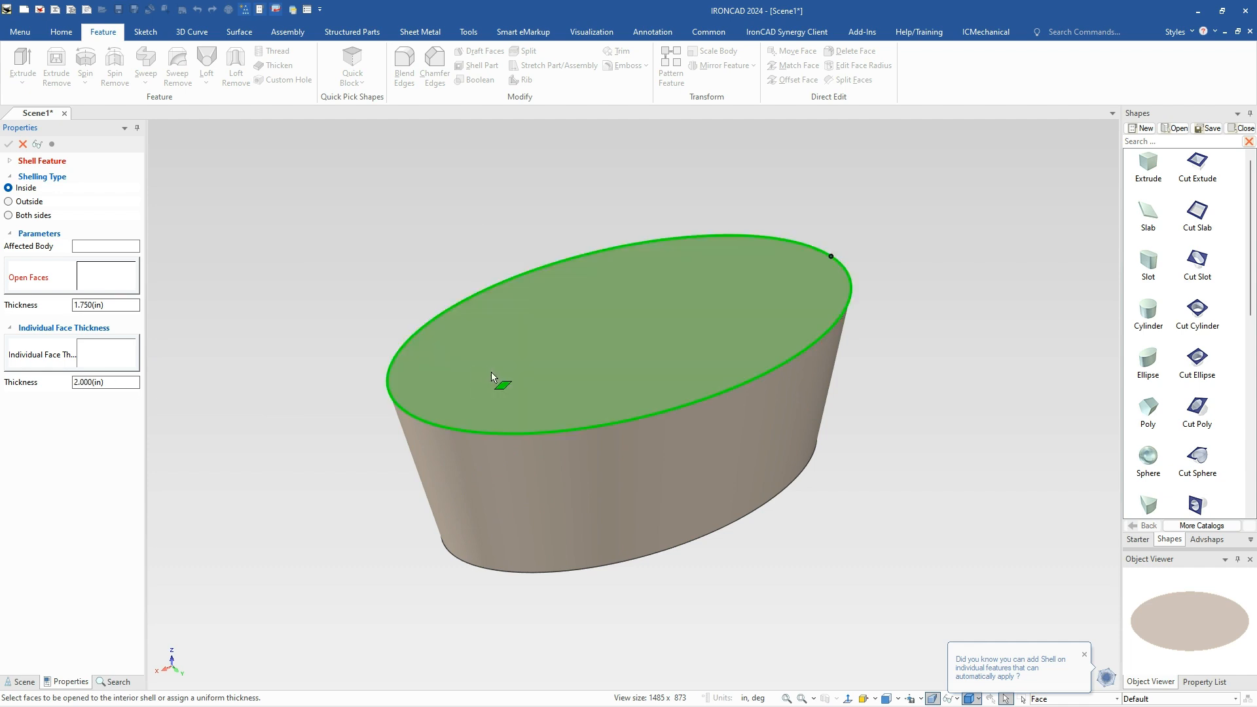
click(89, 356)
click(524, 404)
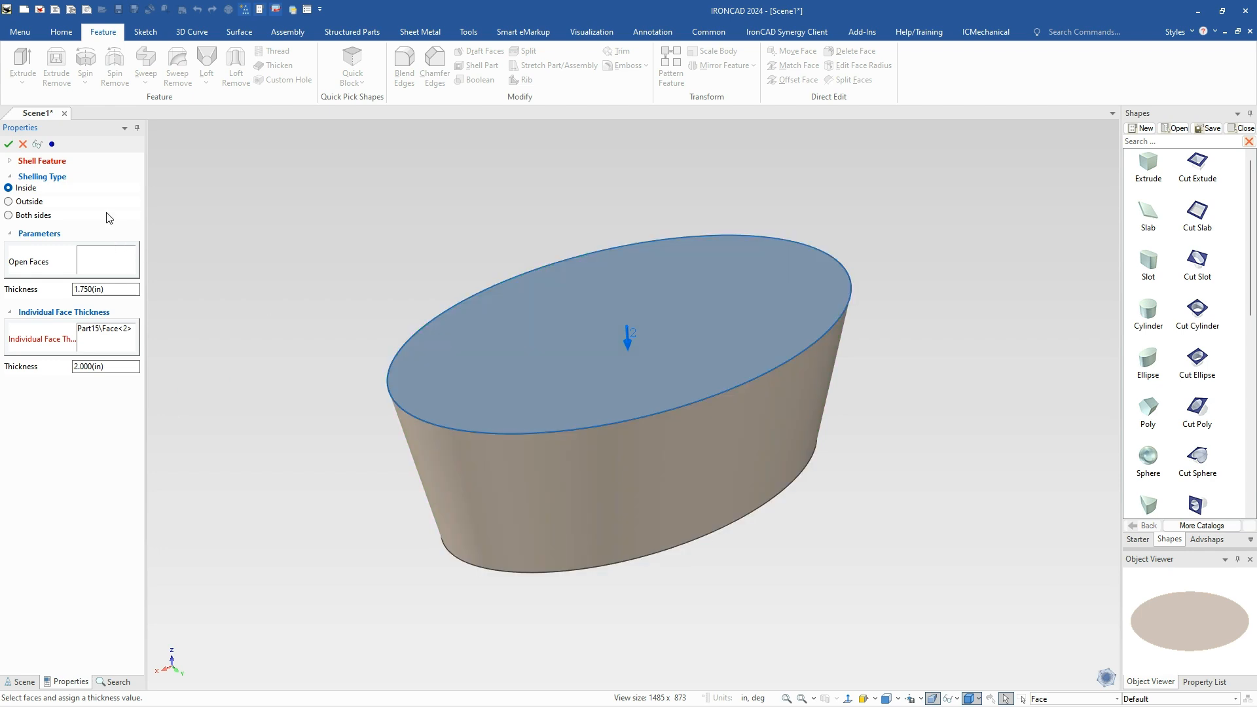
click(8, 143)
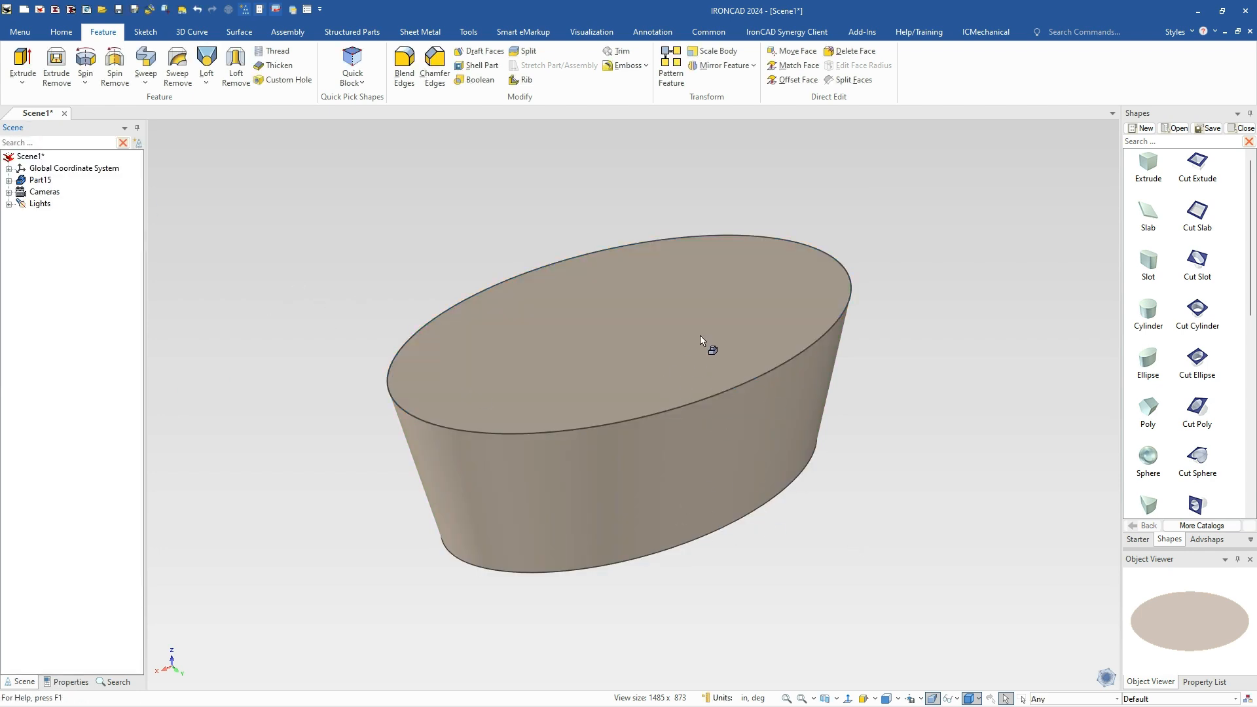
Place a Cut Extrude block on the top face and re-anchor its TriBall at the block's upper corner
middle_drag(710, 342, 743, 432)
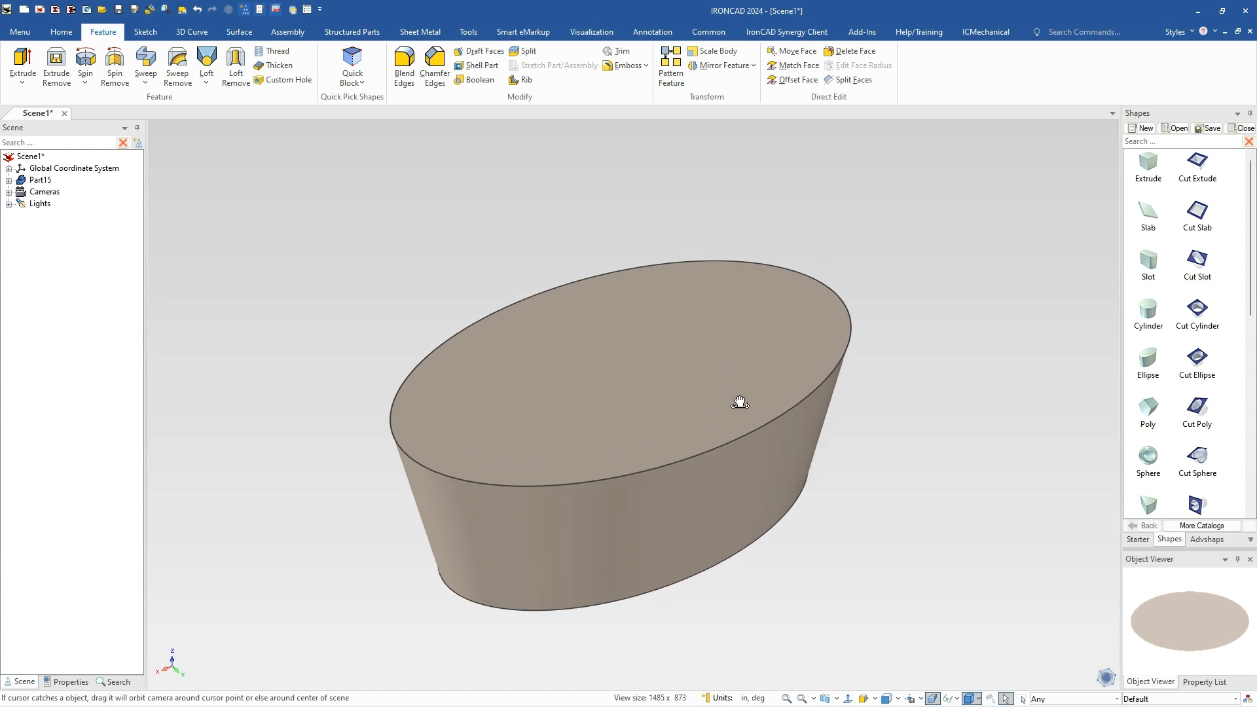
scroll(665, 381, up, 3)
drag(1199, 164, 844, 331)
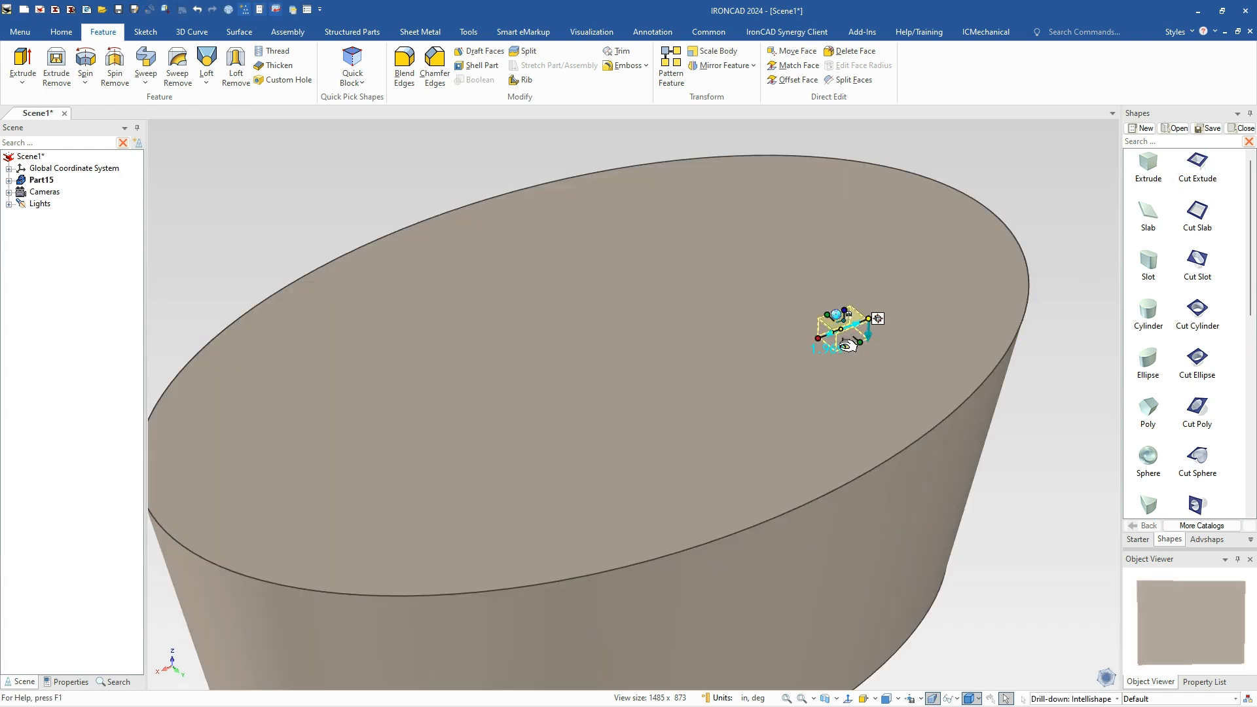
key(F10)
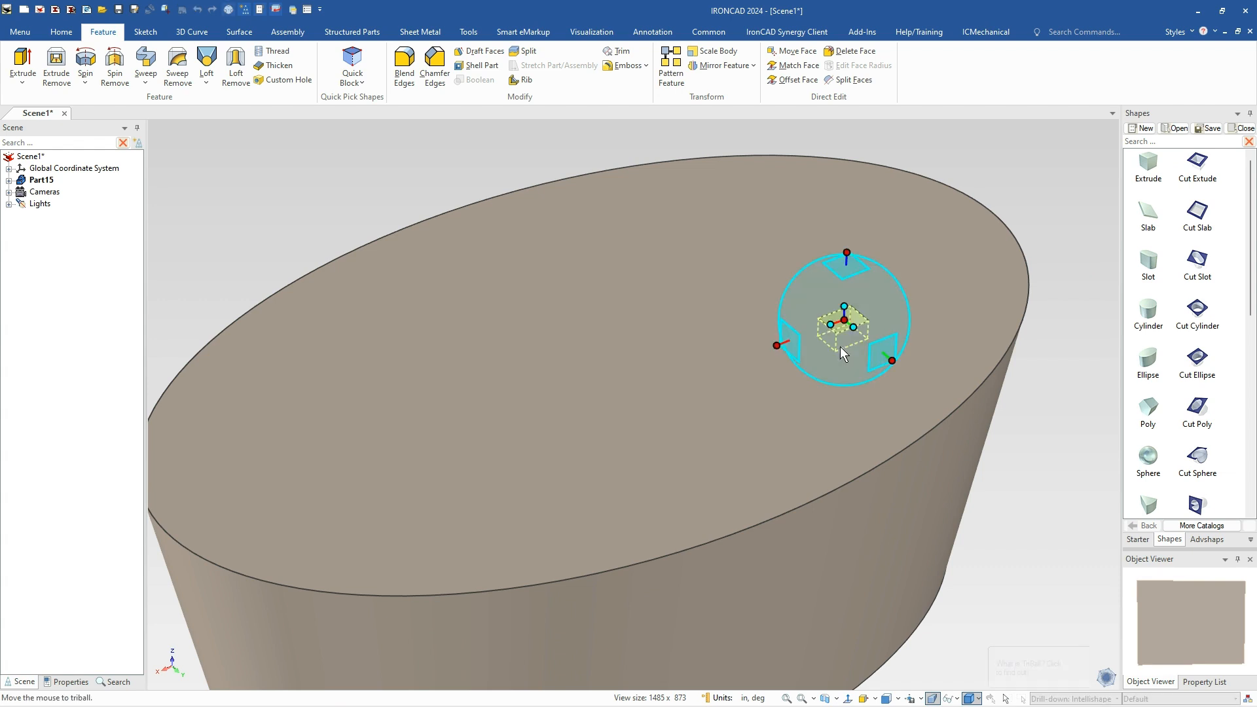
key(space)
click(849, 306)
drag(857, 315, 860, 314)
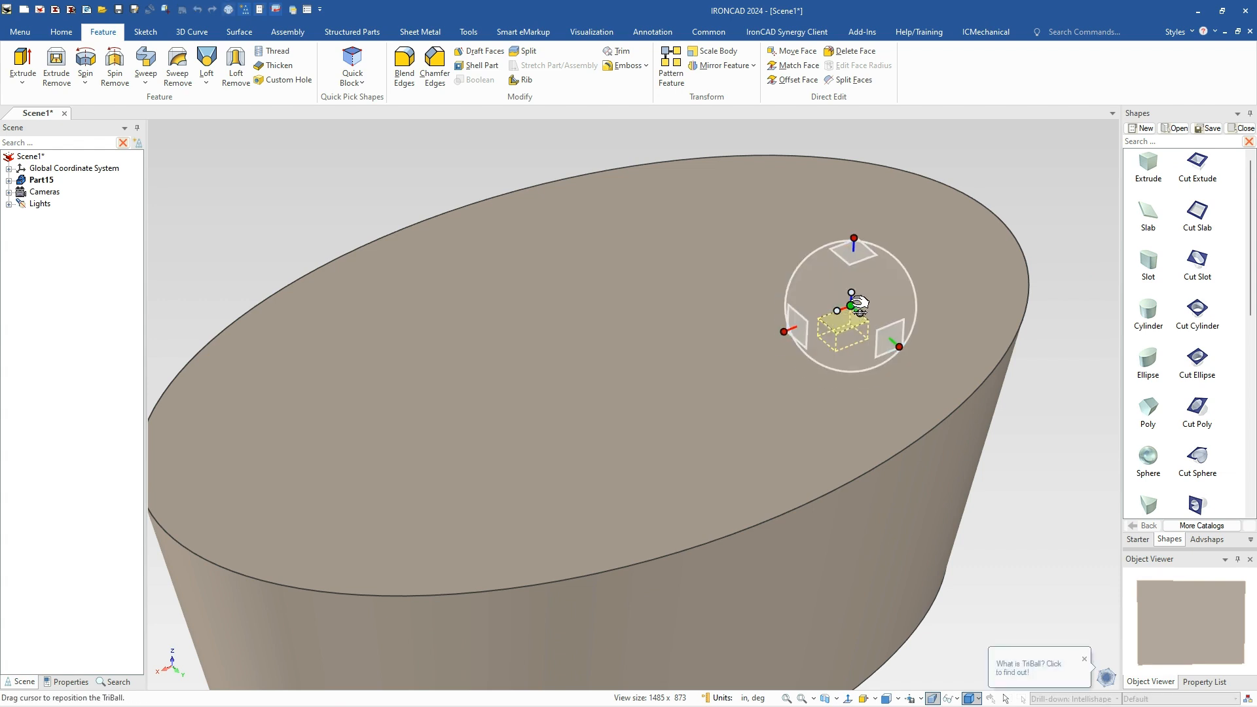
key(space)
Move the cut block to the end of the ellipse's long axis and offset it sideways by 0.875 in
drag(858, 307, 982, 206)
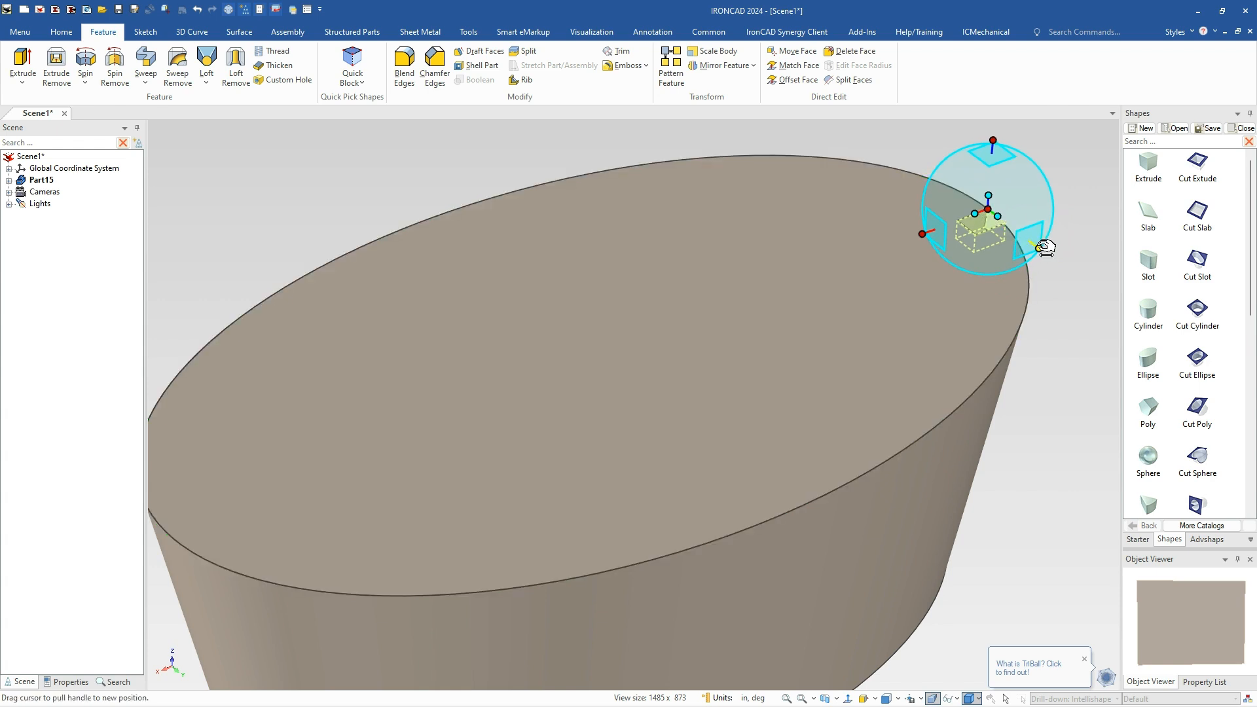
drag(1045, 248, 1038, 246)
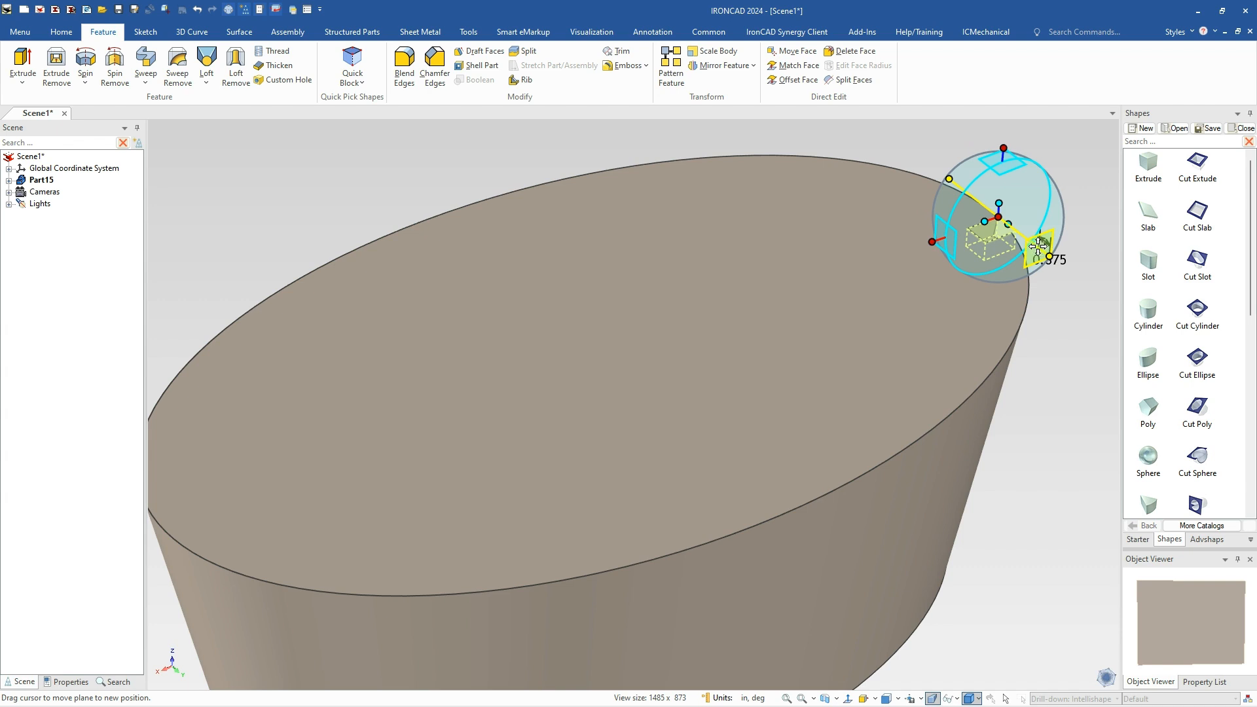
key(F10)
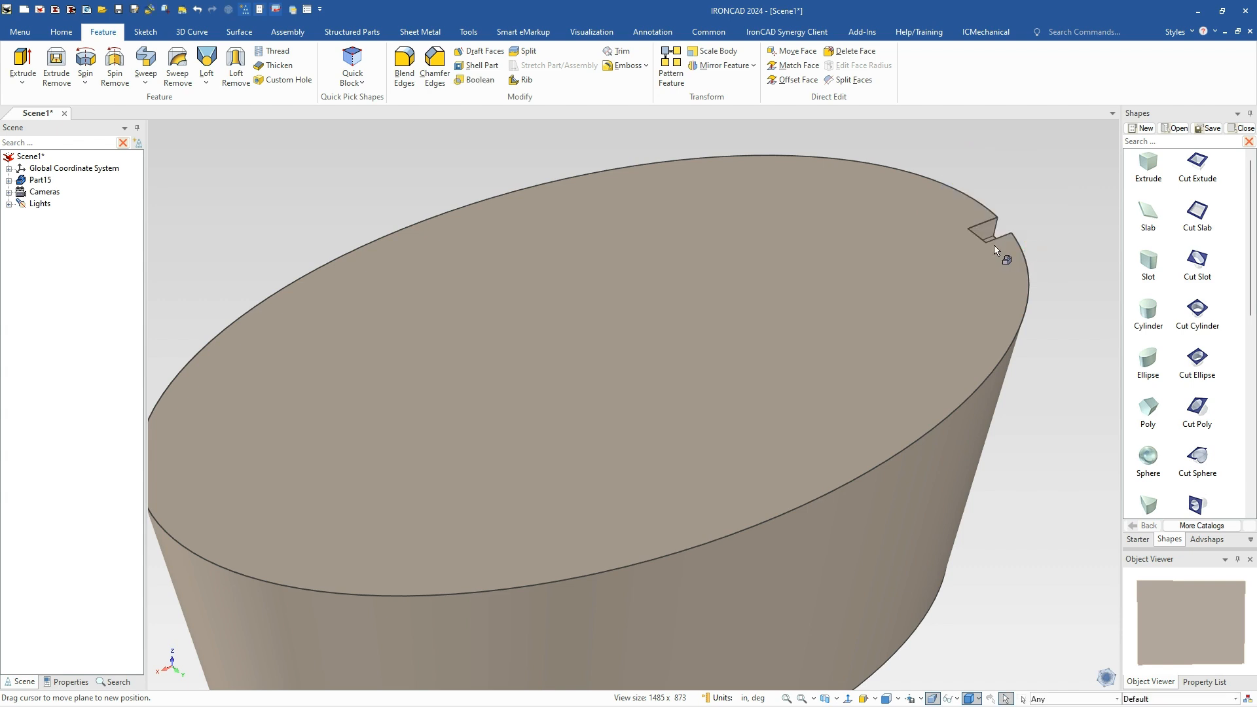
Stretch the cut block toward the ellipse's centre and set its length to 24 minus 0.875 in
click(980, 243)
click(975, 245)
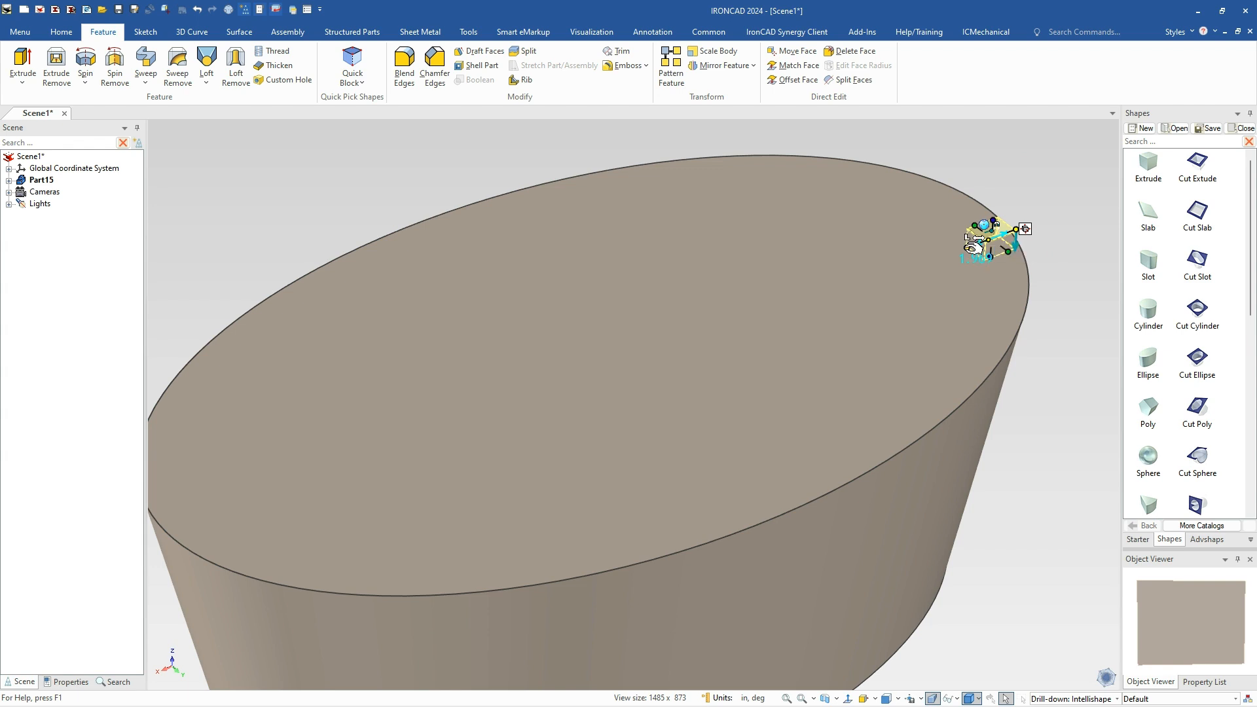
drag(973, 246, 859, 315)
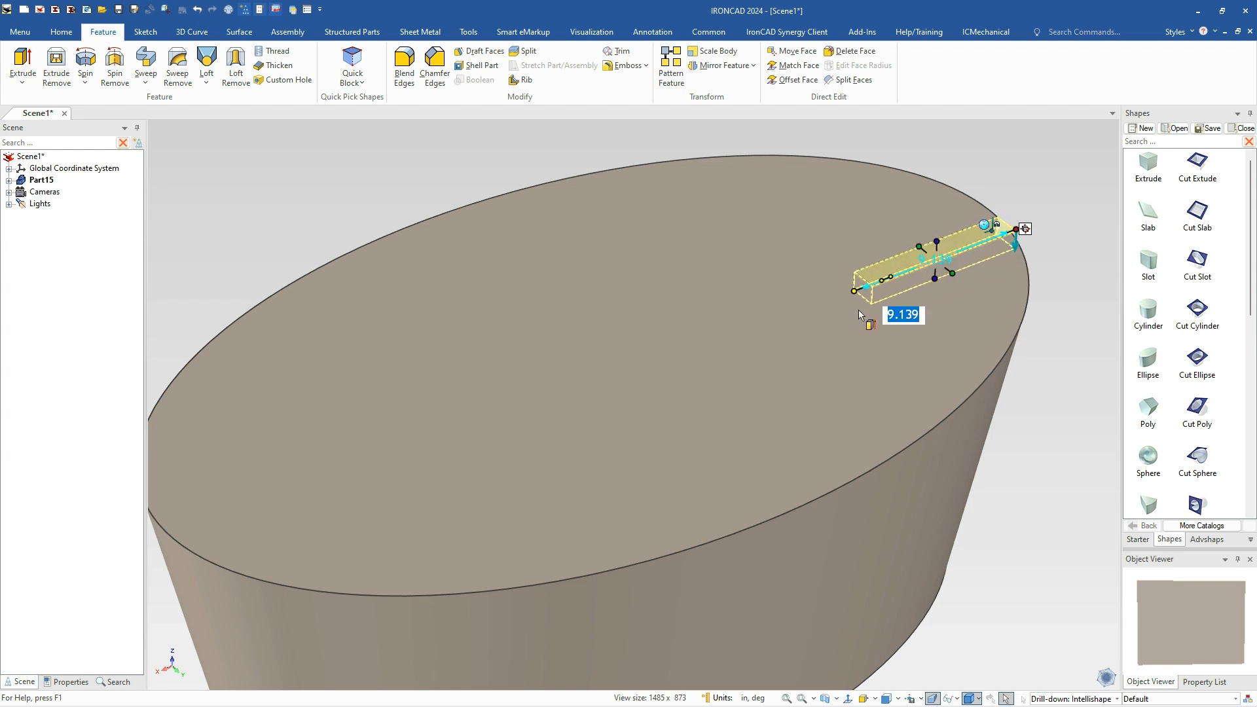
text(24-.375)
key(Return)
Extend the cut block below the part to a height of about 24.2 in and outward to a width of about 14.9 in
key(Tab)
scroll(915, 450, down, 5)
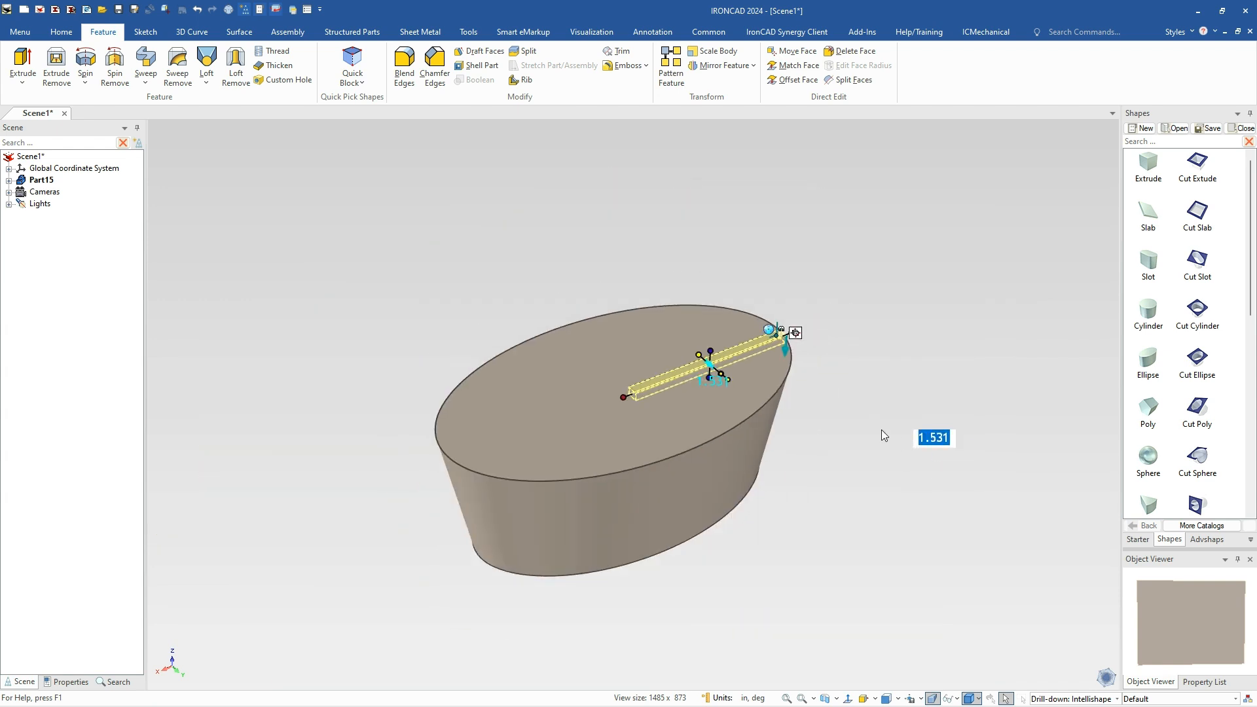
scroll(909, 443, up, 1)
middle_drag(436, 536, 512, 518)
middle_drag(445, 474, 679, 454)
scroll(740, 334, up, 3)
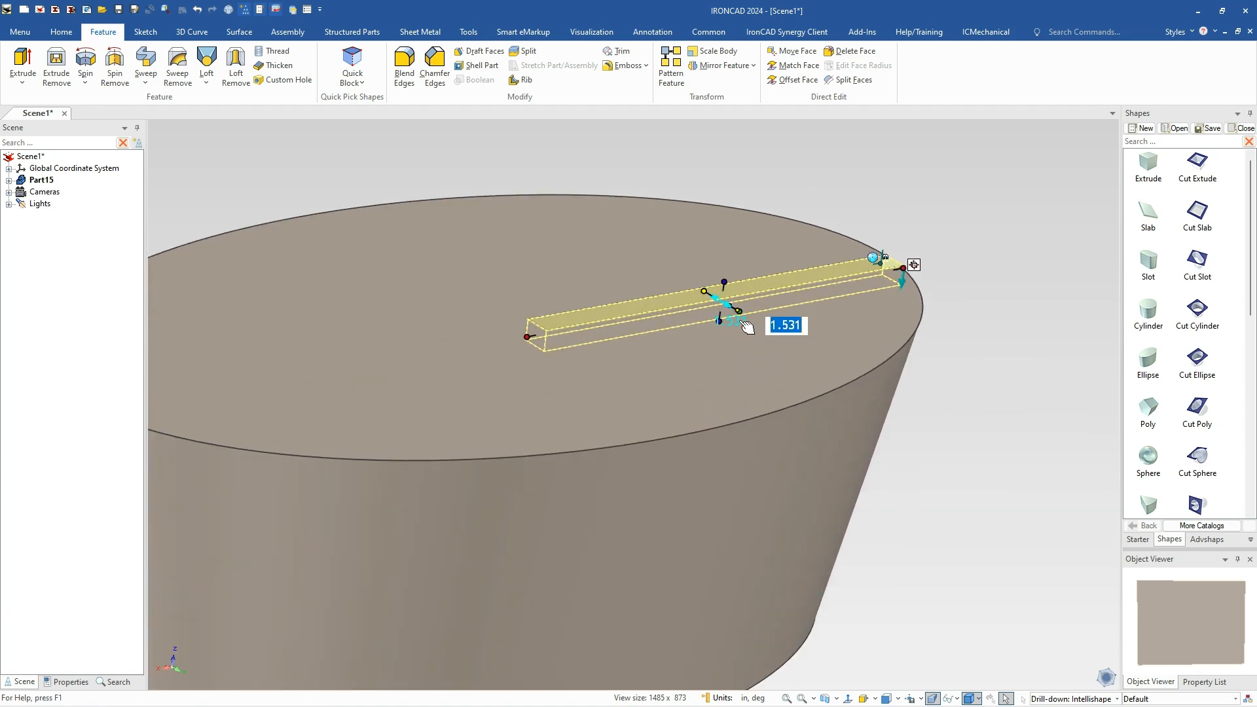
scroll(738, 337, down, 1)
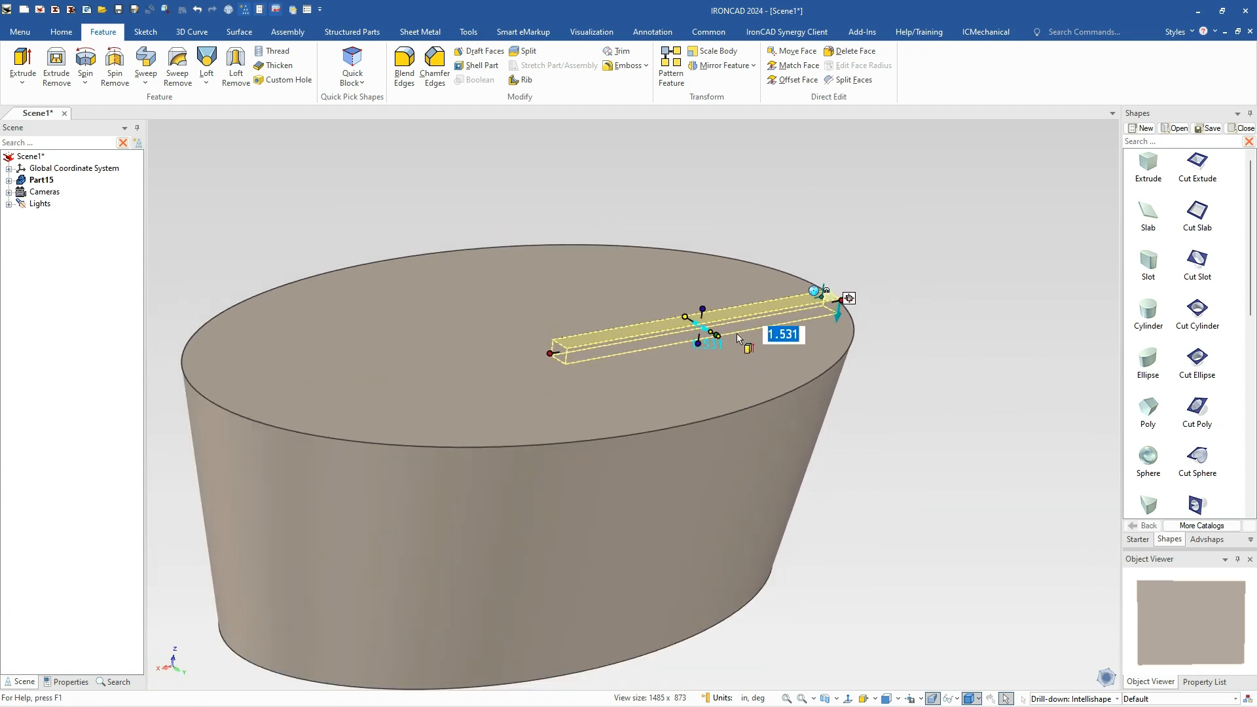
drag(698, 328, 688, 460)
key(ctrl+z)
click(707, 346)
drag(705, 340, 738, 606)
drag(695, 492, 842, 544)
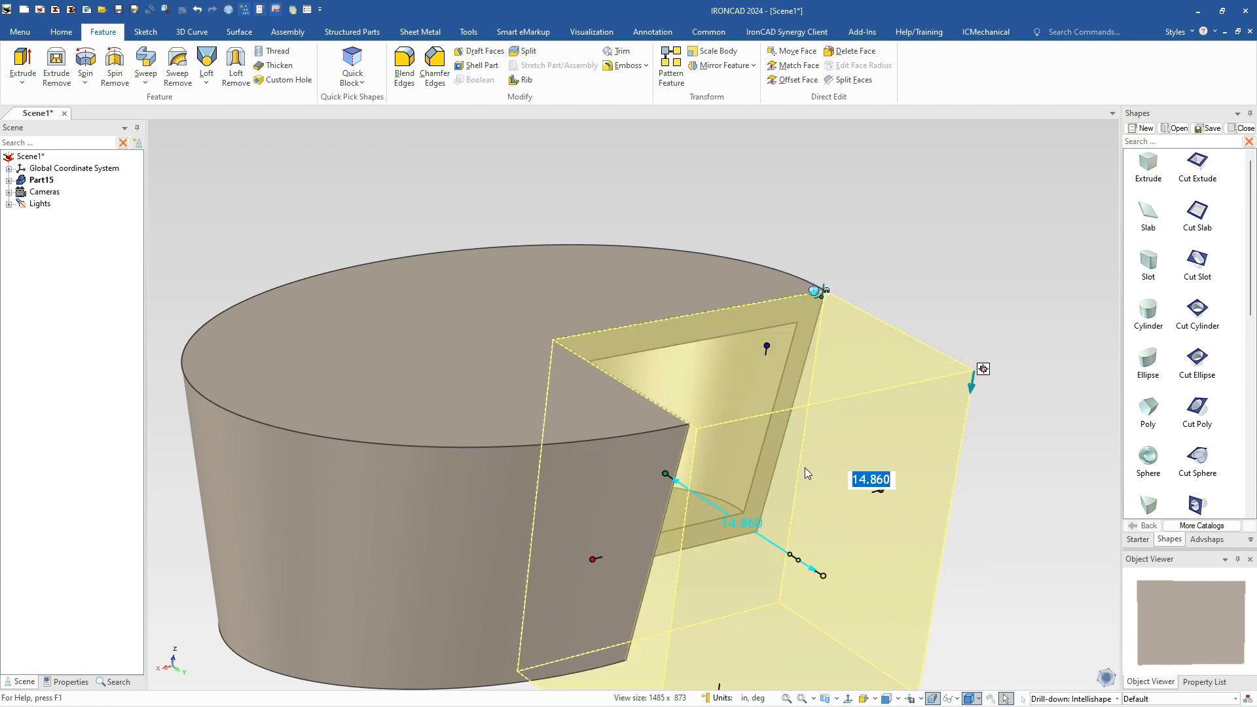
Reduce the cut block's height by 2 in from its upper side to leave the part's top slab intact
click(768, 344)
key(Right)
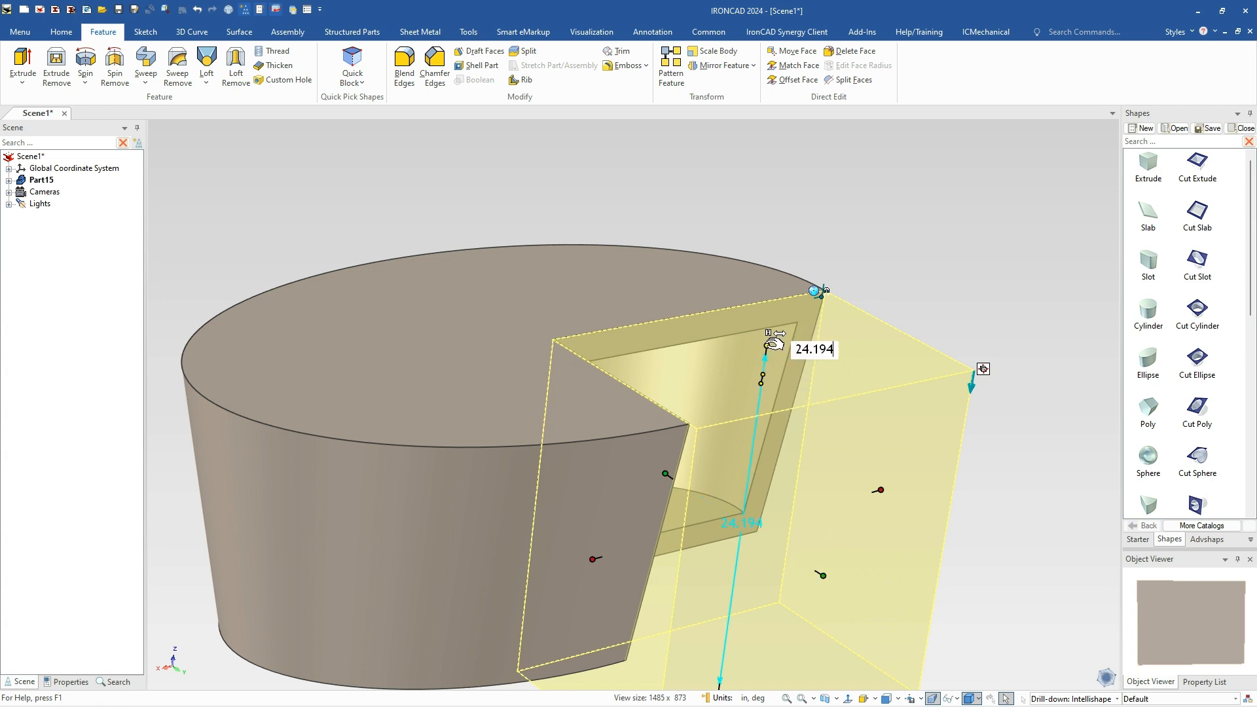
text(-2)
key(Tab)
mouse_move(791, 392)
middle_down()
mouse_move(789, 419)
mouse_move(785, 400)
middle_up()
click(860, 264)
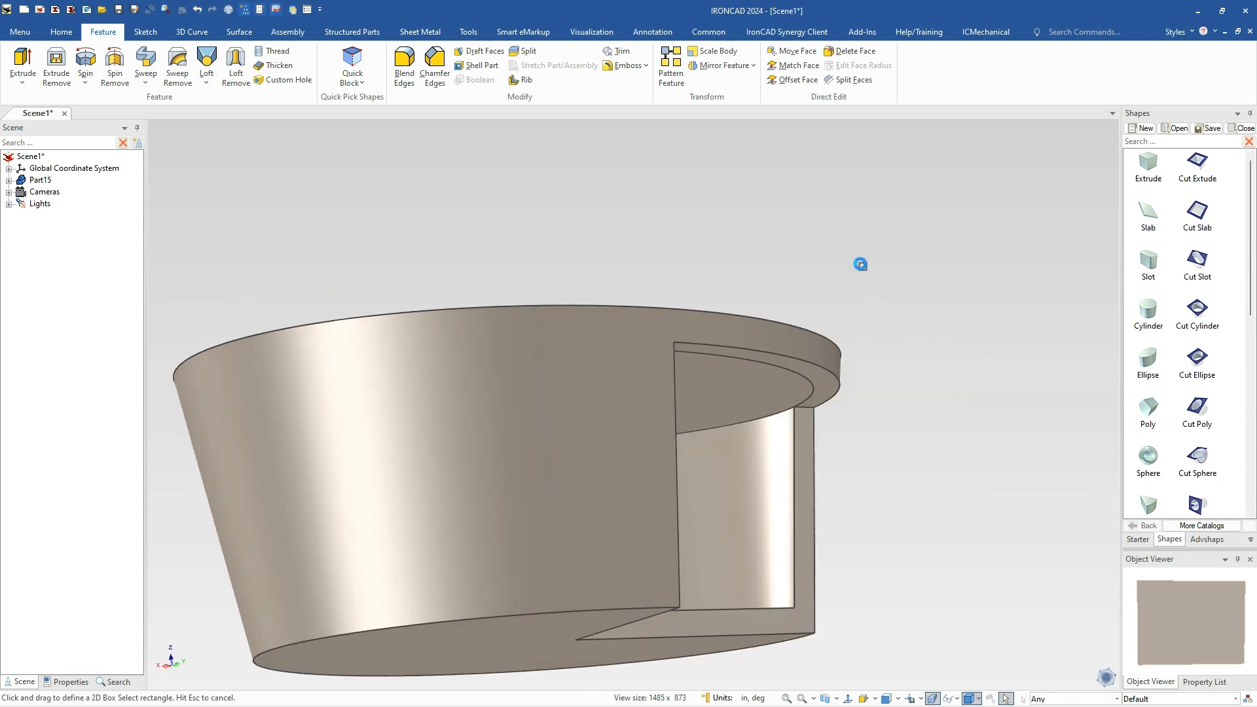
Reposition the cut block's TriBall at the end of the ellipse's long axis and mirror the cut across that axis
click(805, 376)
middle_drag(796, 347, 792, 419)
click(792, 416)
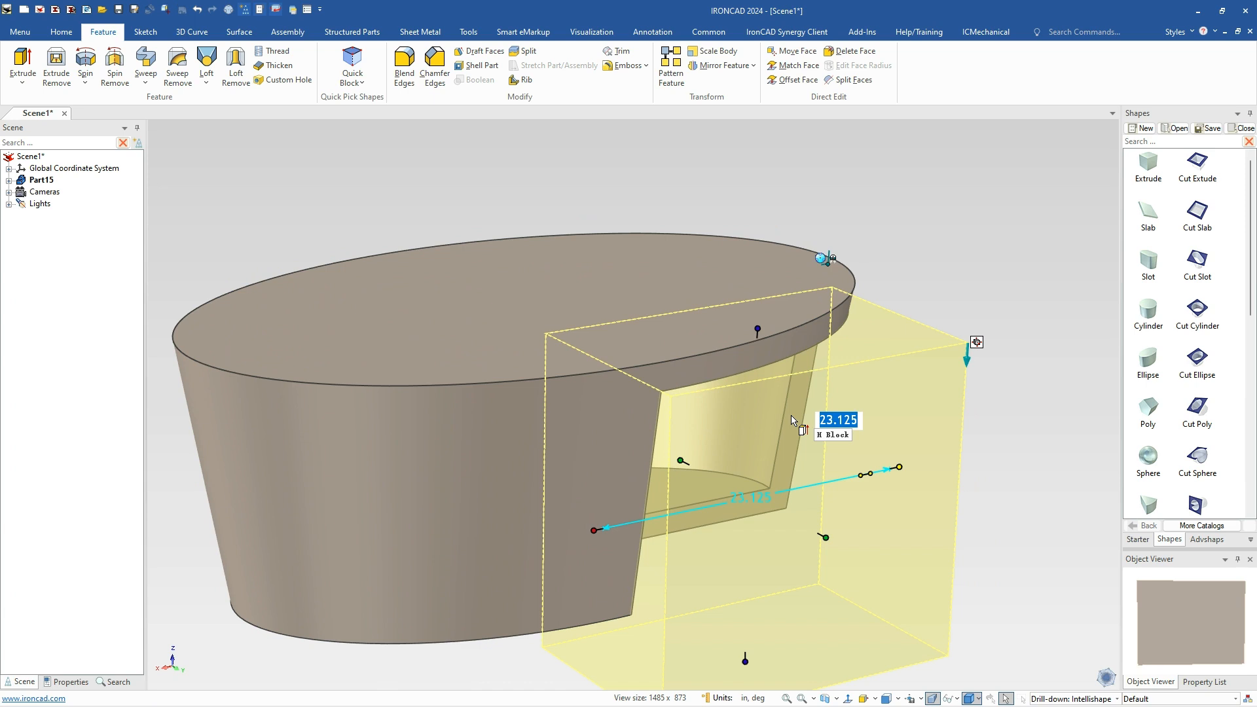
key(F10)
middle_drag(794, 416, 753, 438)
drag(848, 299, 852, 288)
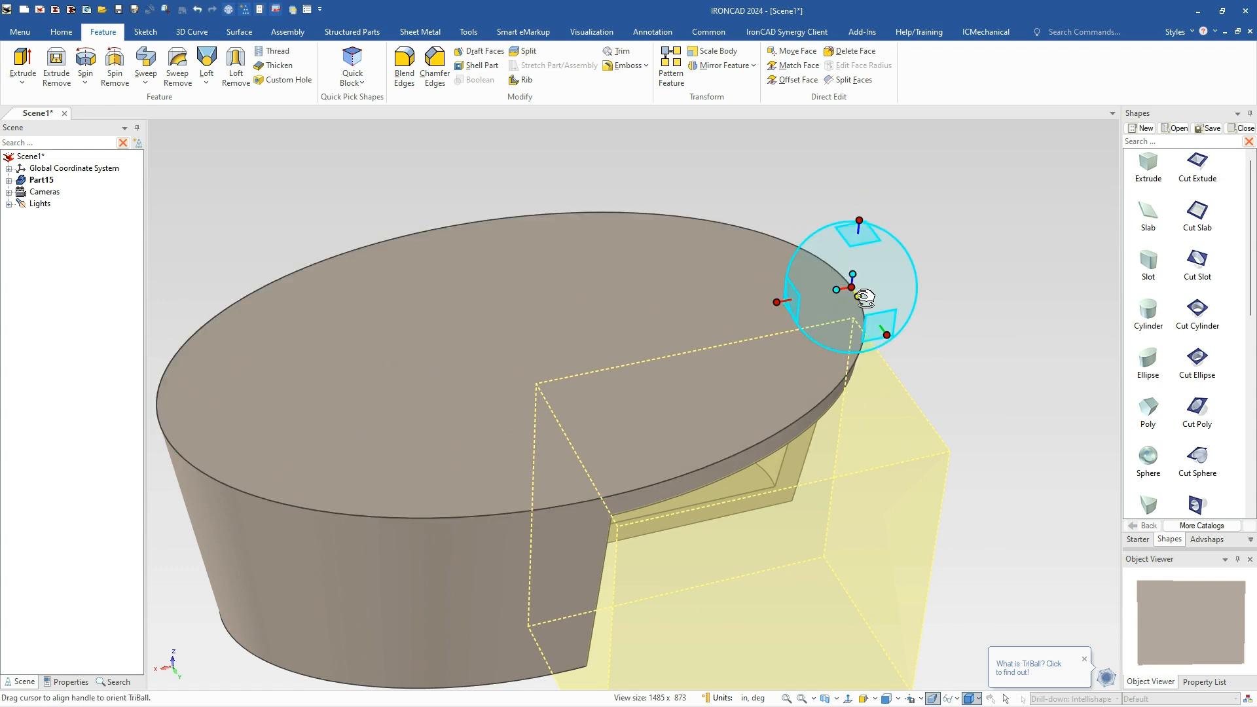
right_click(858, 295)
mouse_move(919, 489)
click(1029, 512)
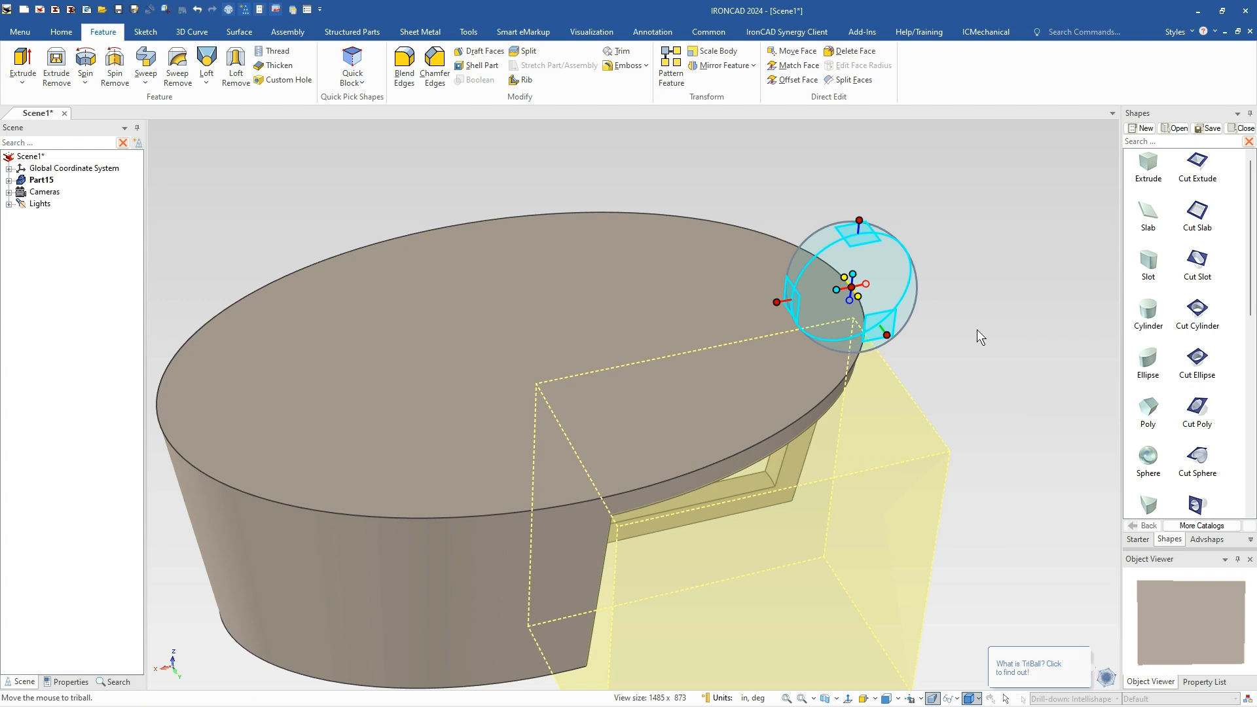
Reposition the cut block's TriBall at the block's inner corner and offset it 0.875 in toward the ellipse's centre
key(space)
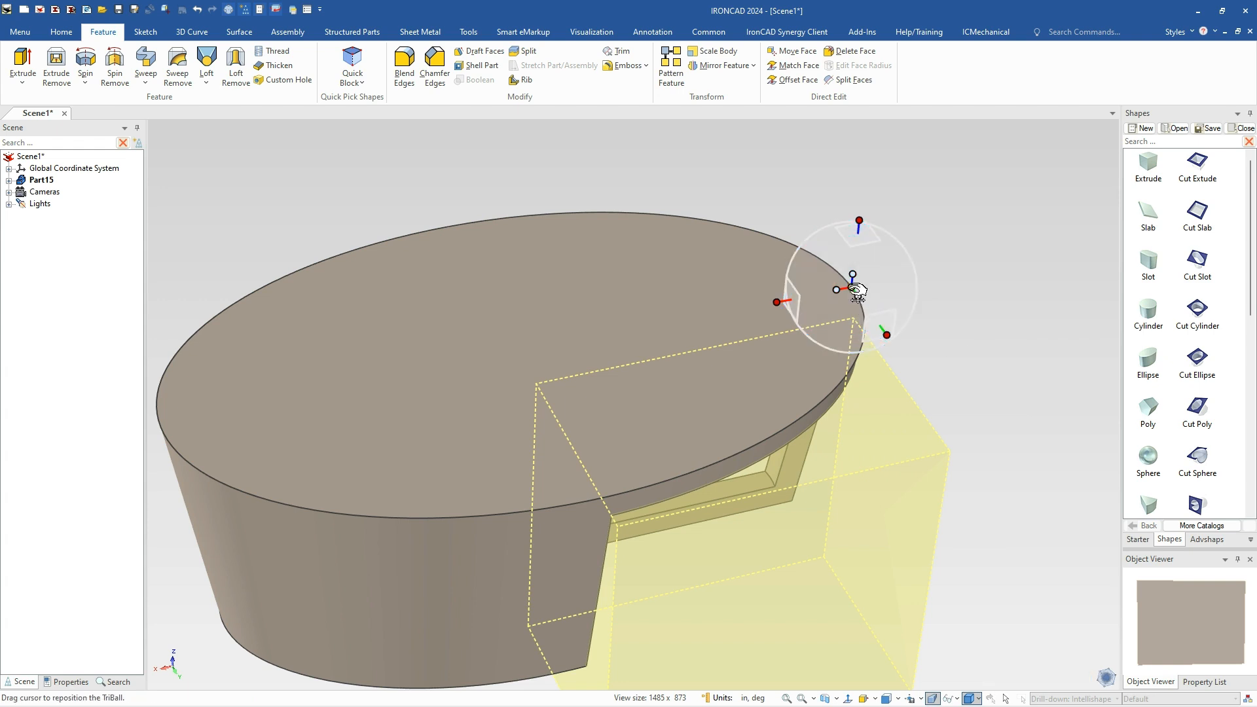
drag(856, 290, 611, 516)
drag(534, 532, 529, 534)
text(.7)
text(875)
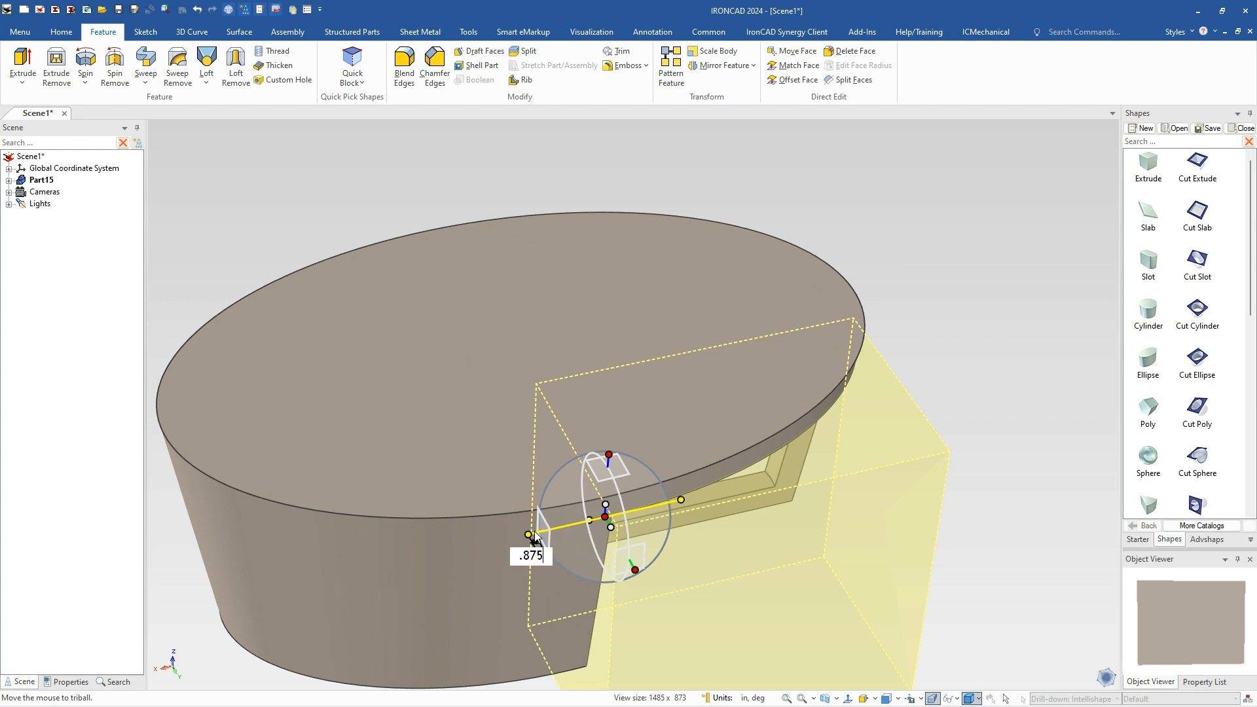
key(Return)
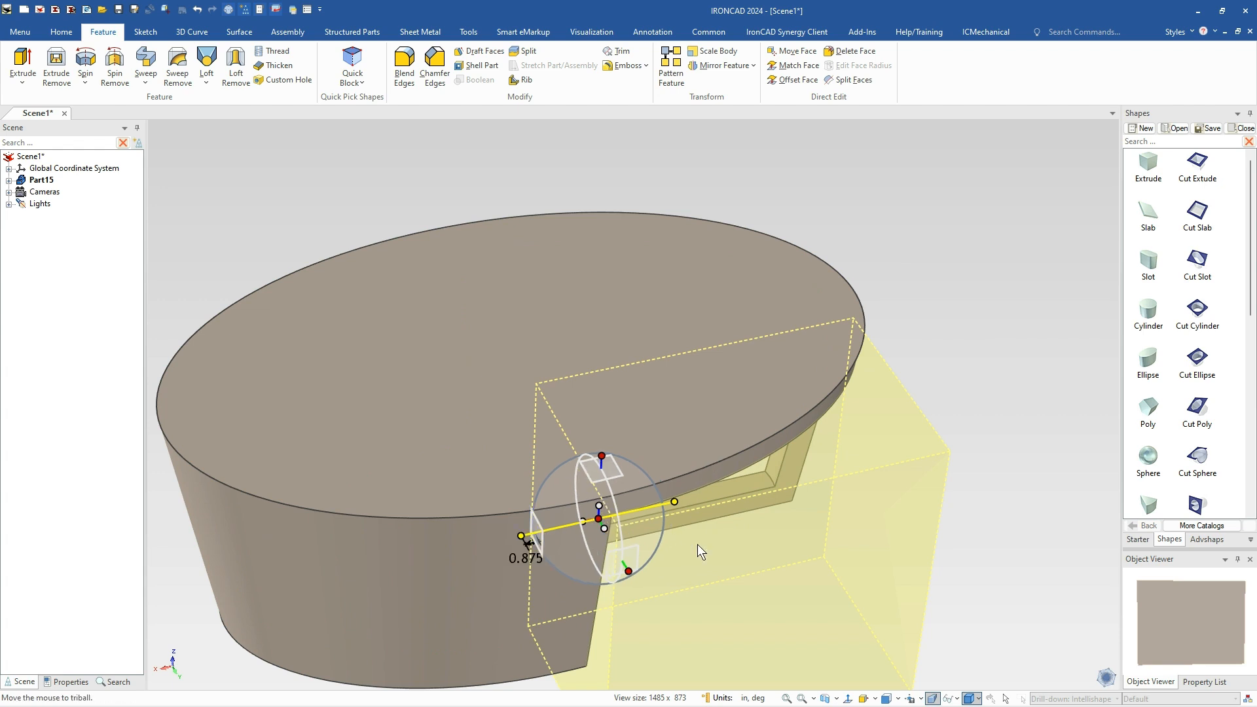
Try to mirror the cuts as links across the ellipse's short axis from the offset TriBall, and undo the mirroring
right_click(586, 531)
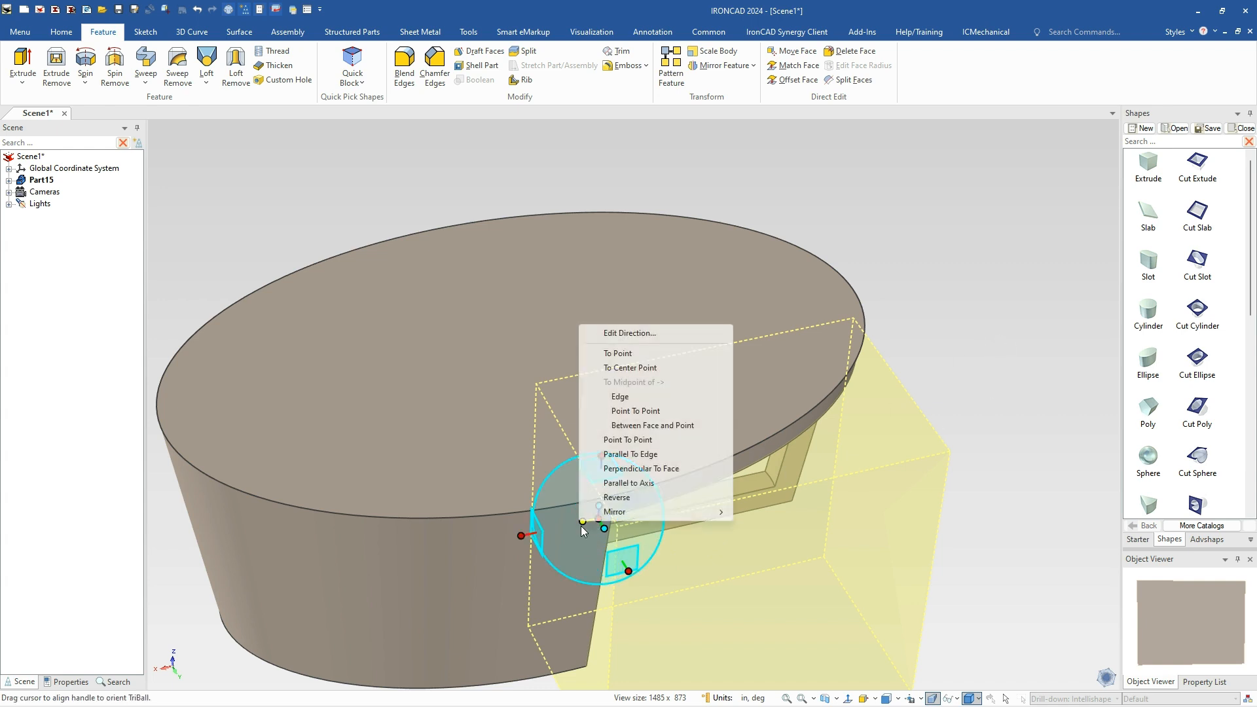
mouse_move(625, 514)
click(779, 547)
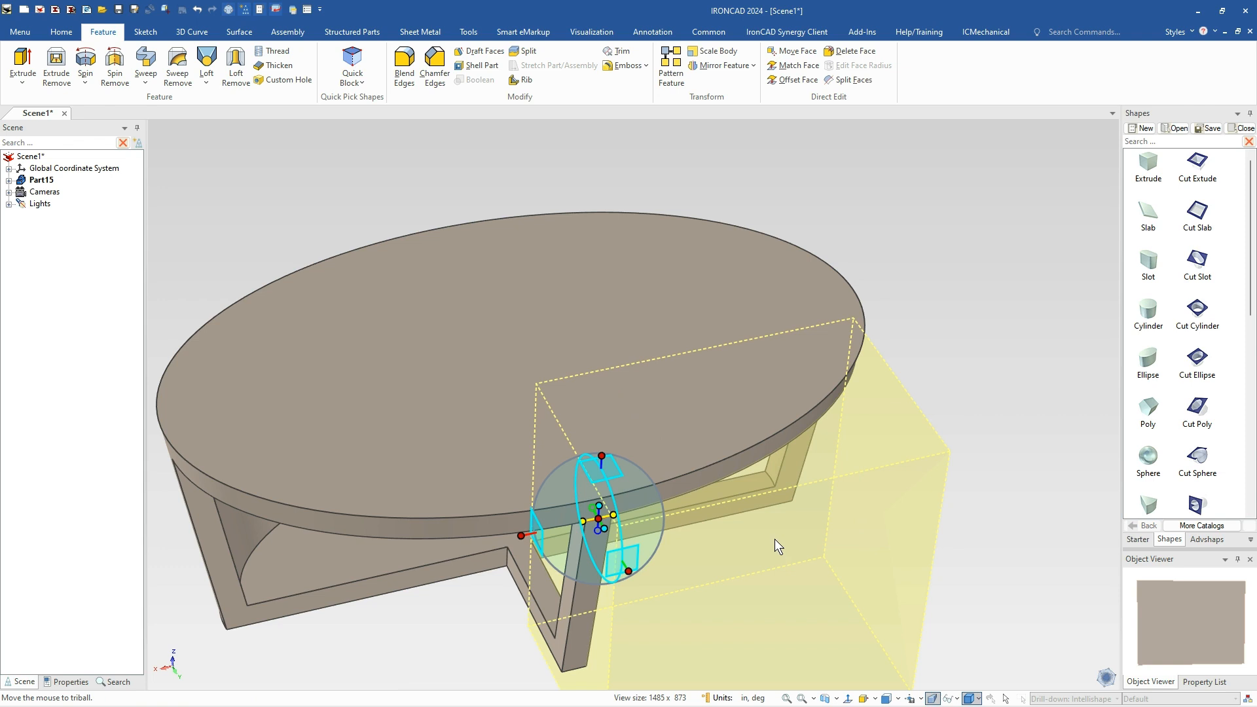
click(818, 527)
middle_drag(674, 584, 698, 596)
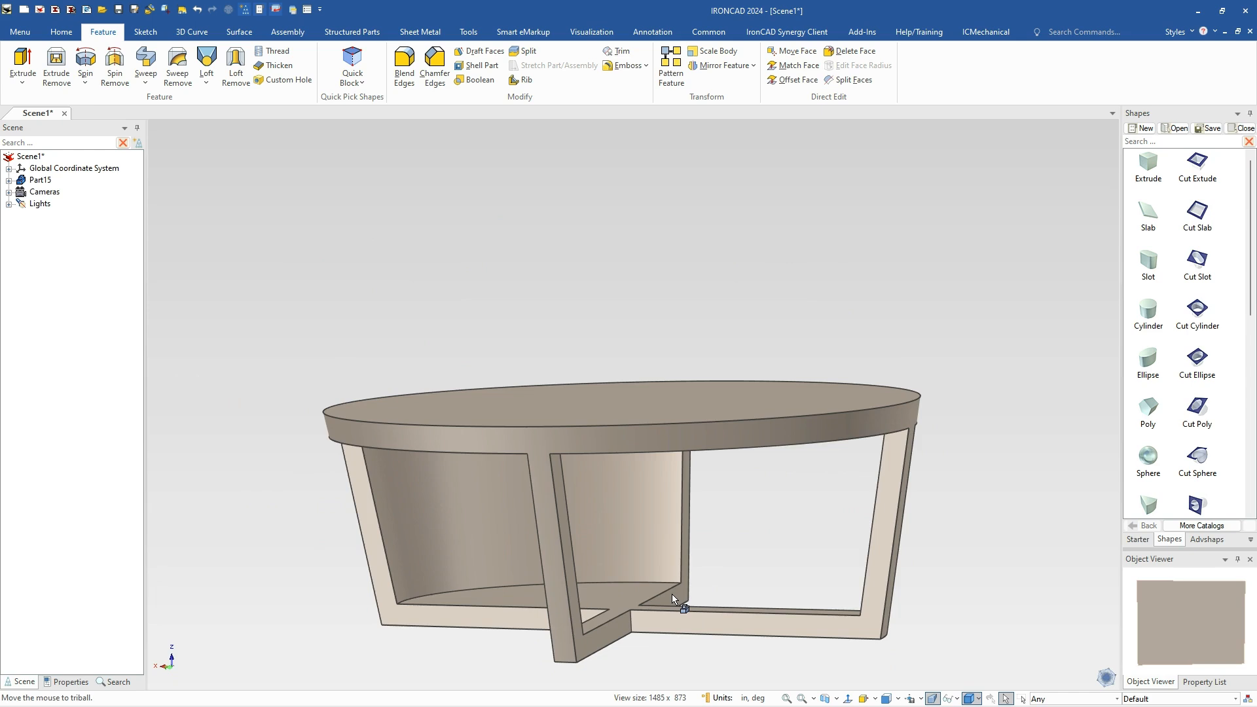
key(ctrl+z)
Select the cut block and mirror it as a link across the ellipse's long axis with the TriBall
click(700, 620)
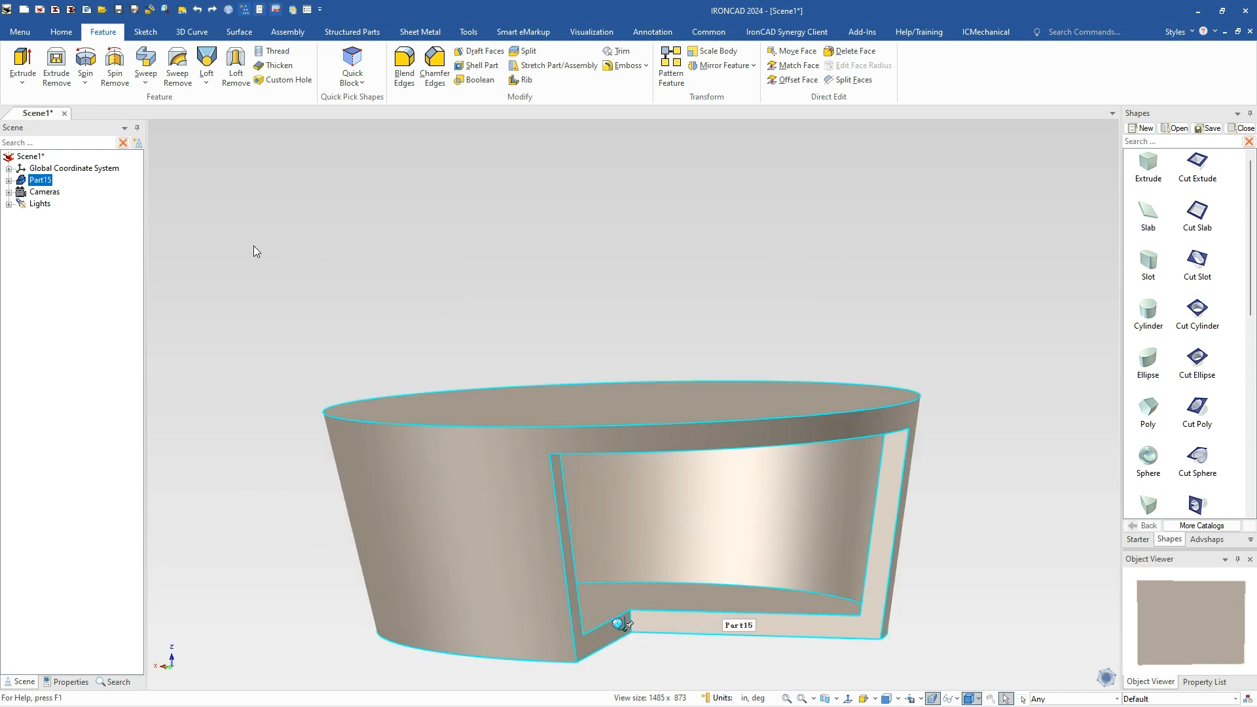
click(687, 606)
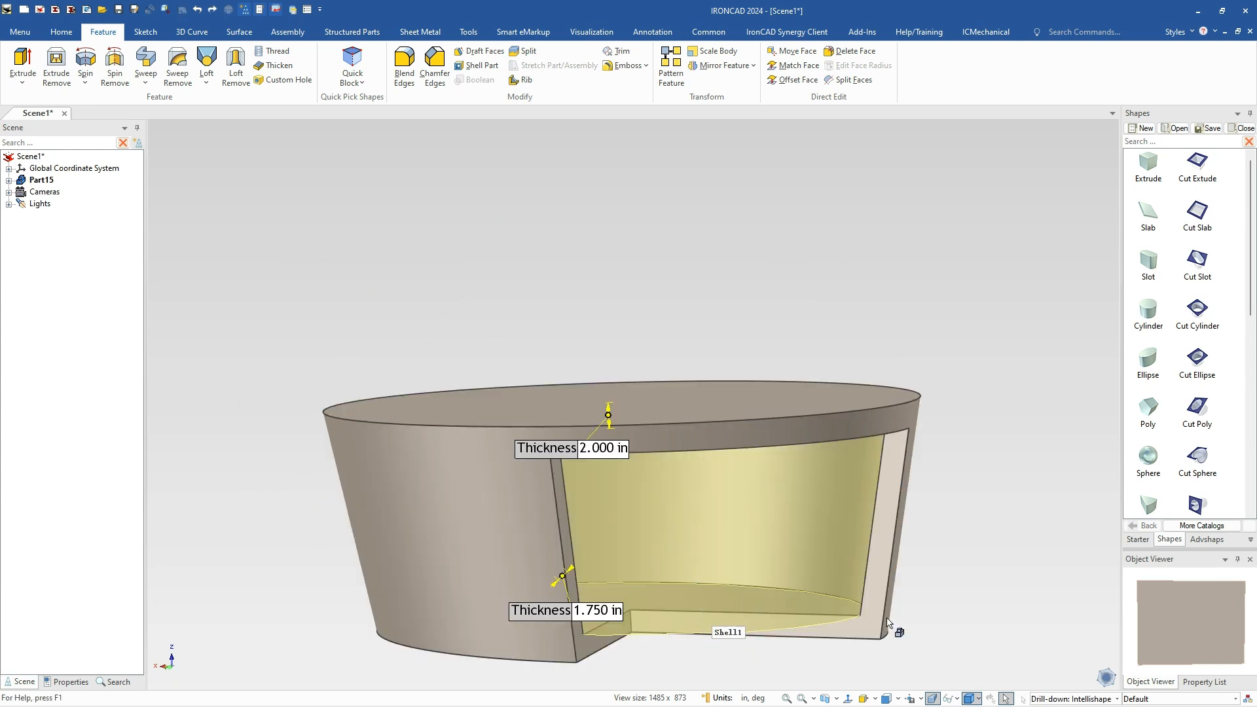
click(865, 628)
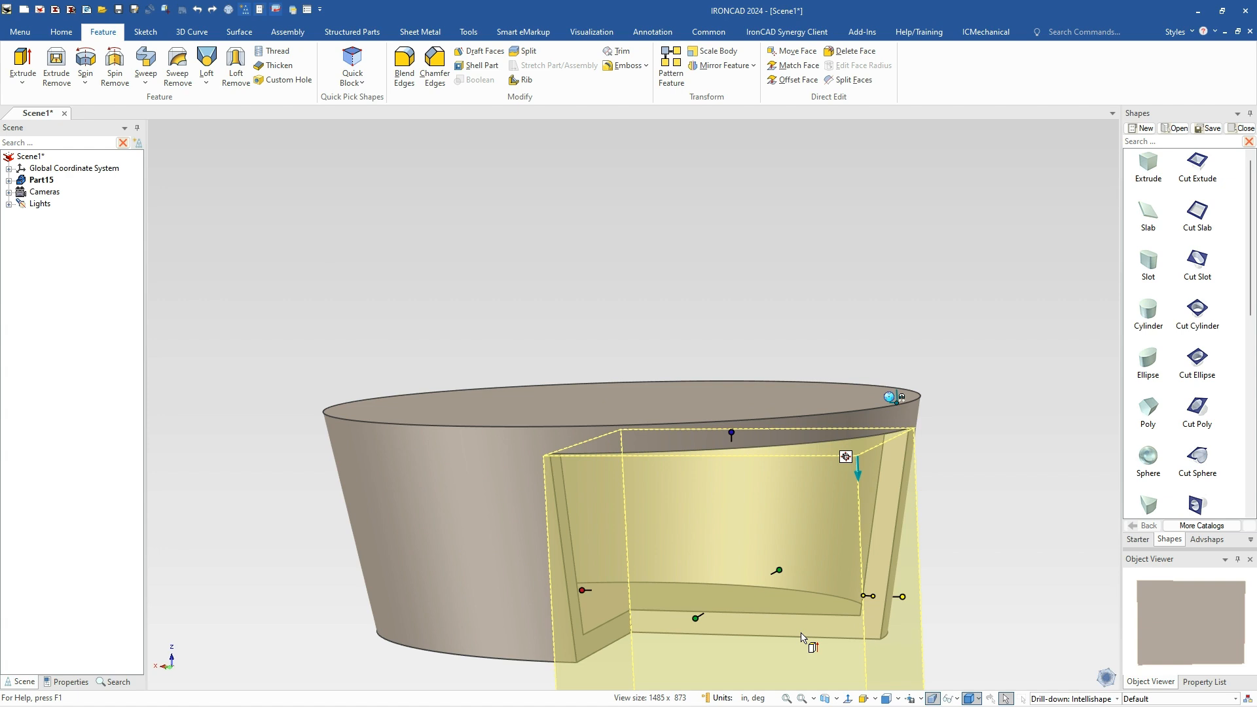
key(F10)
middle_drag(470, 449, 508, 566)
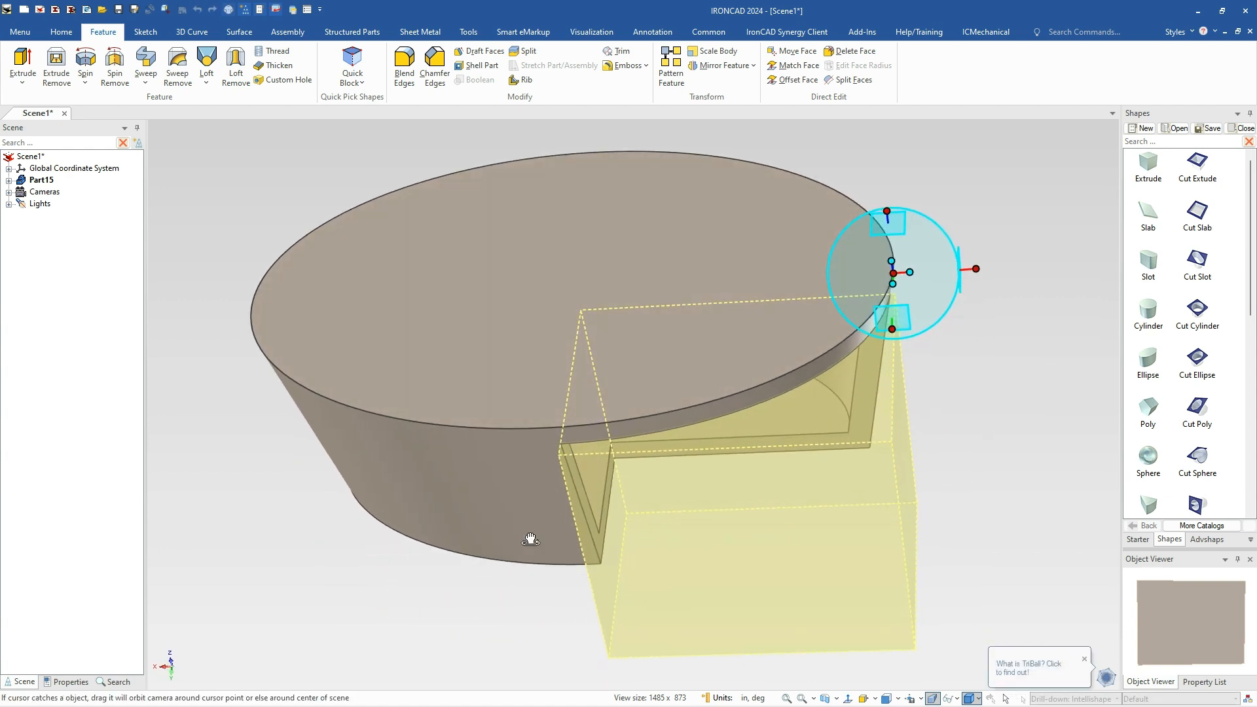
right_click(893, 278)
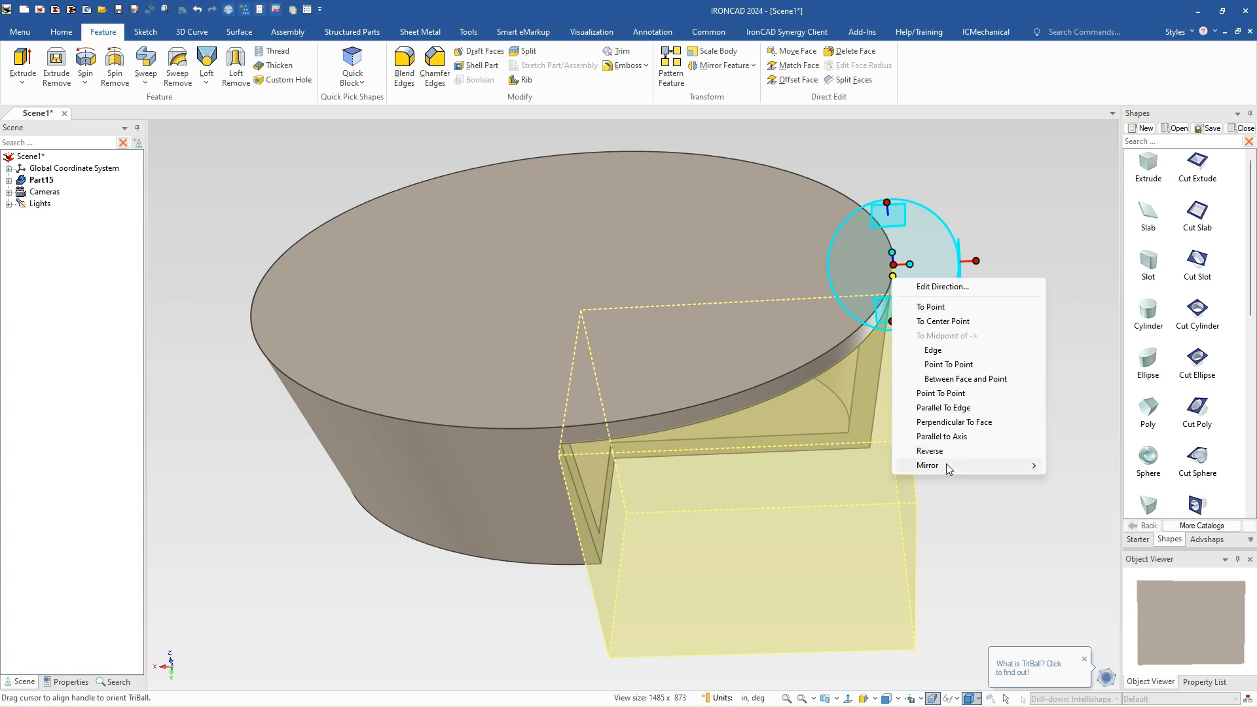
mouse_move(949, 465)
click(1080, 495)
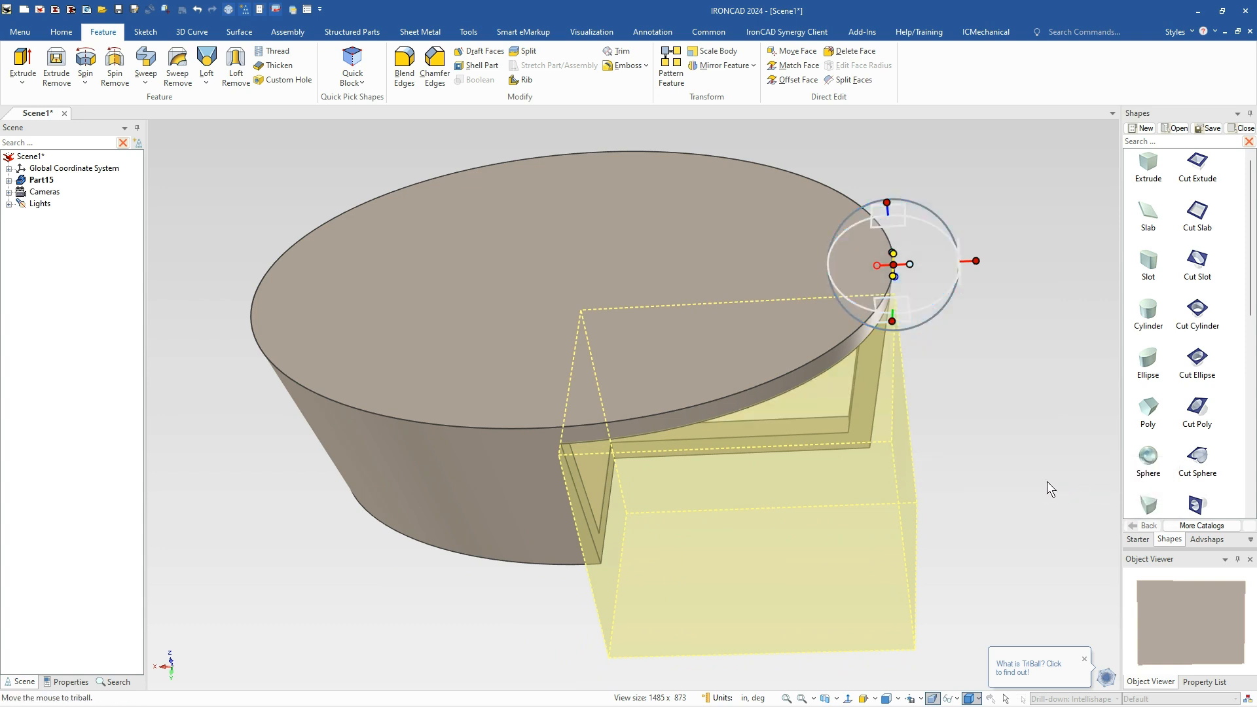
click(935, 418)
Select both cut blocks and reposition their shared TriBall at the inner corner of the front block
middle_drag(947, 431, 835, 500)
click(813, 546)
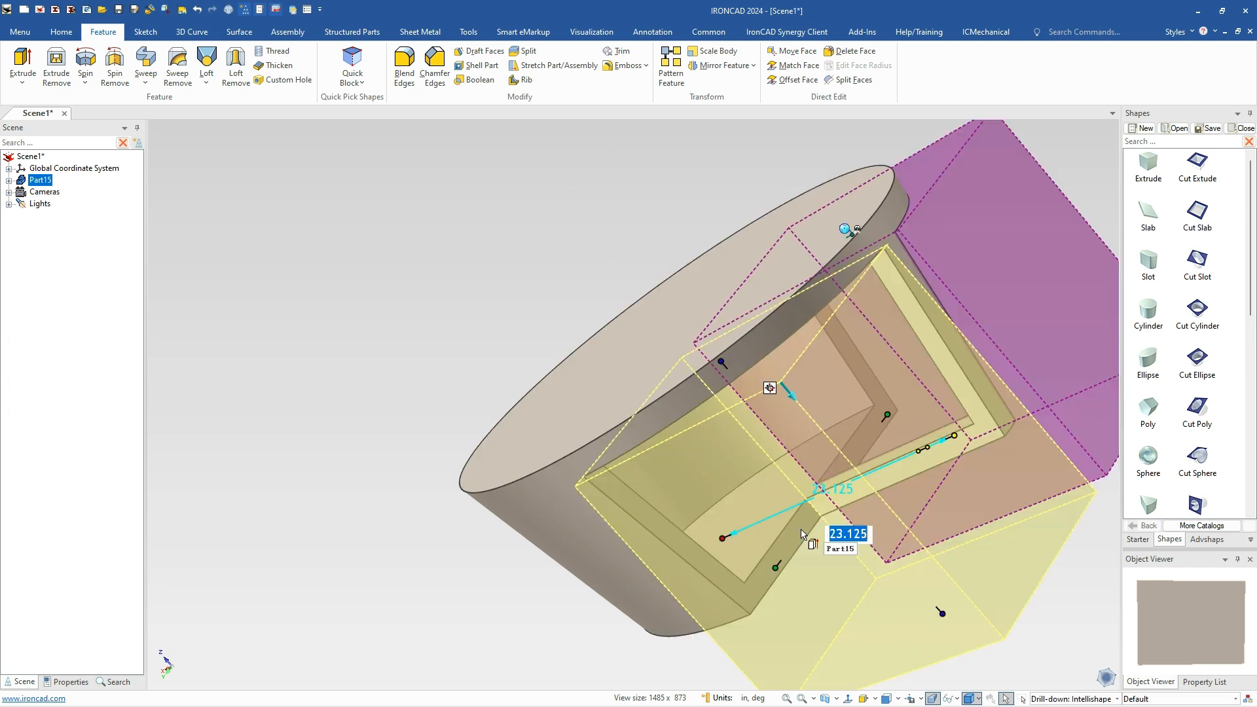
click(864, 439)
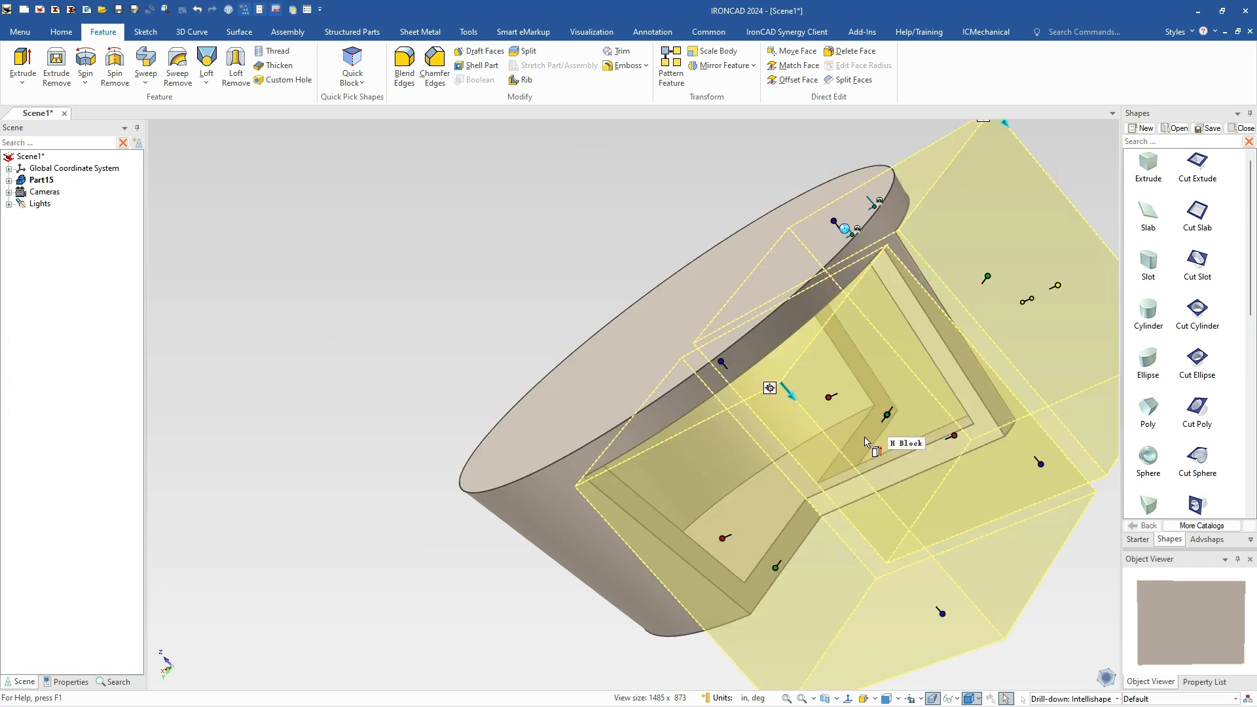
key(F10)
scroll(853, 458, down, 3)
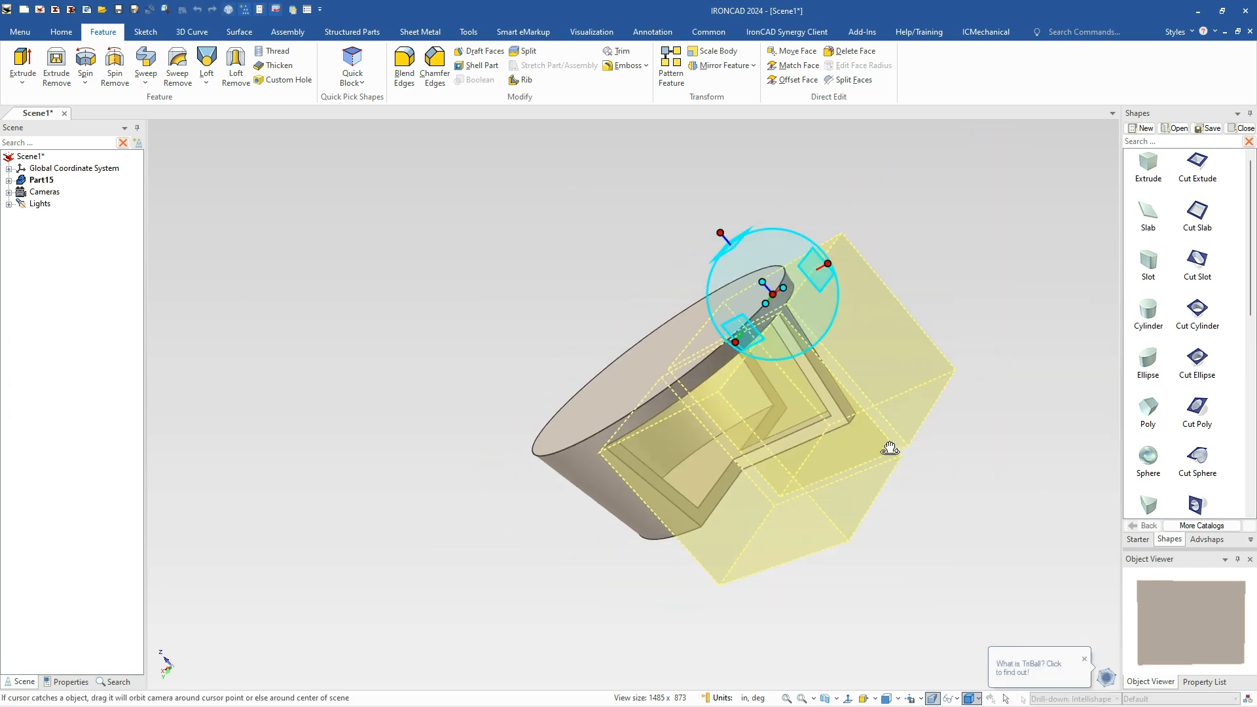
scroll(910, 446, up, 2)
key(space)
drag(729, 245, 501, 452)
middle_drag(575, 383, 751, 373)
drag(438, 447, 456, 434)
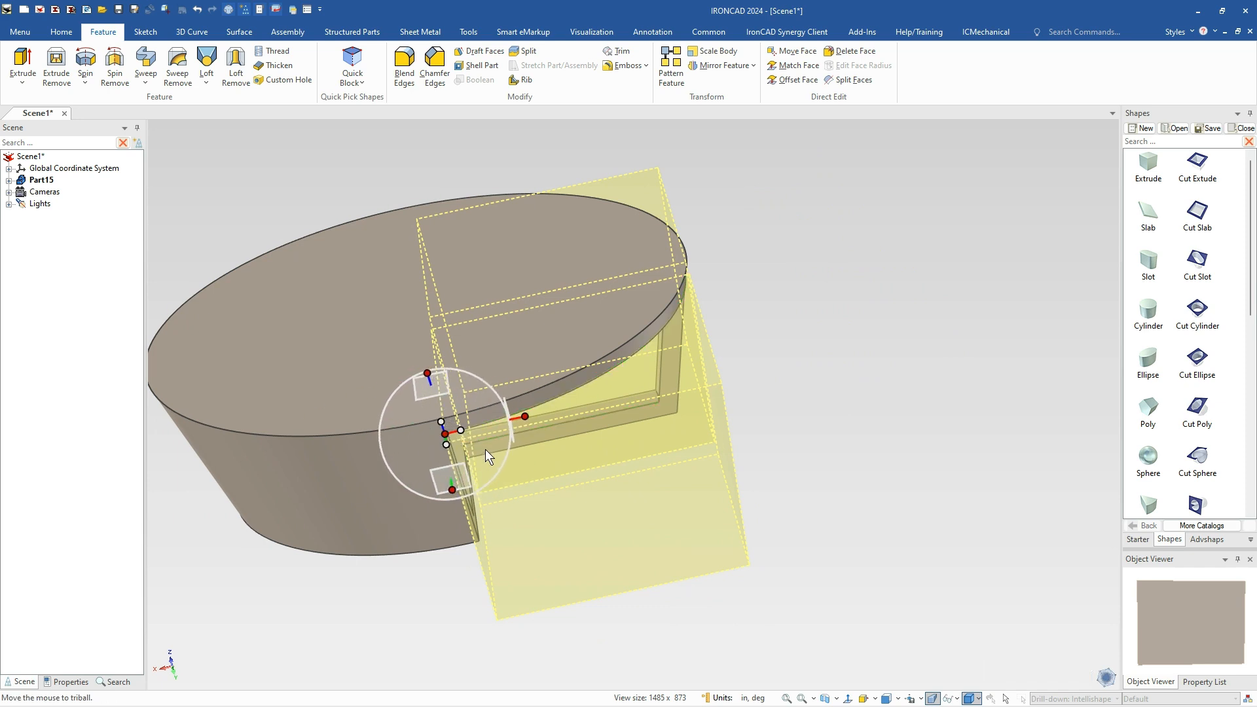
Offset the detached TriBall 0.875 in toward the ellipse's centre along the long axis
drag(534, 417, 526, 415)
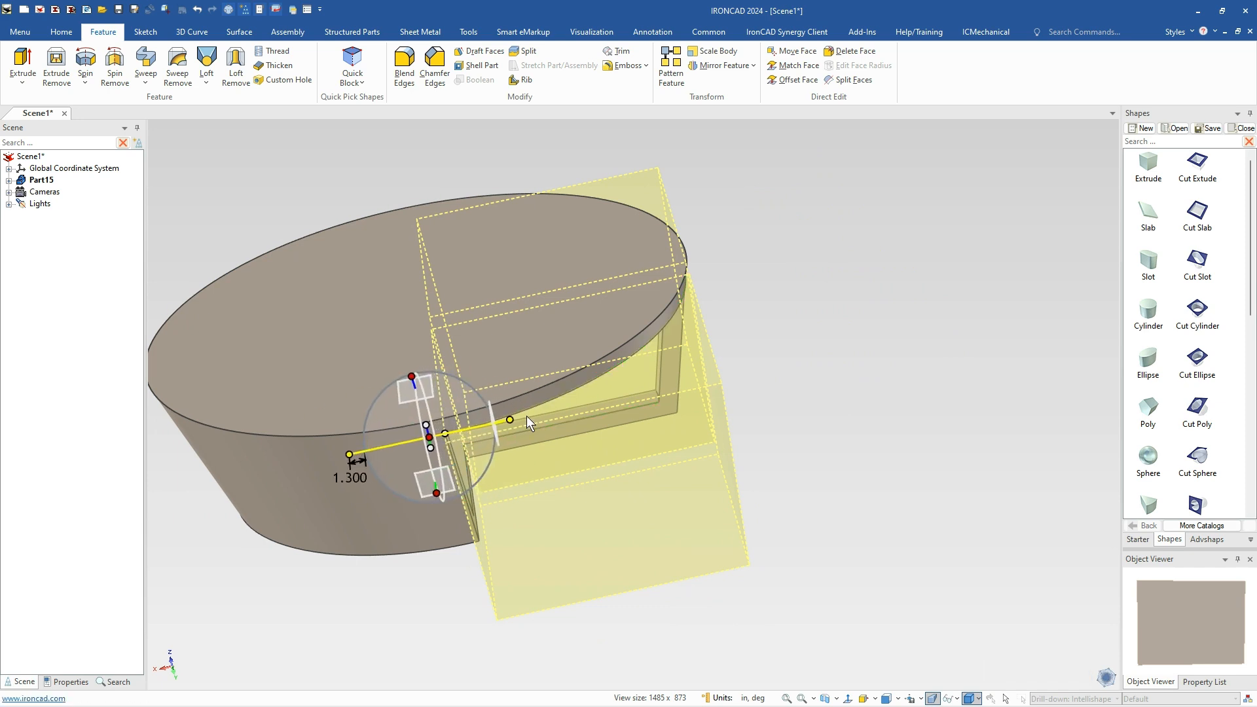
text(.875)
key(Return)
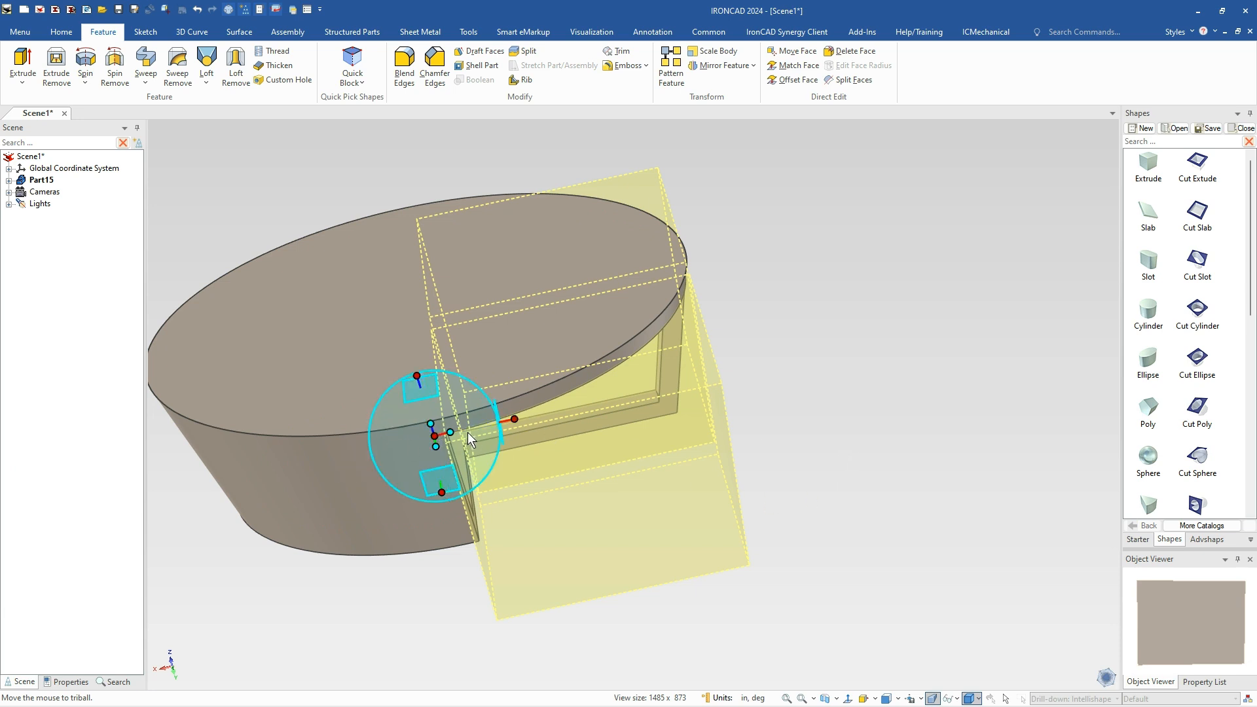
Mirror both cut blocks as links across the ellipse's short axis to form the remaining legs
right_click(450, 432)
mouse_move(530, 620)
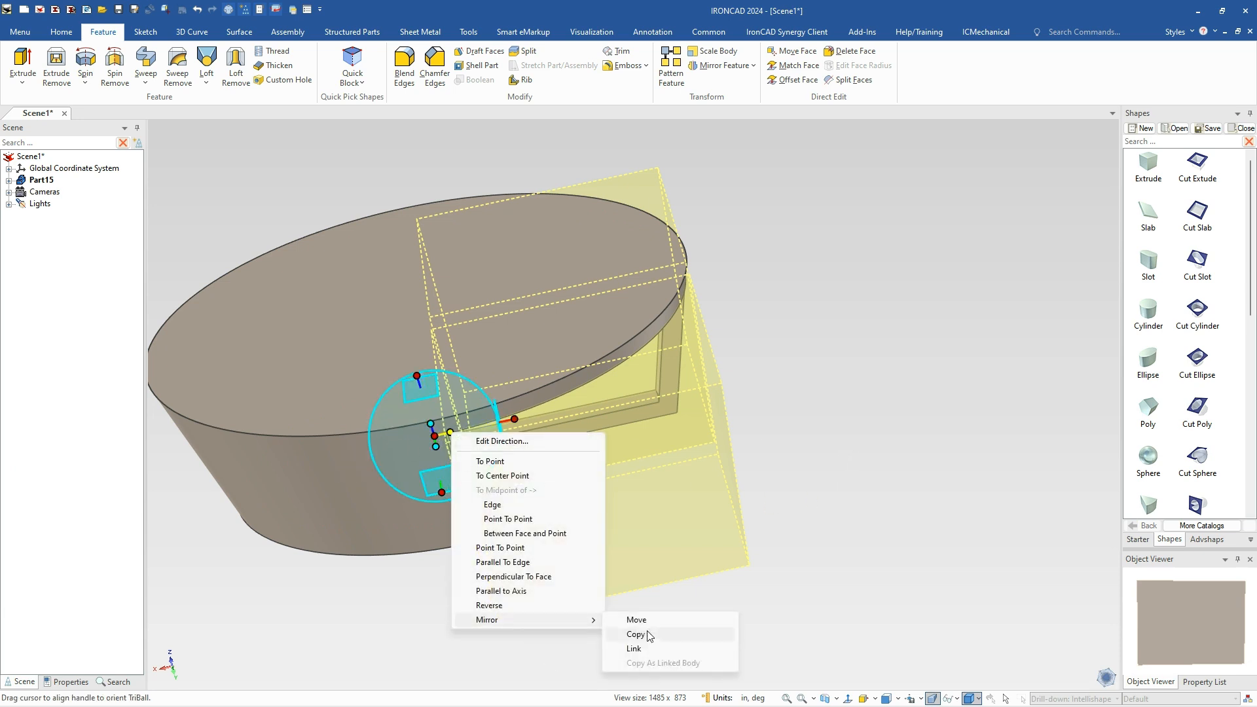
click(648, 651)
click(767, 601)
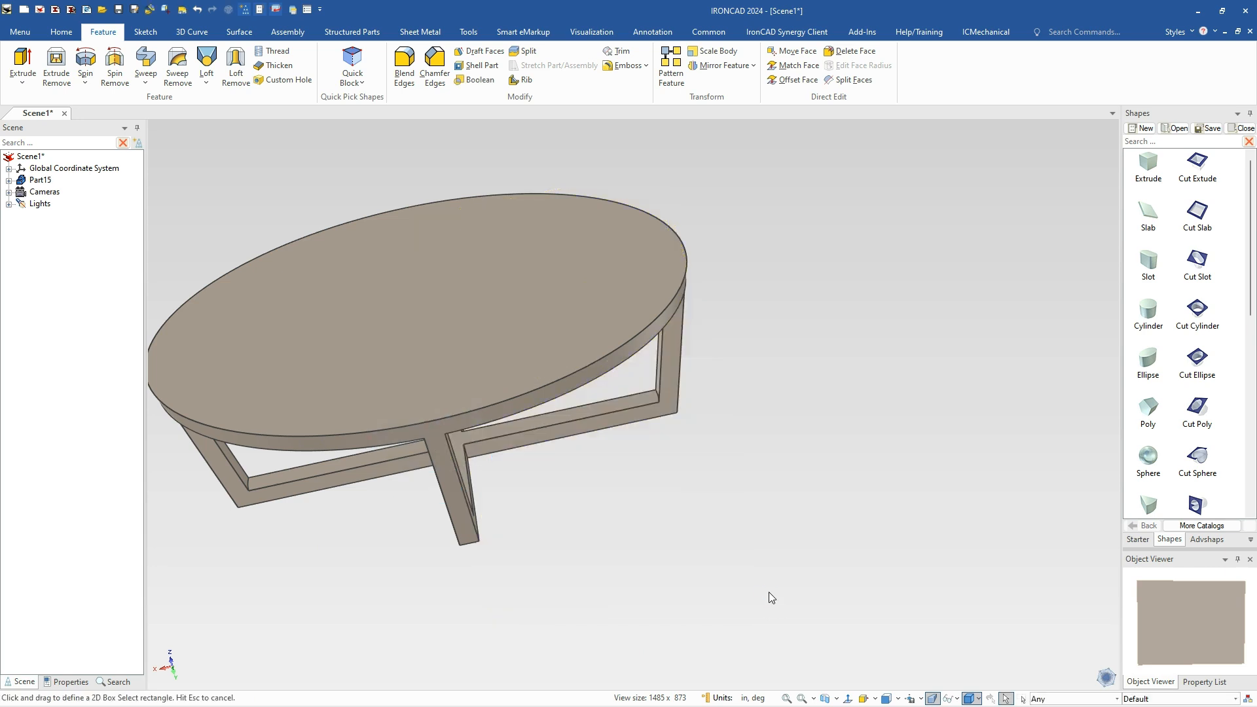
Place a cut ellipse on the tabletop and set its length to 40 in and width to 27 in
middle_drag(533, 289, 755, 449)
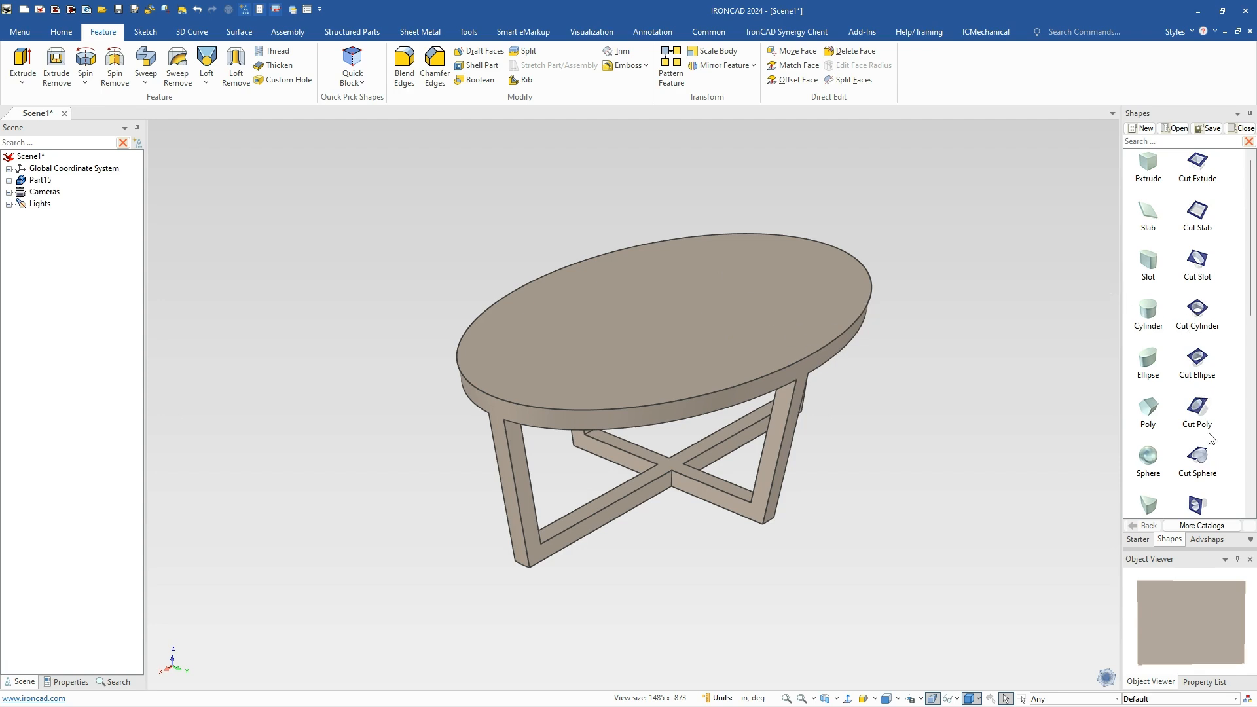
drag(1195, 362, 724, 309)
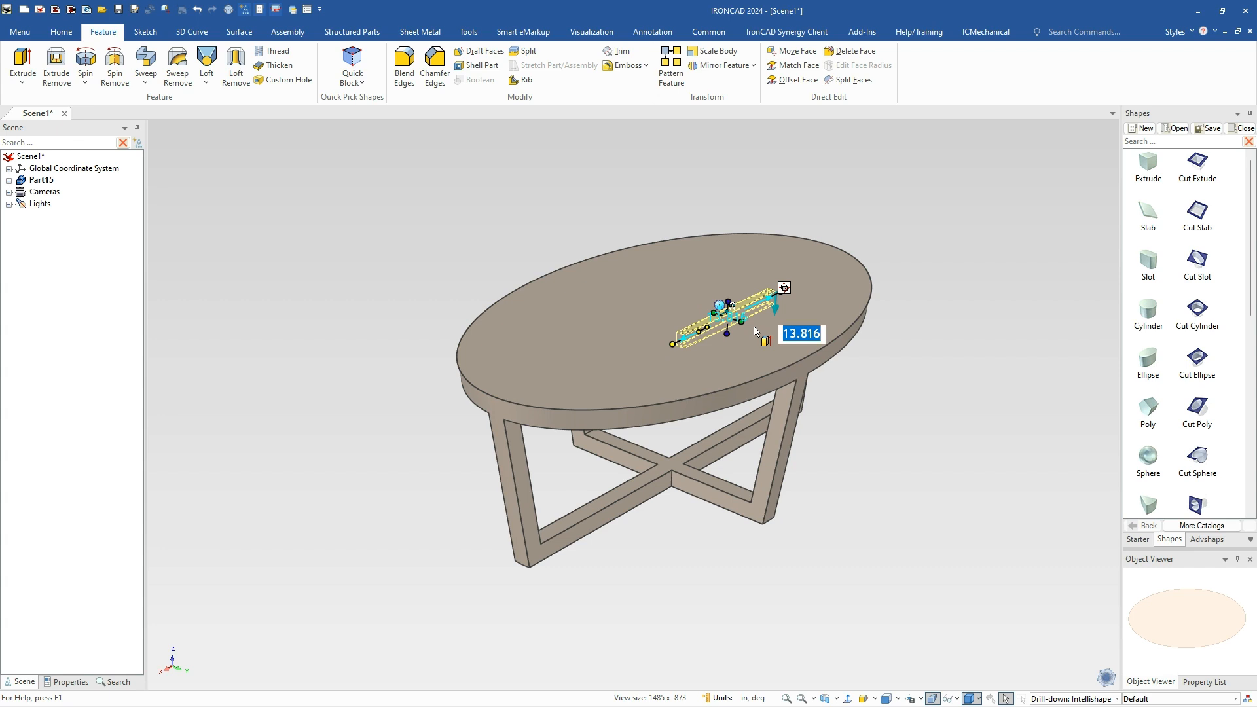
text(40)
key(Return)
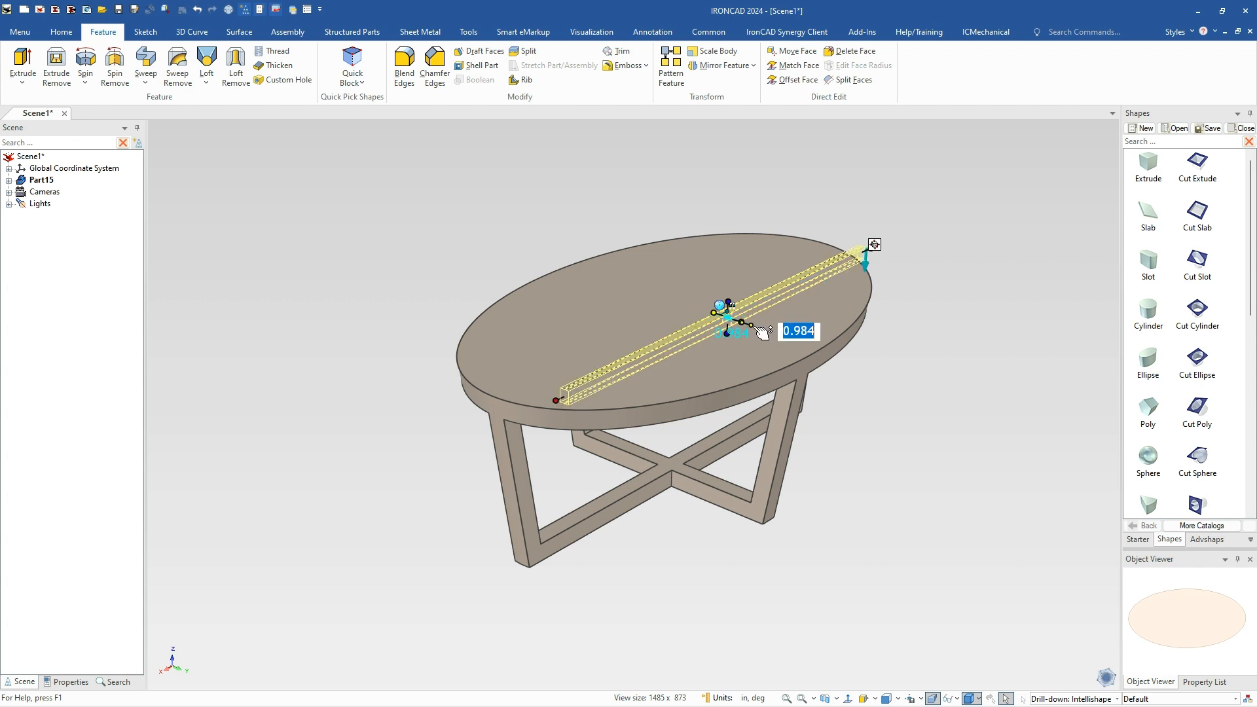
text(27)
key(Return)
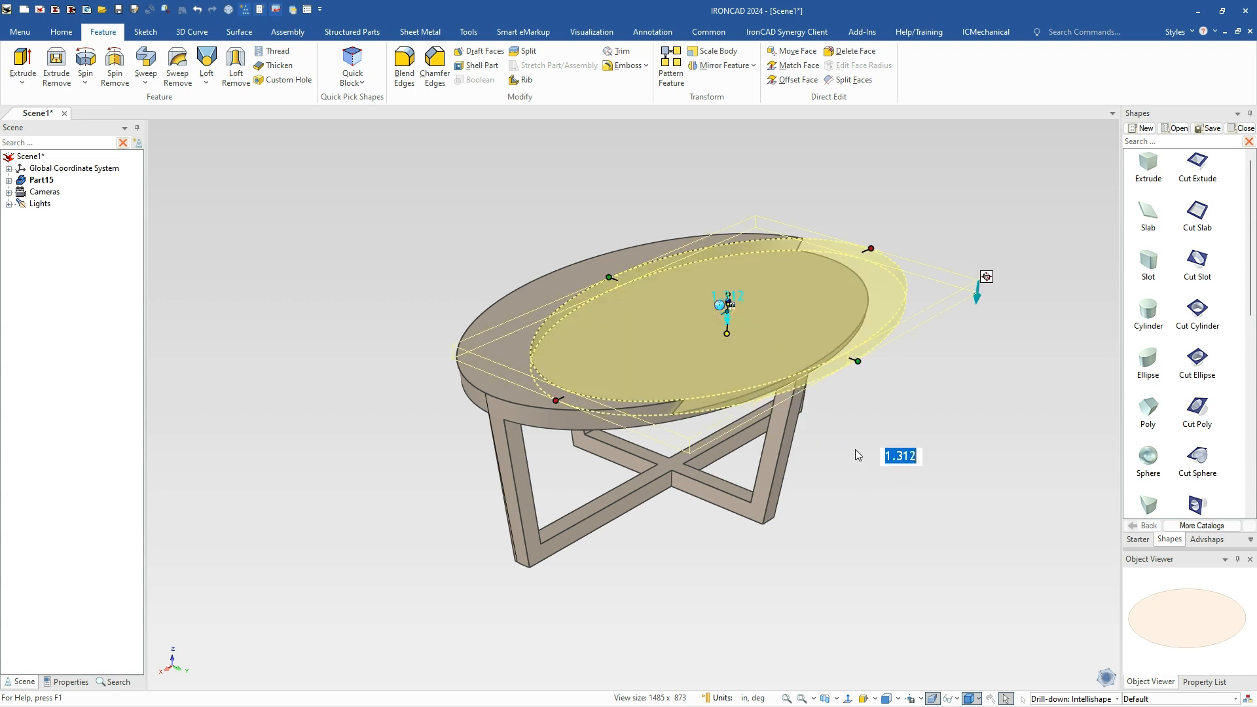
key(Escape)
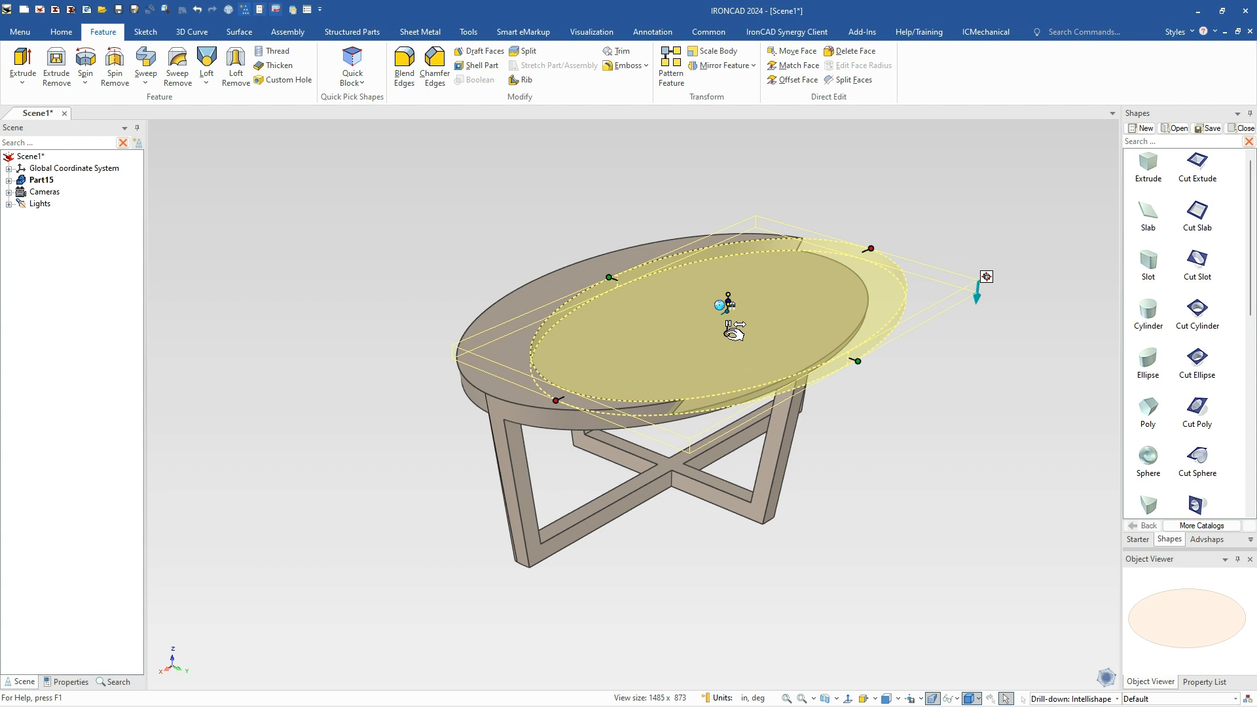
Set the height of the cut ellipse to 0.5 in
double_click(727, 333)
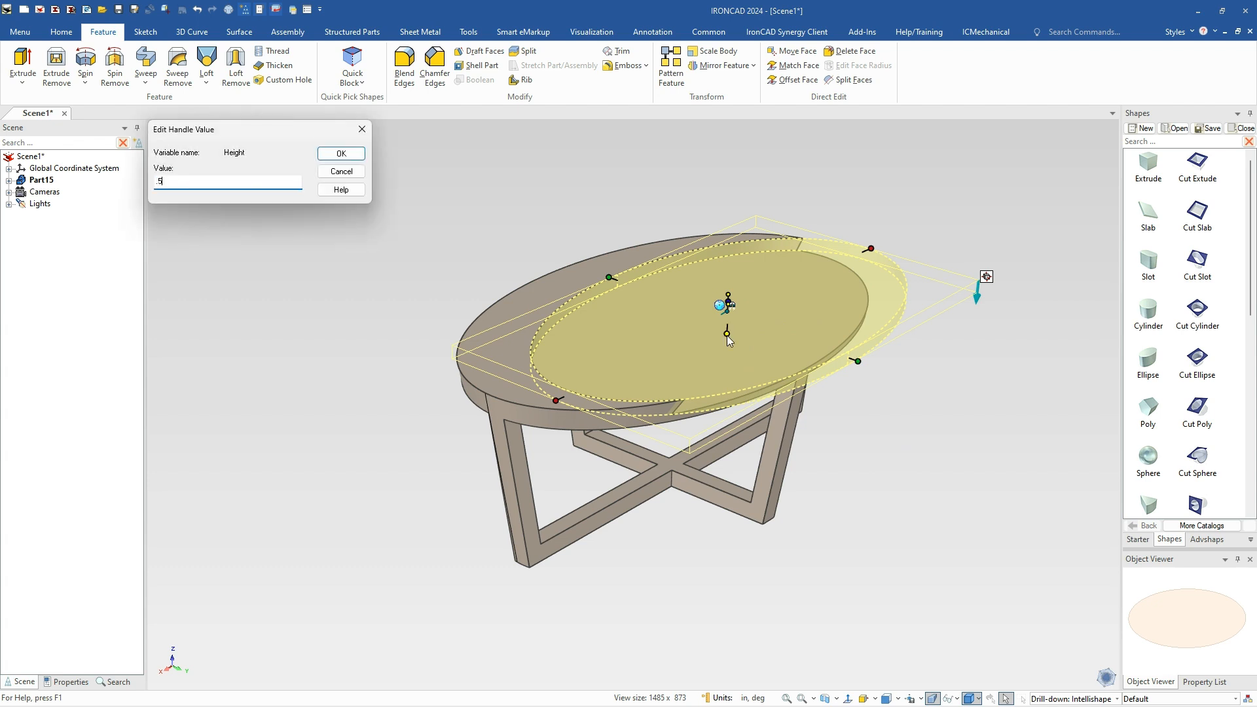
key(Return)
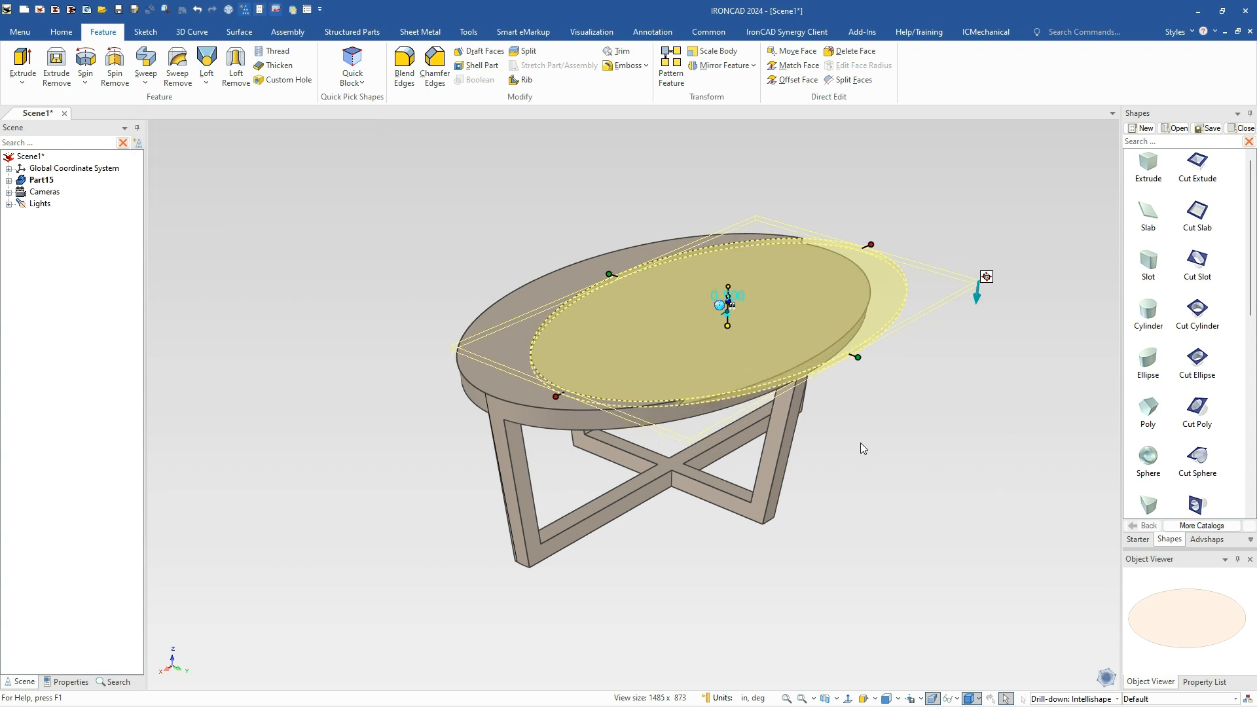
click(877, 453)
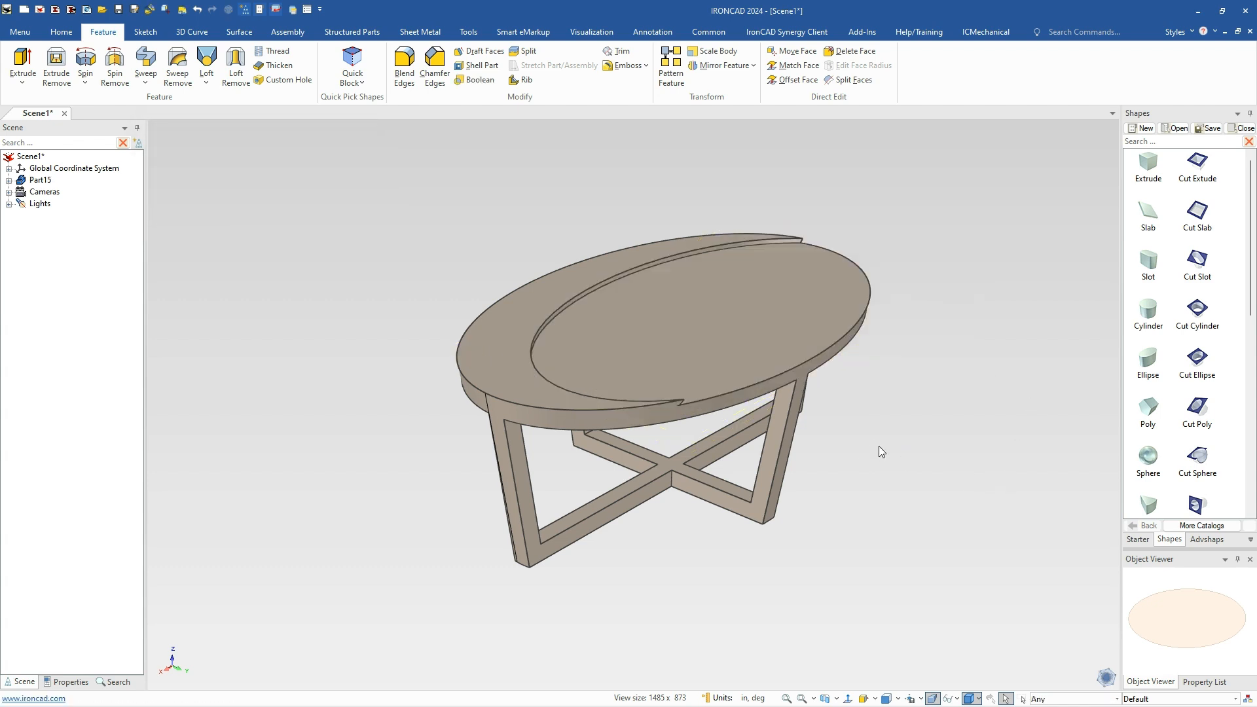
Centre the cut ellipse on the tabletop by moving it in its plane to the centre point of the crossed legs' underside
click(773, 345)
key(F10)
middle_drag(783, 422, 681, 614)
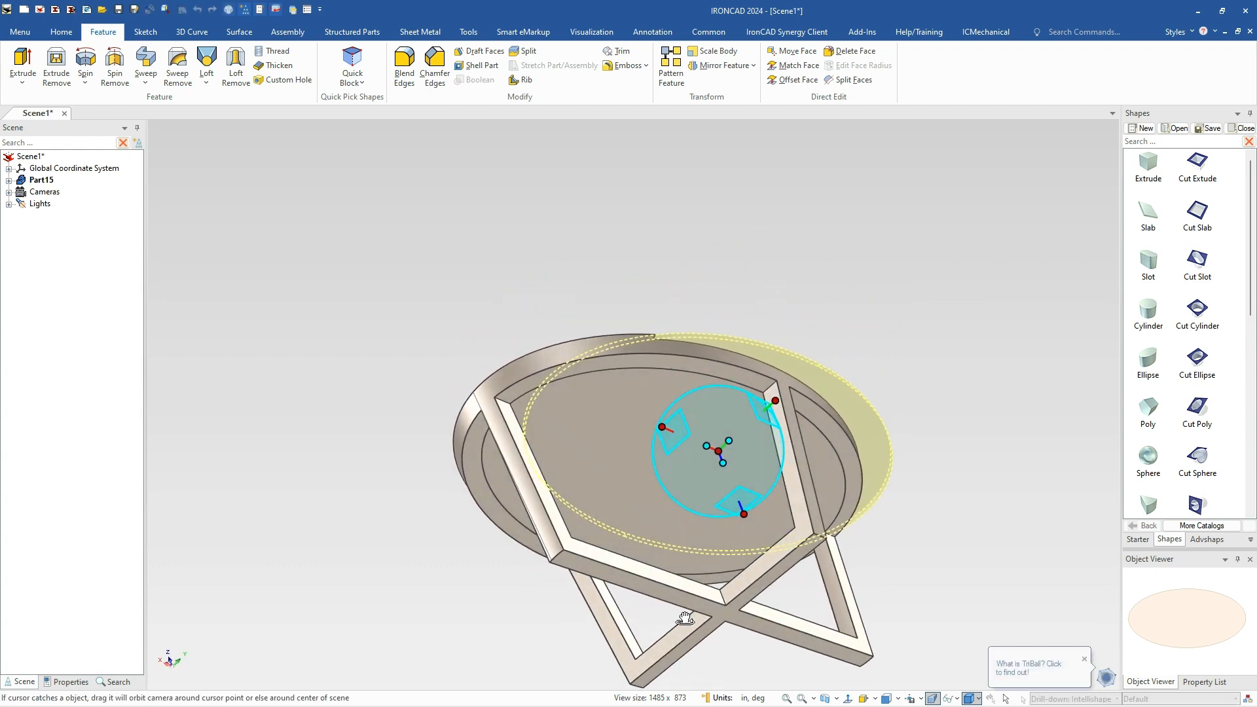
right_click(733, 502)
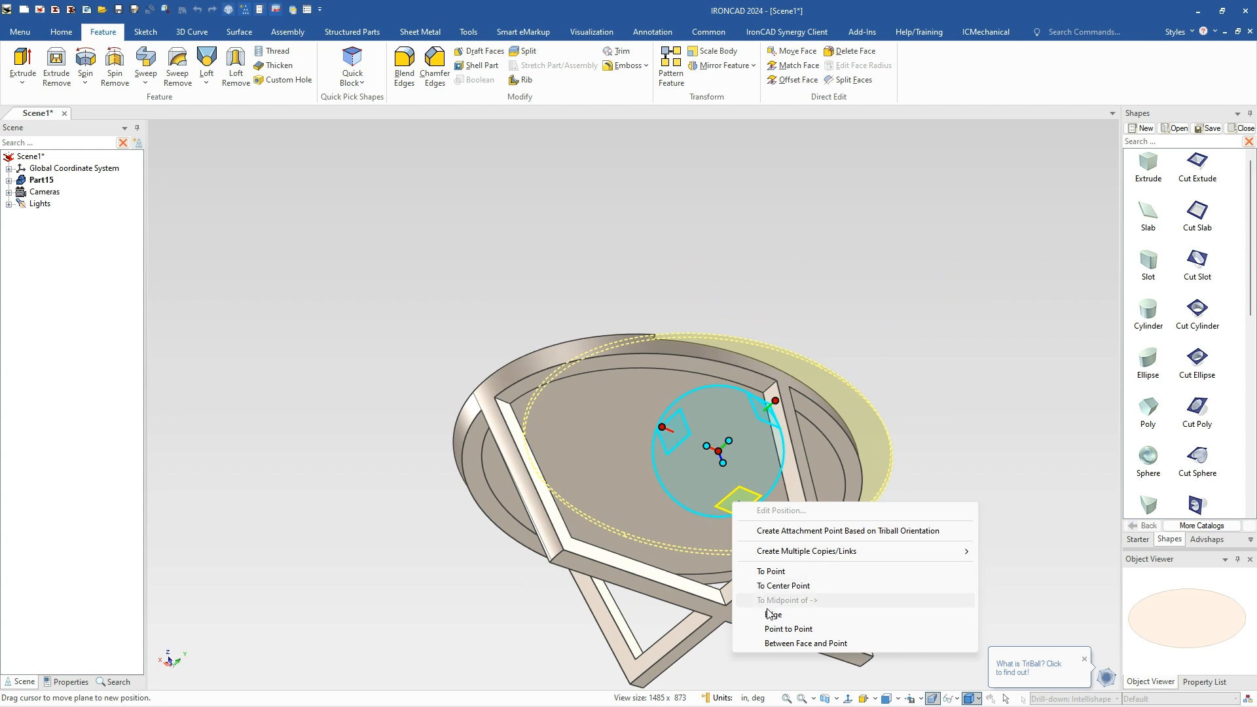
click(772, 572)
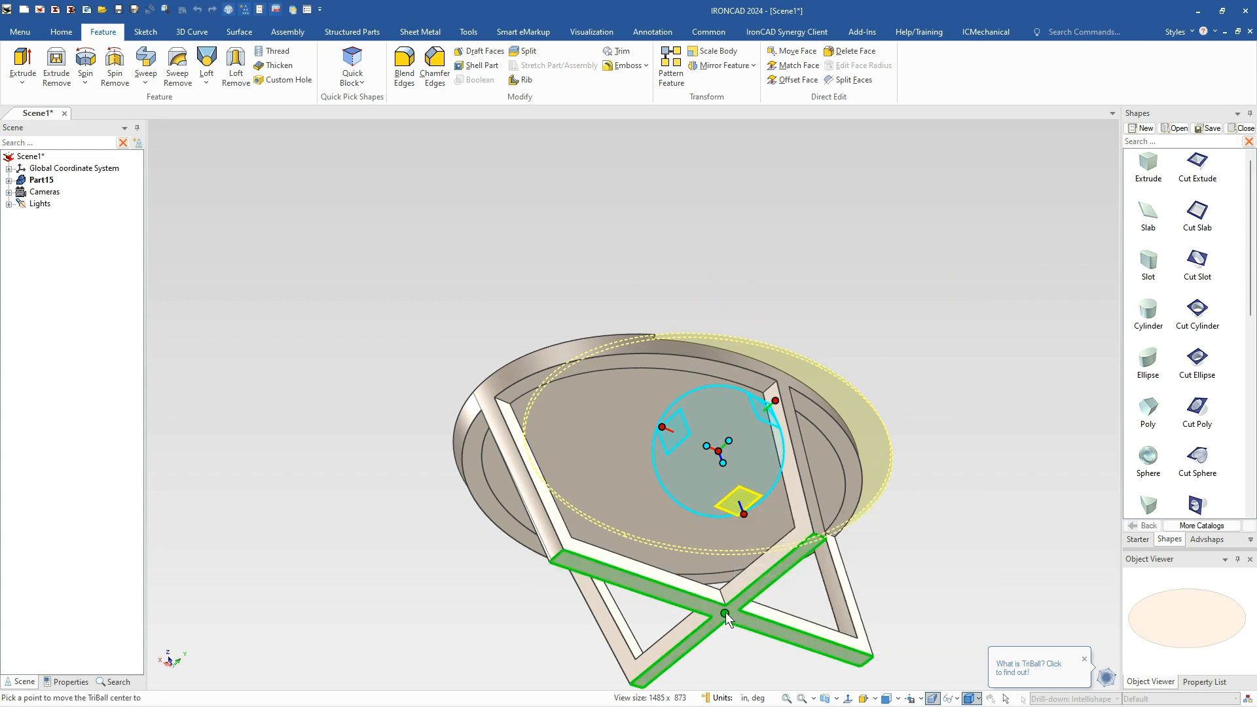
click(725, 612)
click(786, 681)
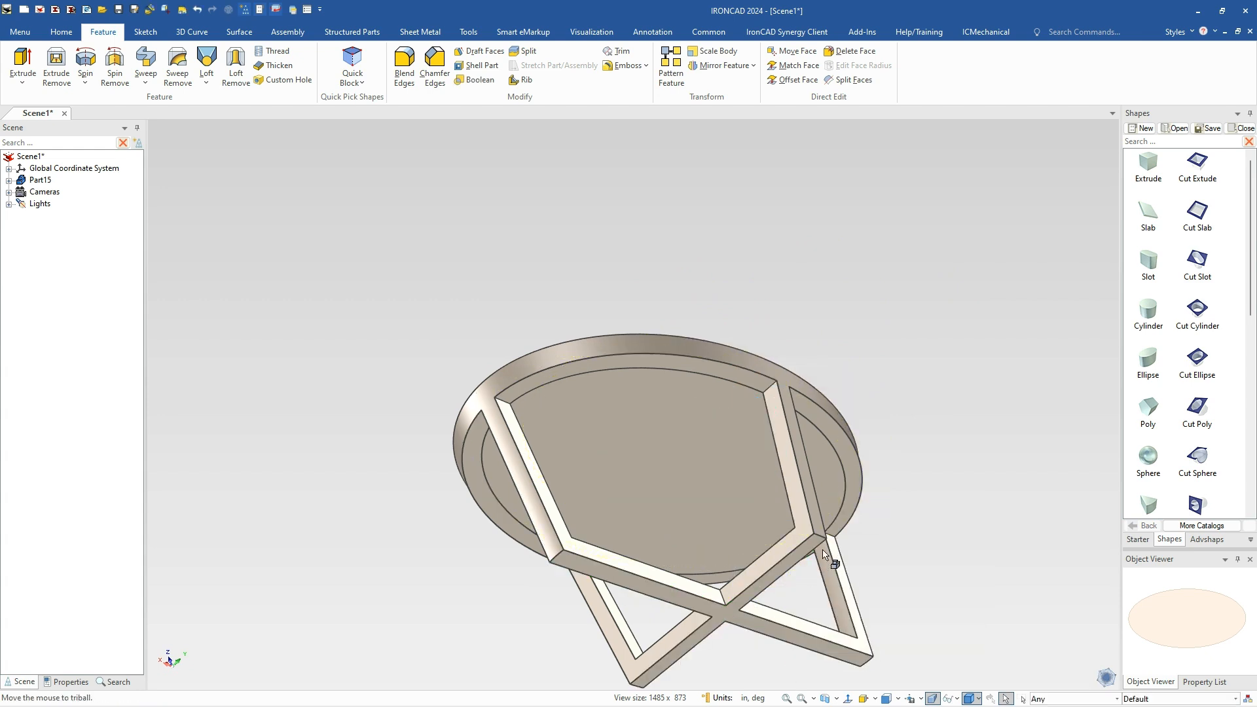
Cut the floor of the elliptical recess downward through the table body by about 3.8 in
middle_drag(763, 255, 867, 337)
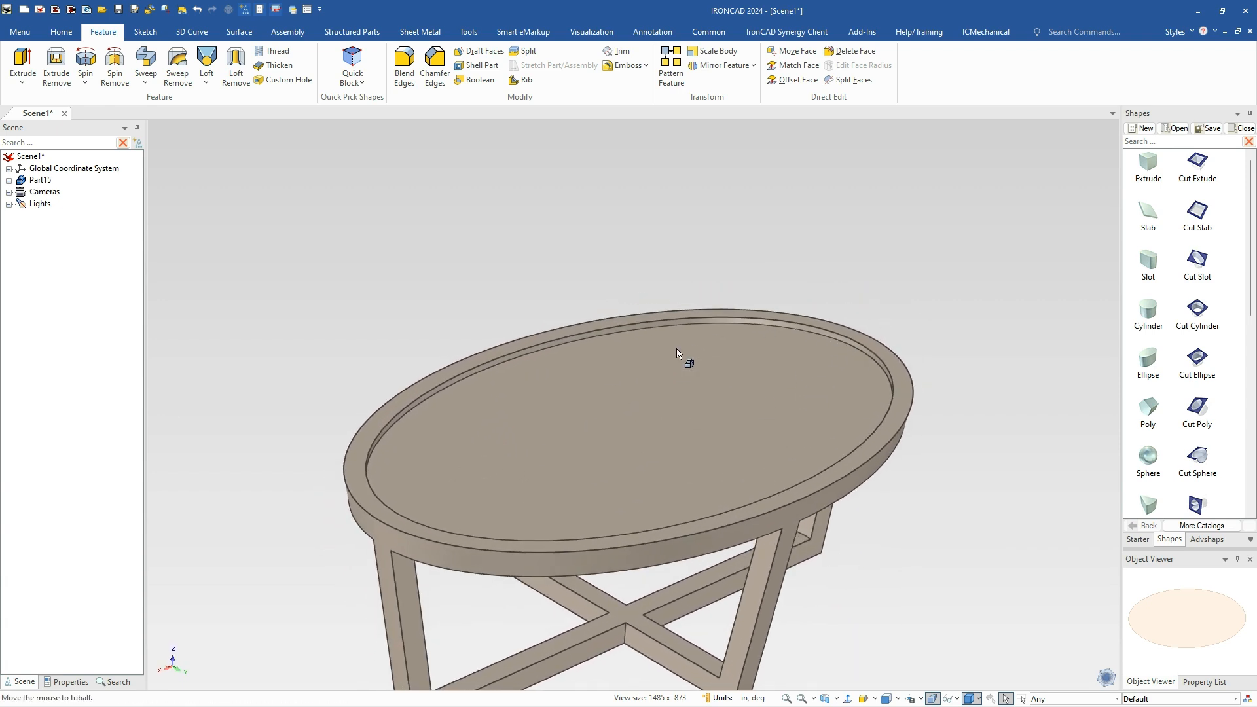
click(622, 427)
click(616, 422)
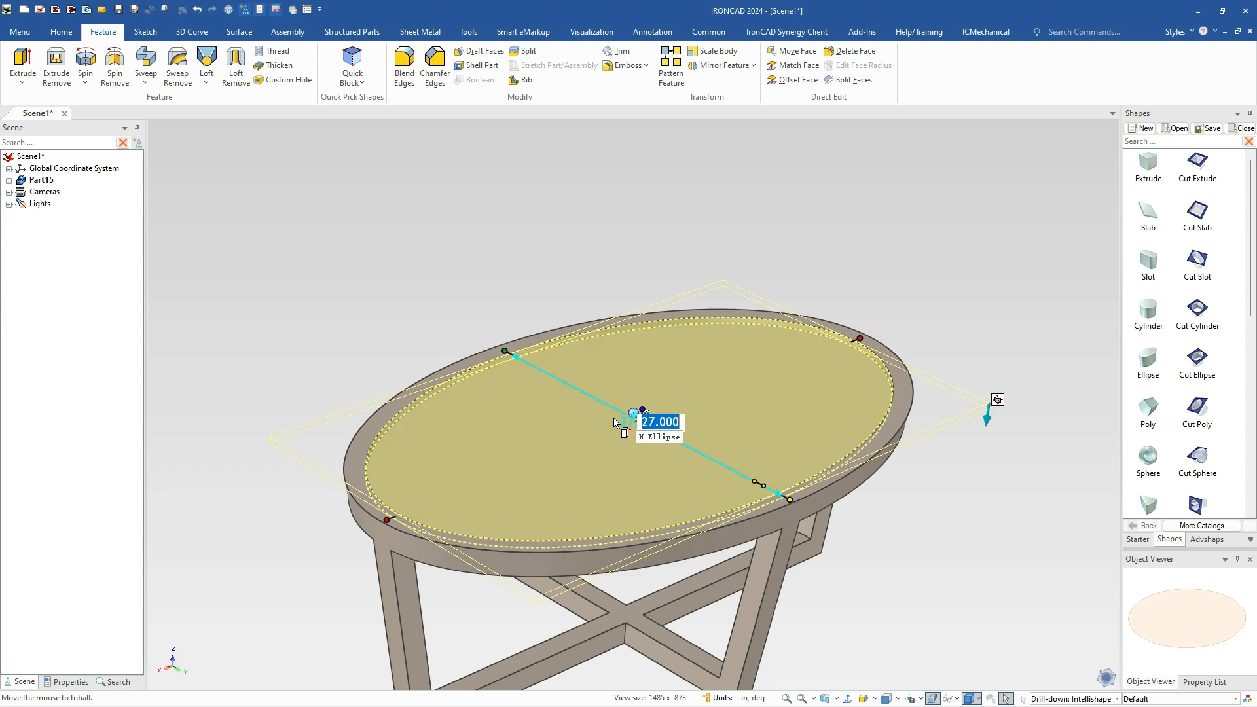
click(599, 448)
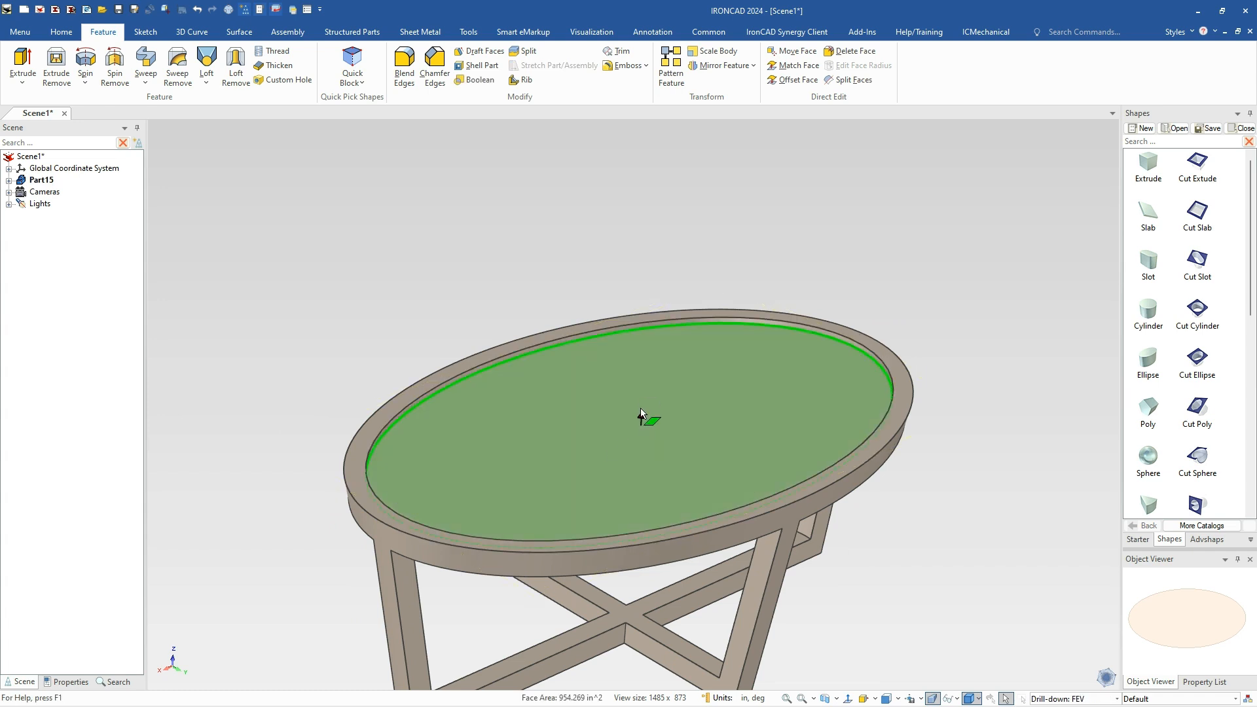
click(641, 414)
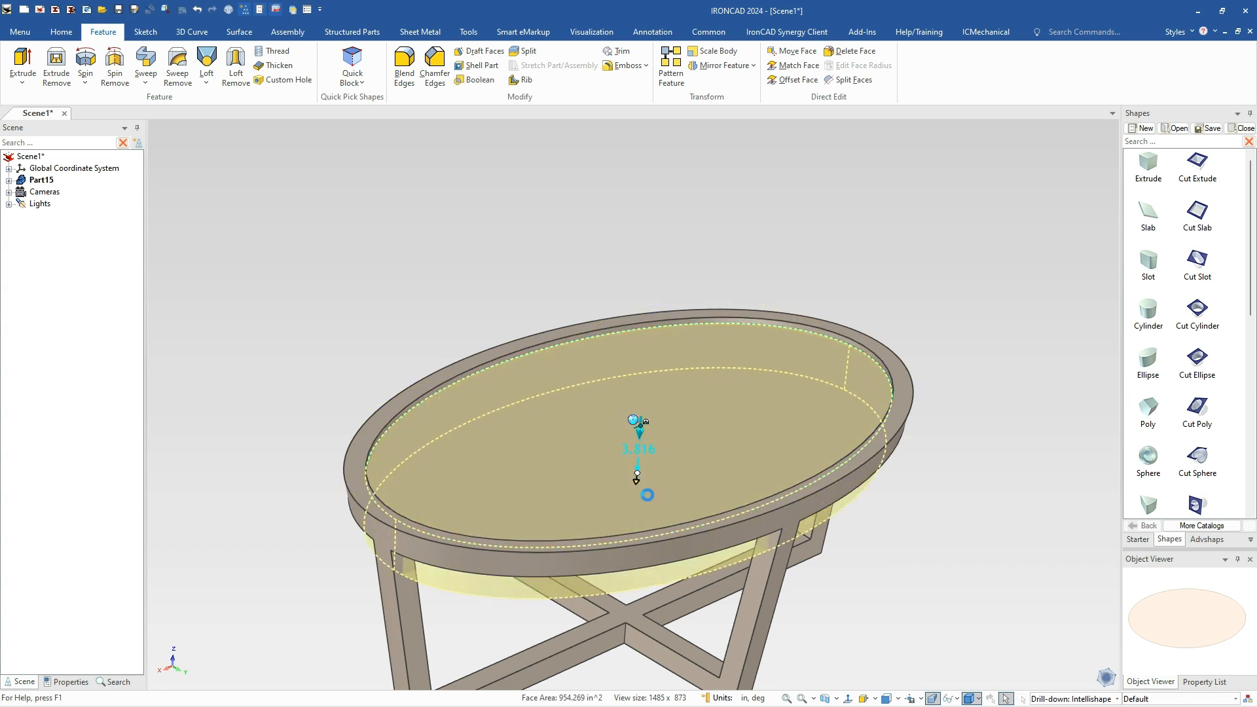
Edit the cut's cross-section and offset its ellipse 0.5 in inward as a single copy
right_click(449, 398)
click(477, 413)
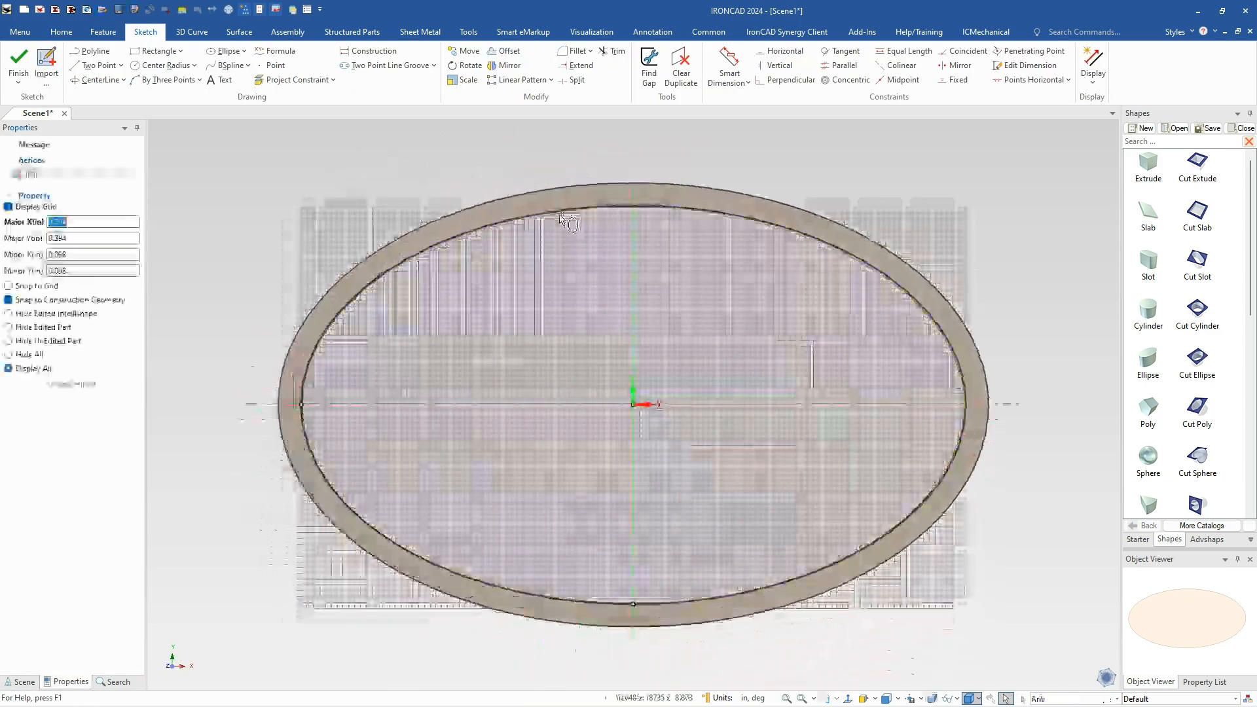
click(504, 50)
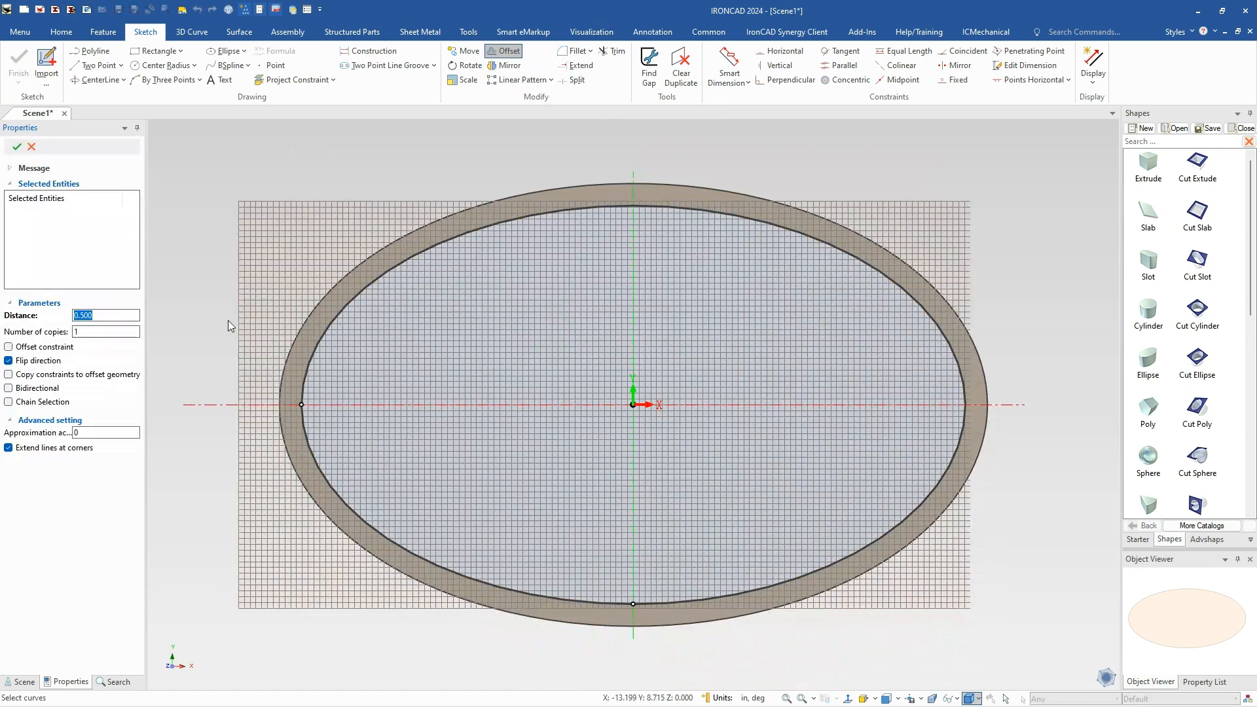
click(385, 273)
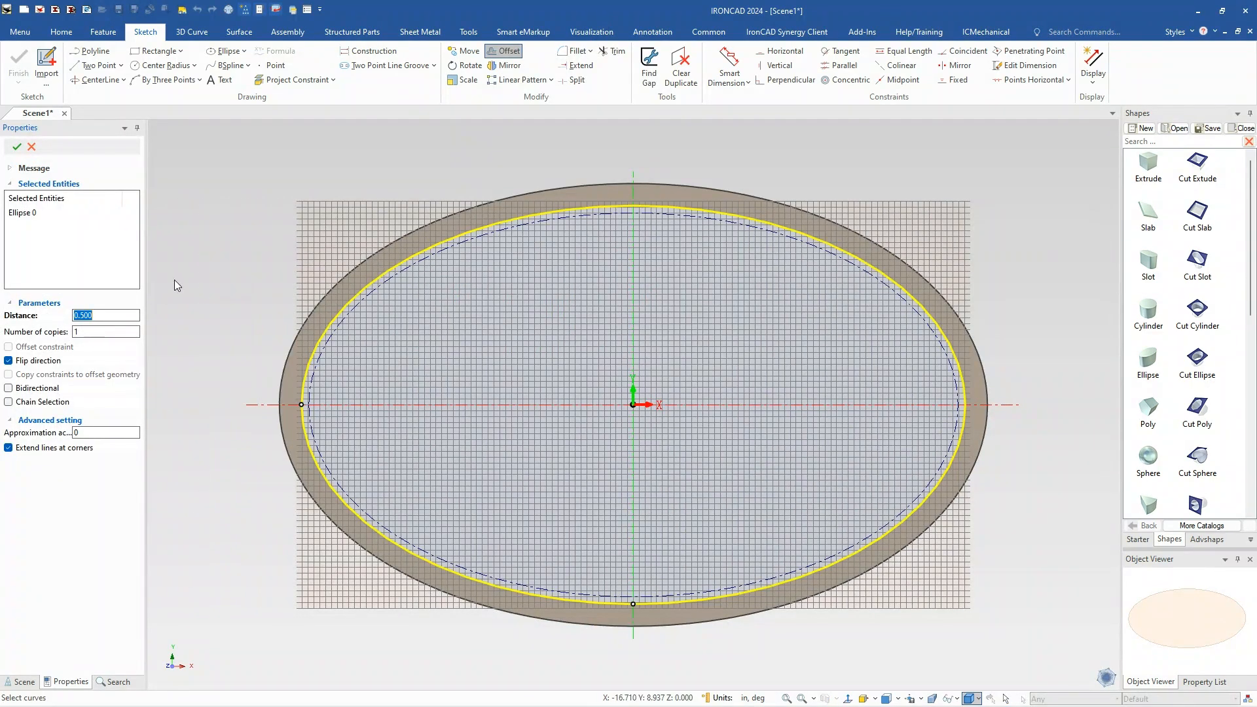
click(17, 149)
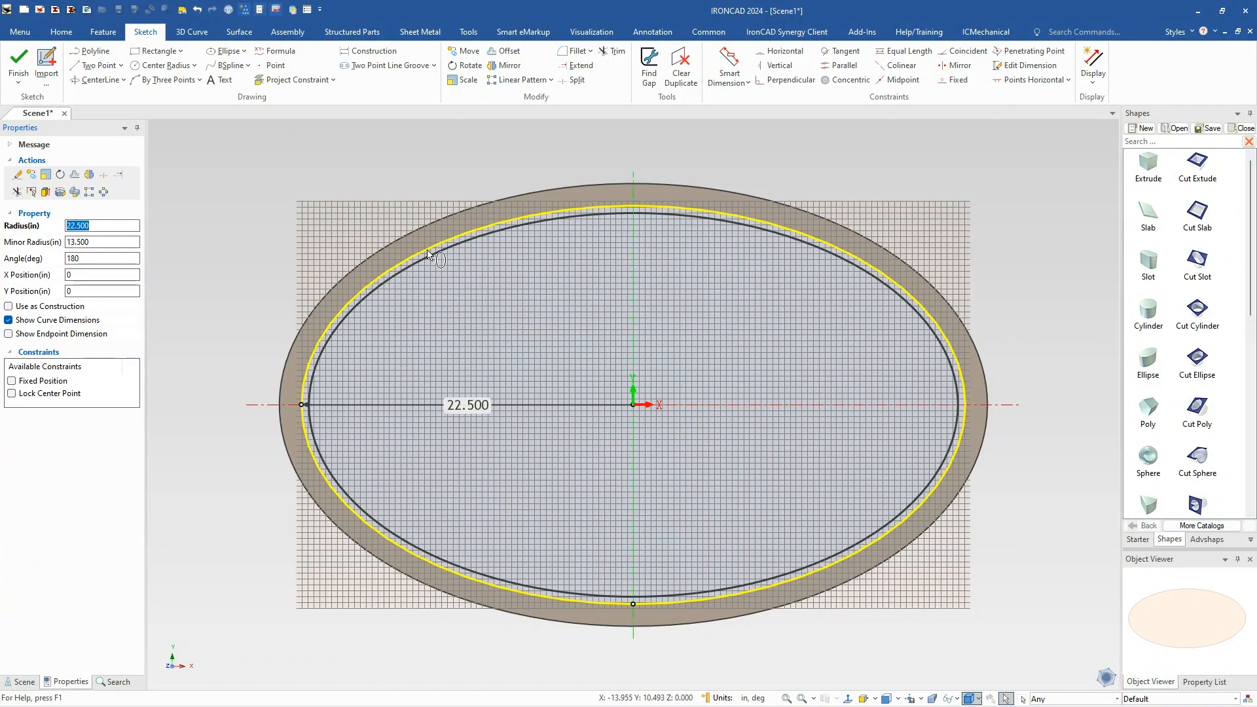
Delete the original outer ellipse from the cut's cross-section and finish the sketch, leaving a ledge around the opening
click(427, 252)
click(18, 62)
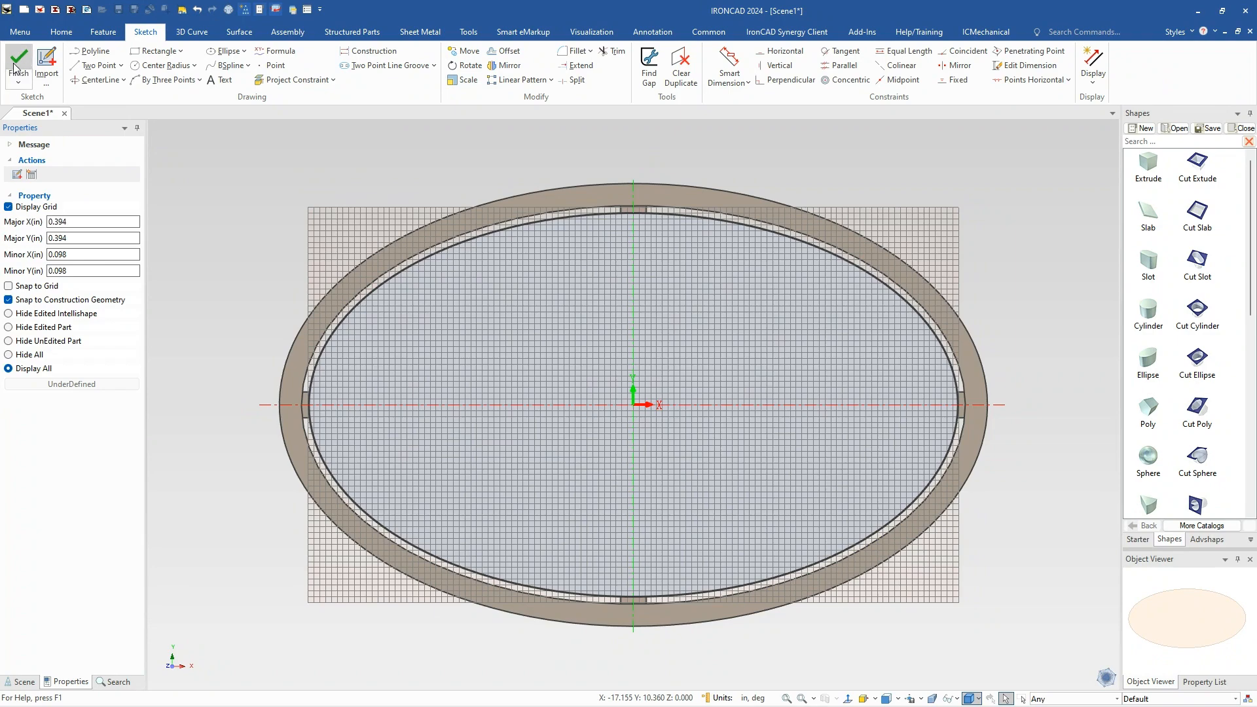
click(448, 273)
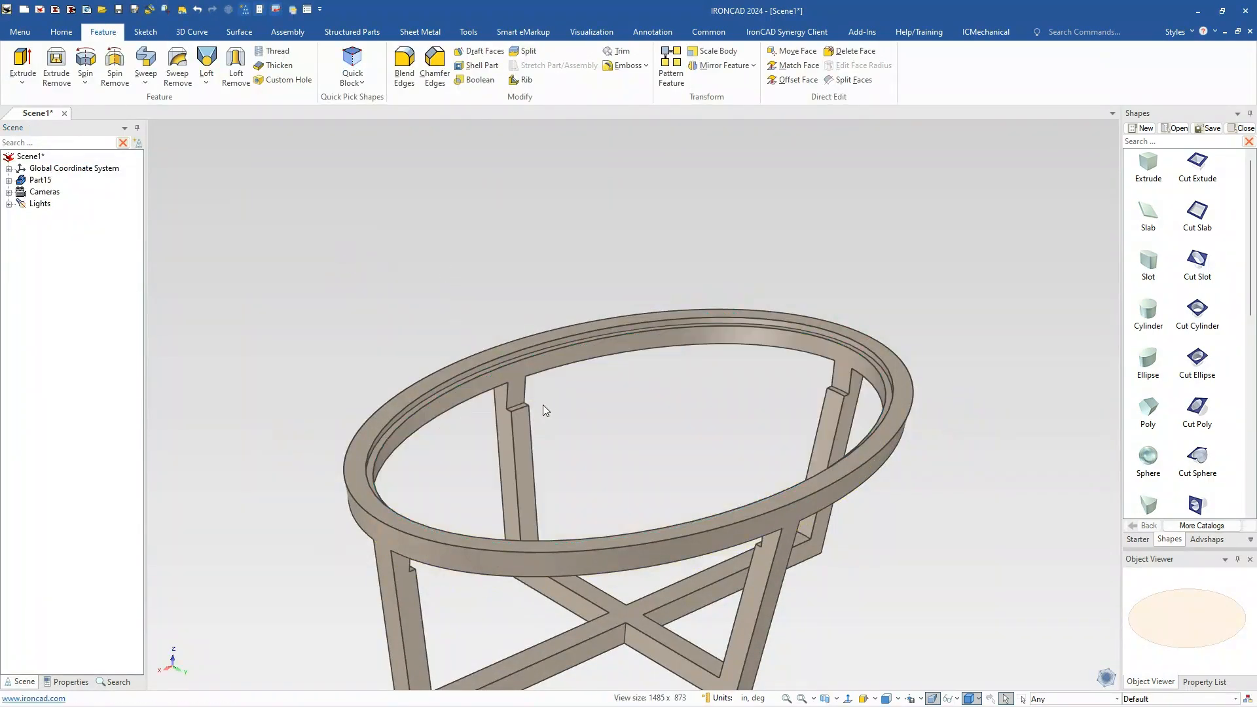
Match the depth of the through cut to the lower inner edge of the rim, beside the top of a leg
middle_drag(555, 405, 561, 351)
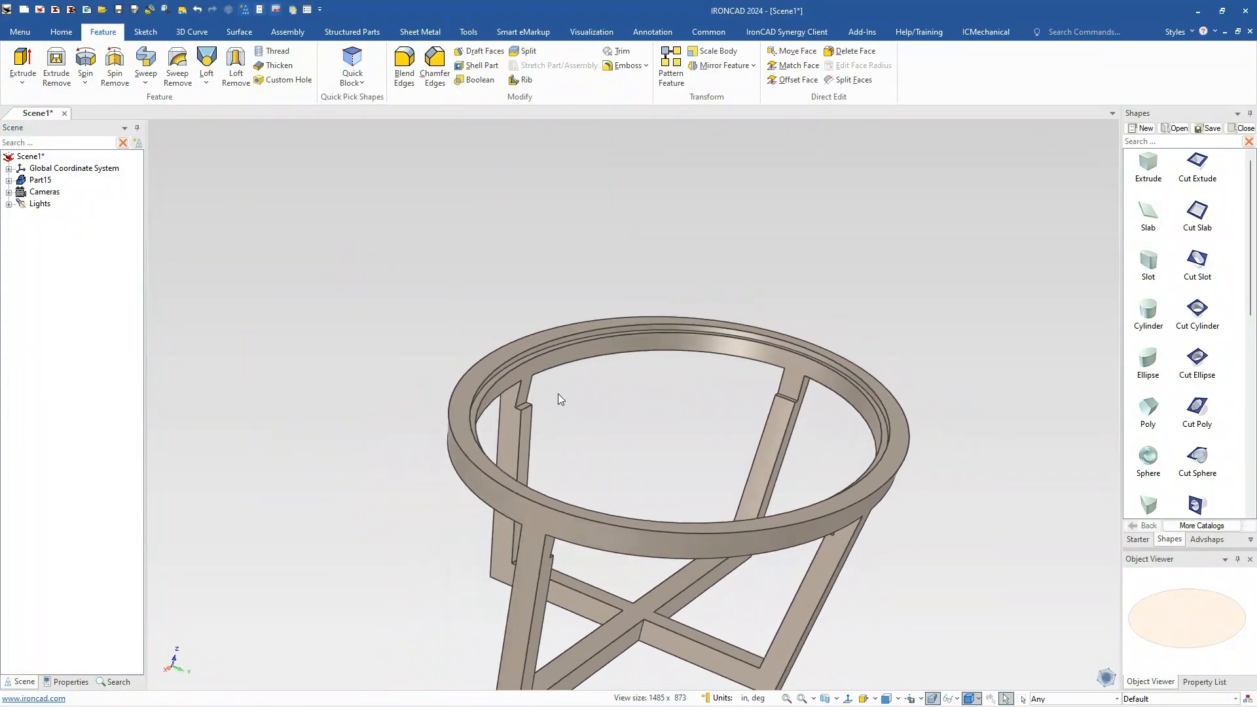
click(530, 407)
click(535, 414)
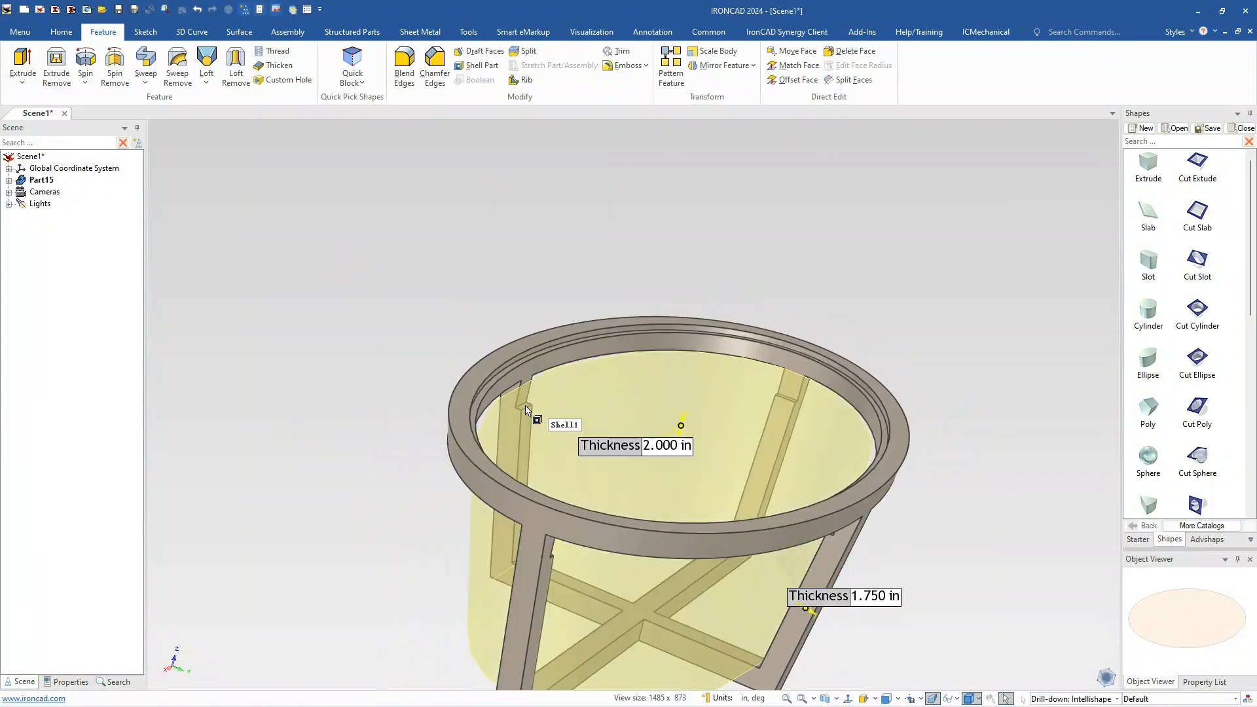
click(607, 350)
drag(673, 475, 544, 409)
drag(541, 454, 667, 483)
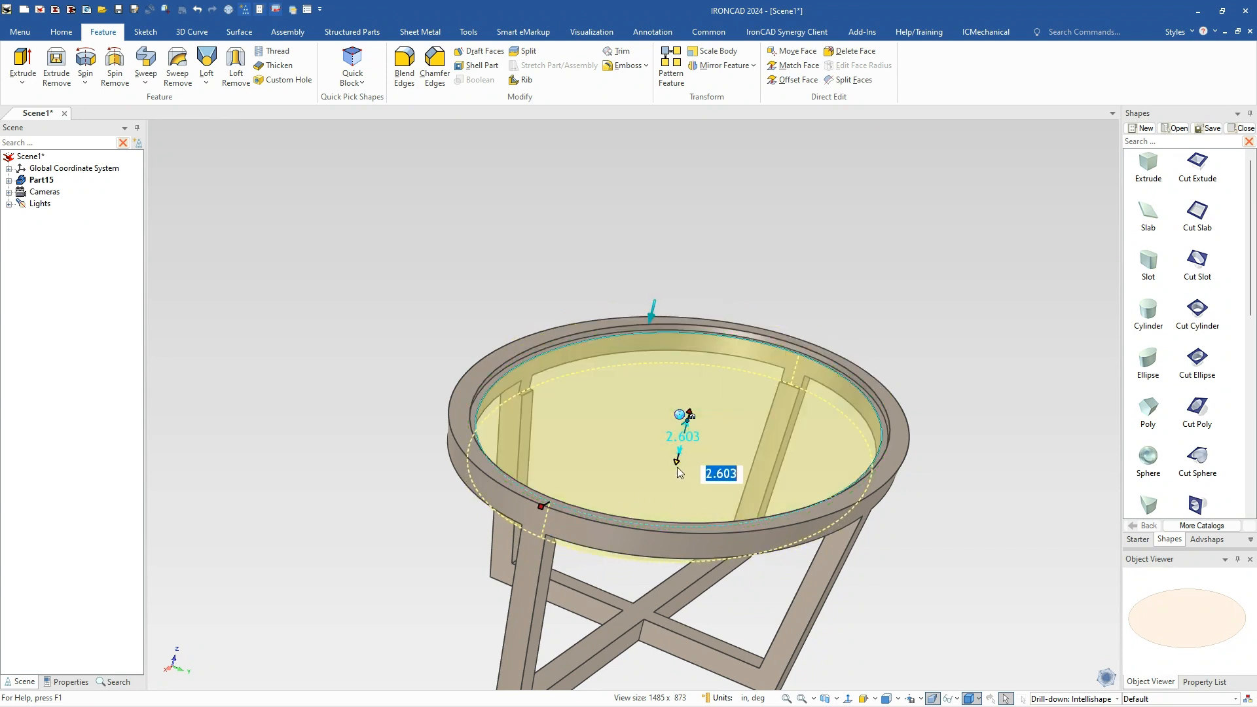
right_click(678, 460)
click(716, 500)
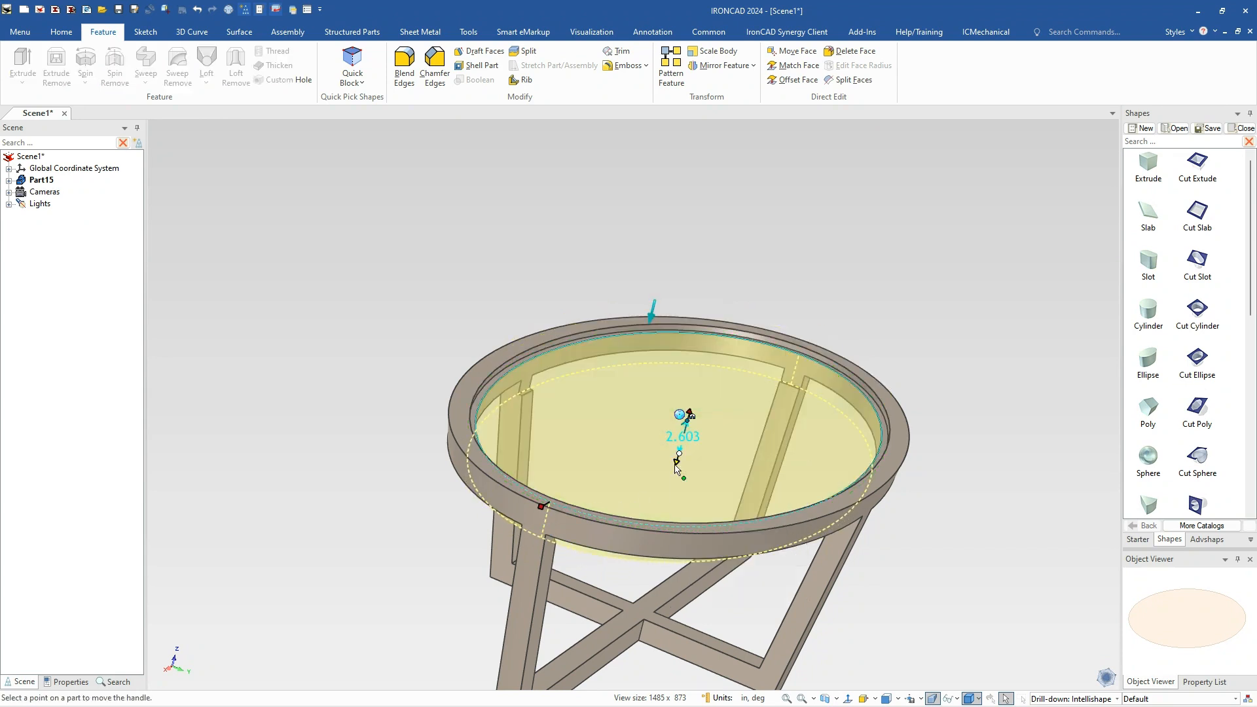
click(534, 379)
click(760, 250)
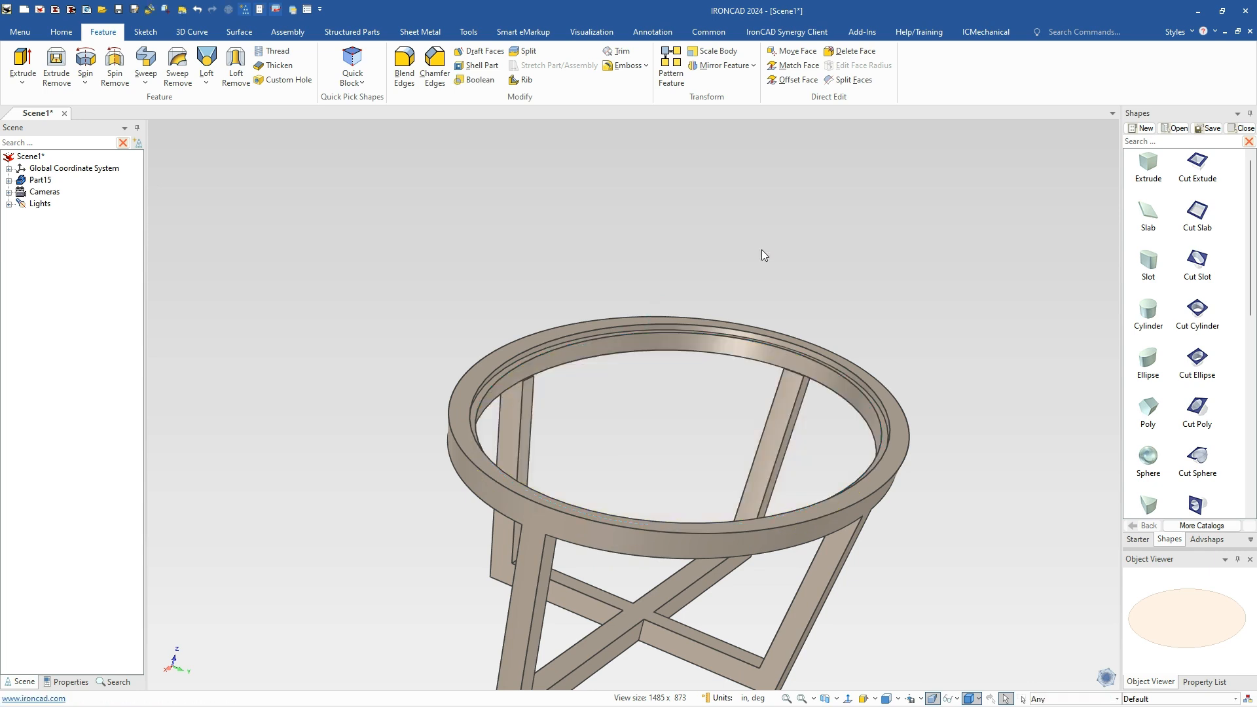
Examine the joints between the legs and the rim, the inner ledge and the overall table frame
middle_drag(794, 470, 795, 437)
scroll(865, 390, up, 7)
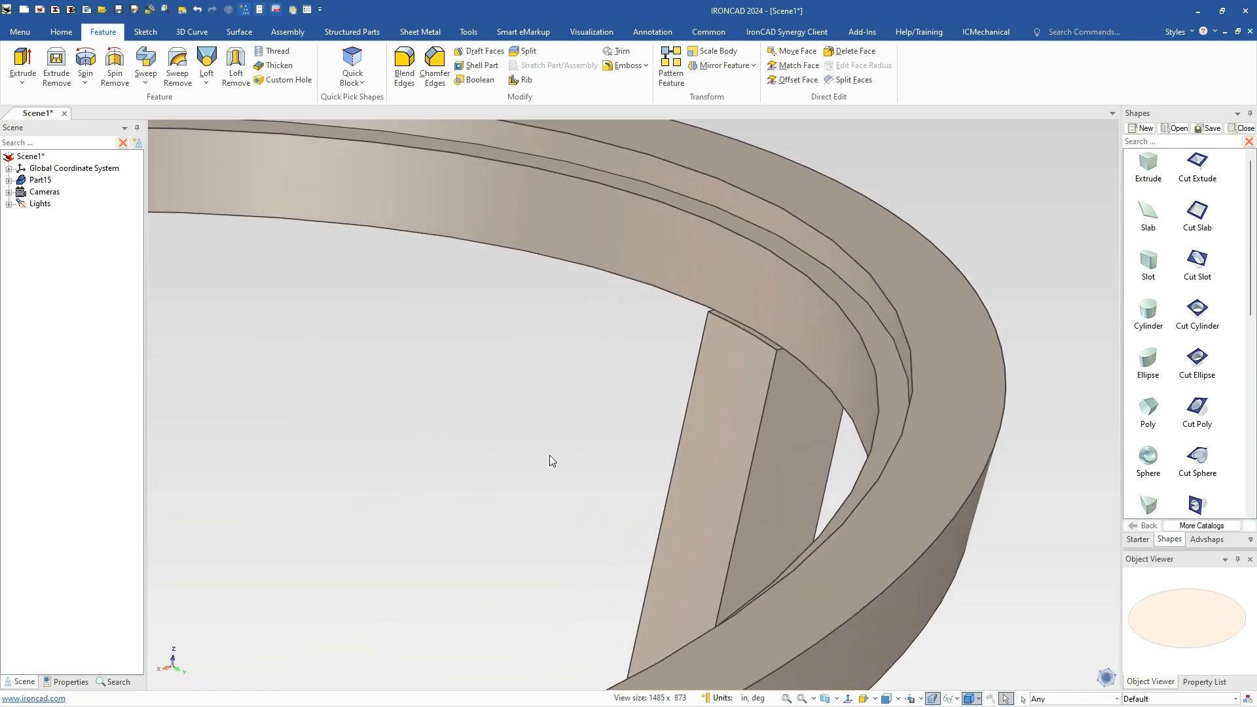
scroll(482, 446, down, 5)
scroll(280, 439, down, 6)
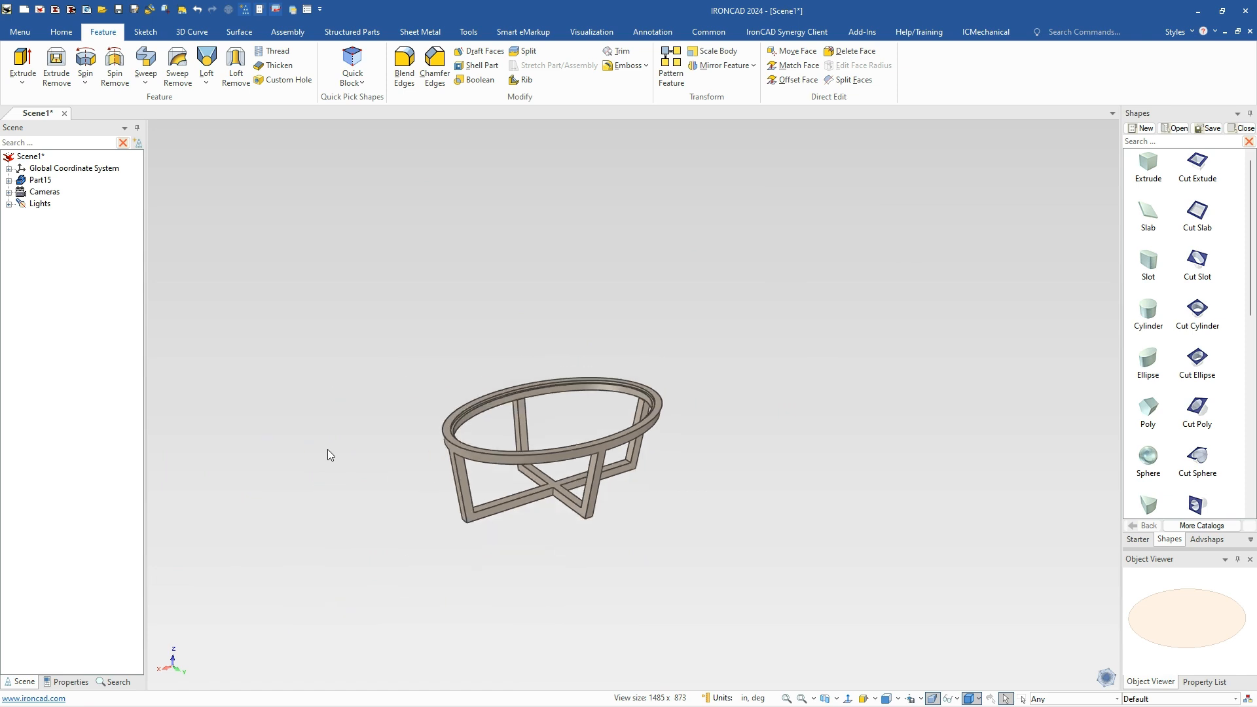
shift+middle_drag(419, 450, 482, 399)
scroll(571, 399, up, 6)
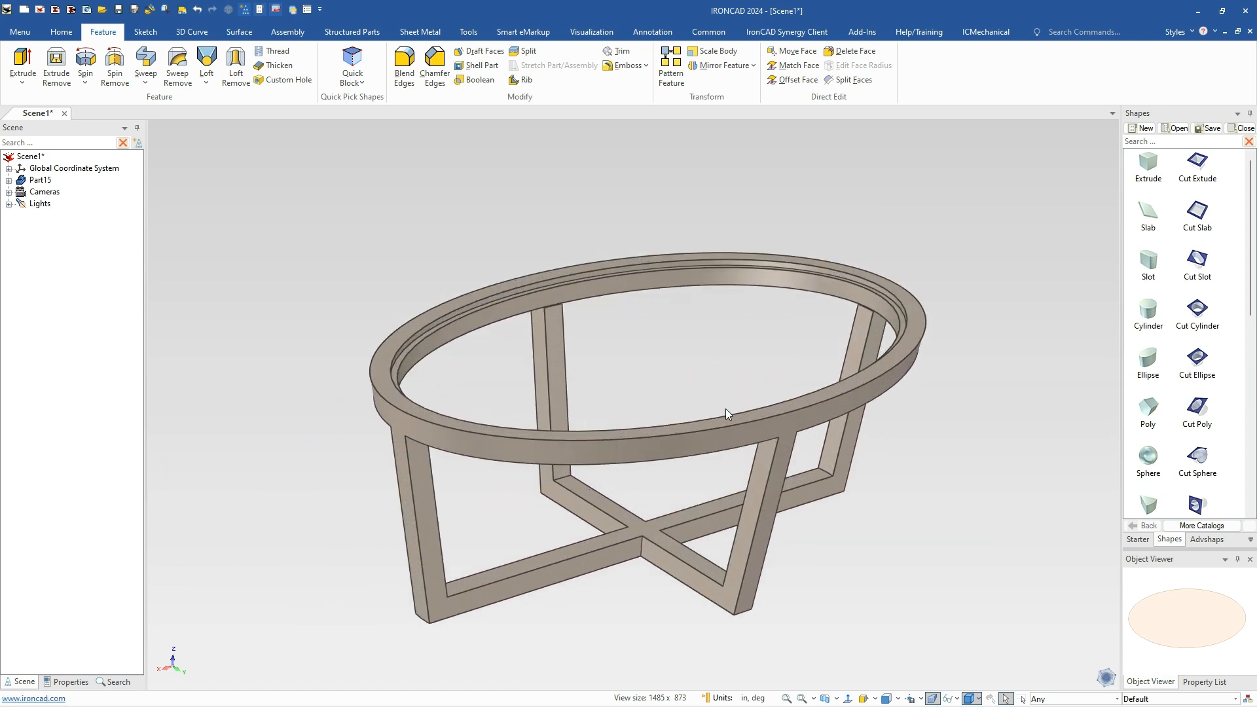
shift+middle_drag(726, 409, 673, 367)
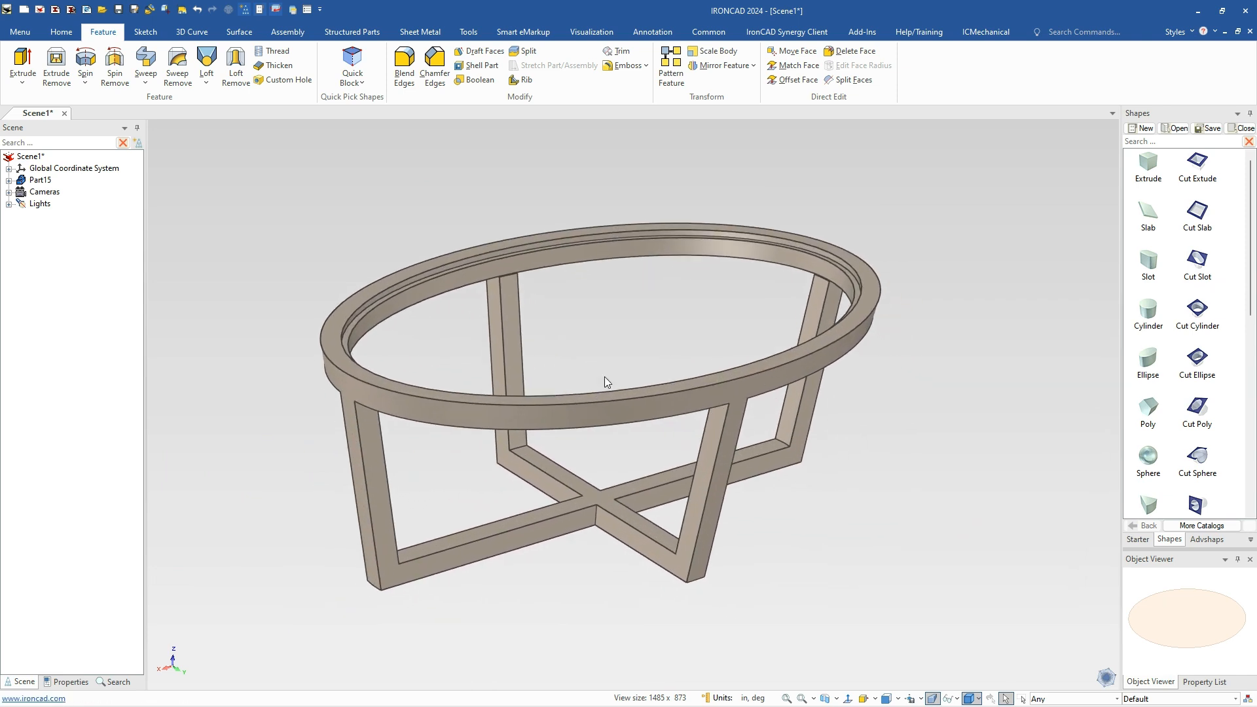
scroll(530, 274, up, 6)
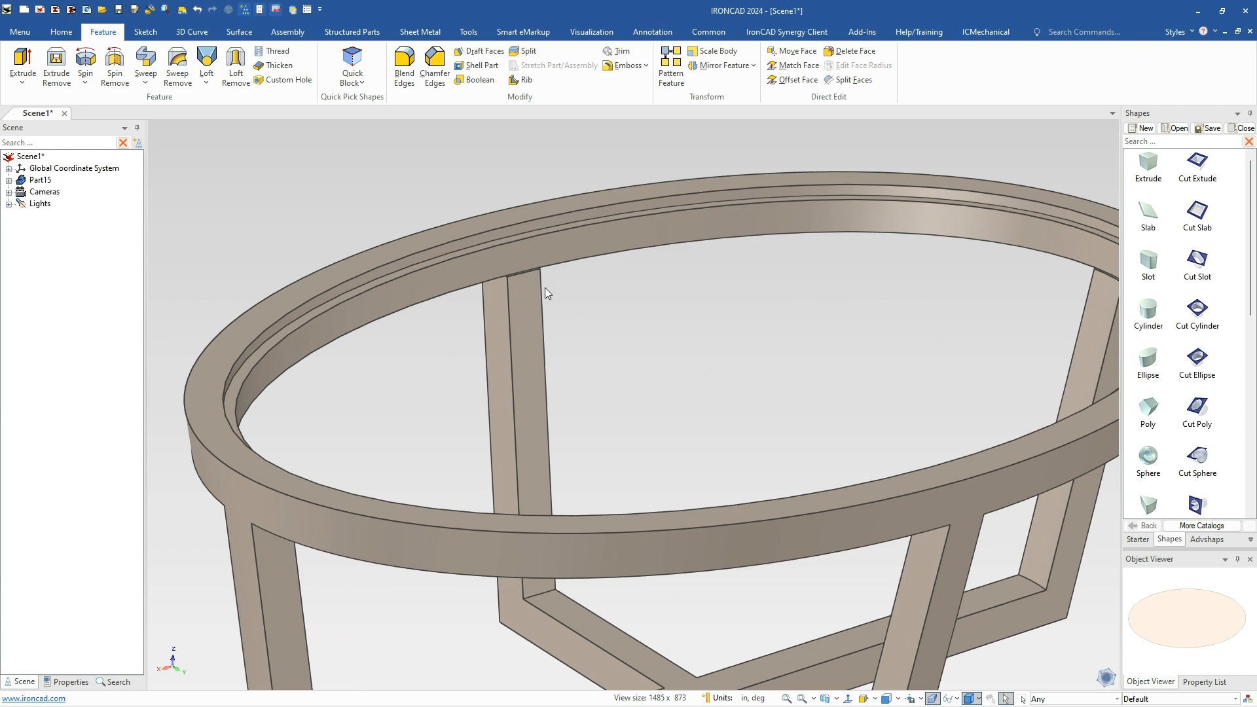
shift+middle_drag(527, 258, 544, 358)
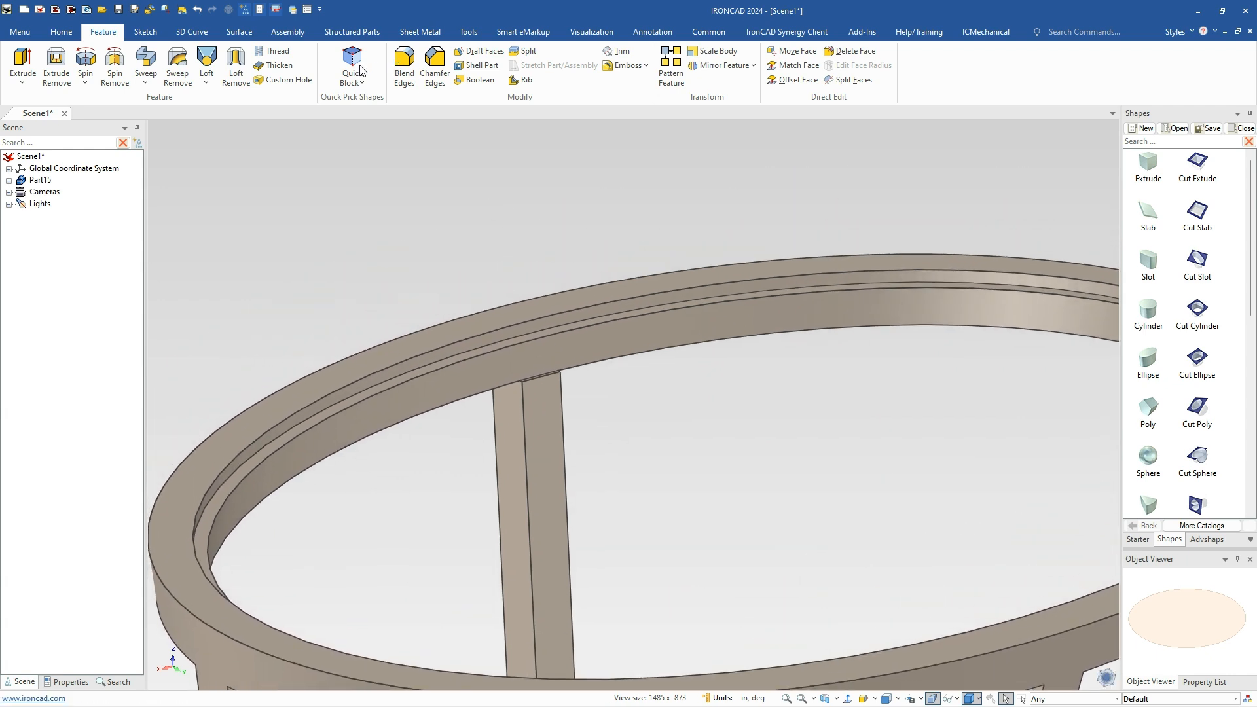
Create a new standalone part by extruding the recess ledge face 0.5 in
click(23, 62)
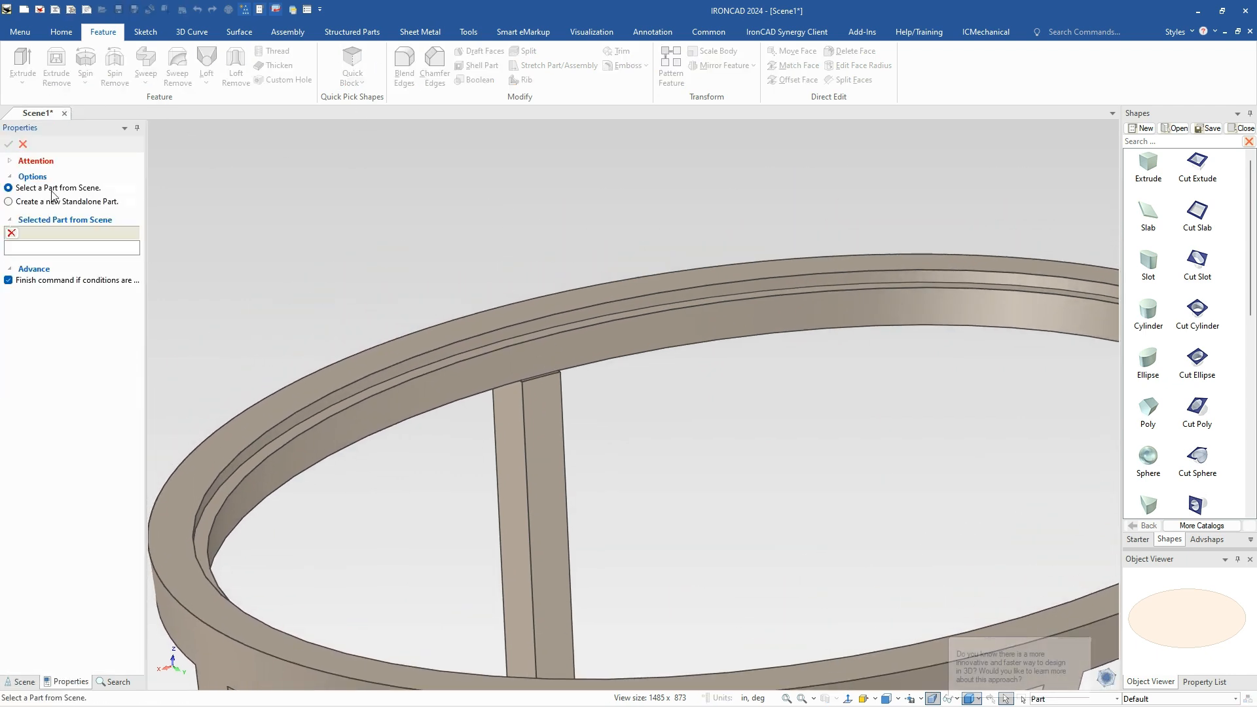
click(555, 360)
scroll(555, 359, up, 4)
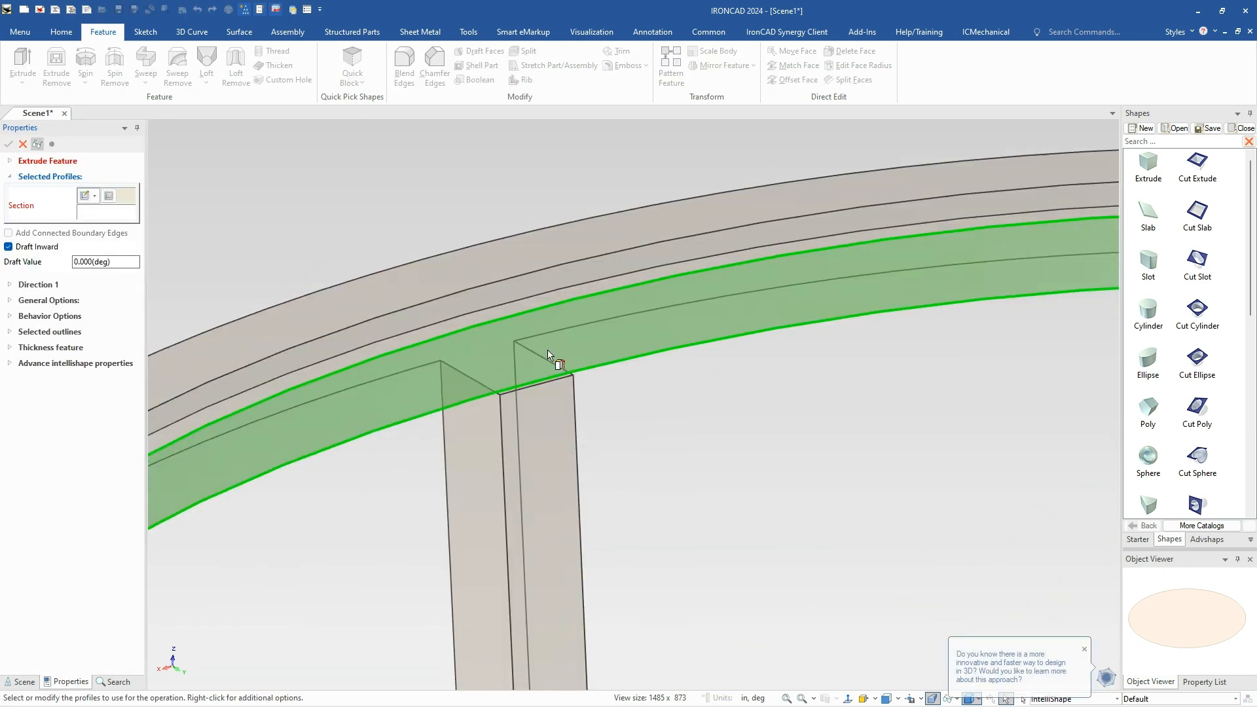
click(488, 319)
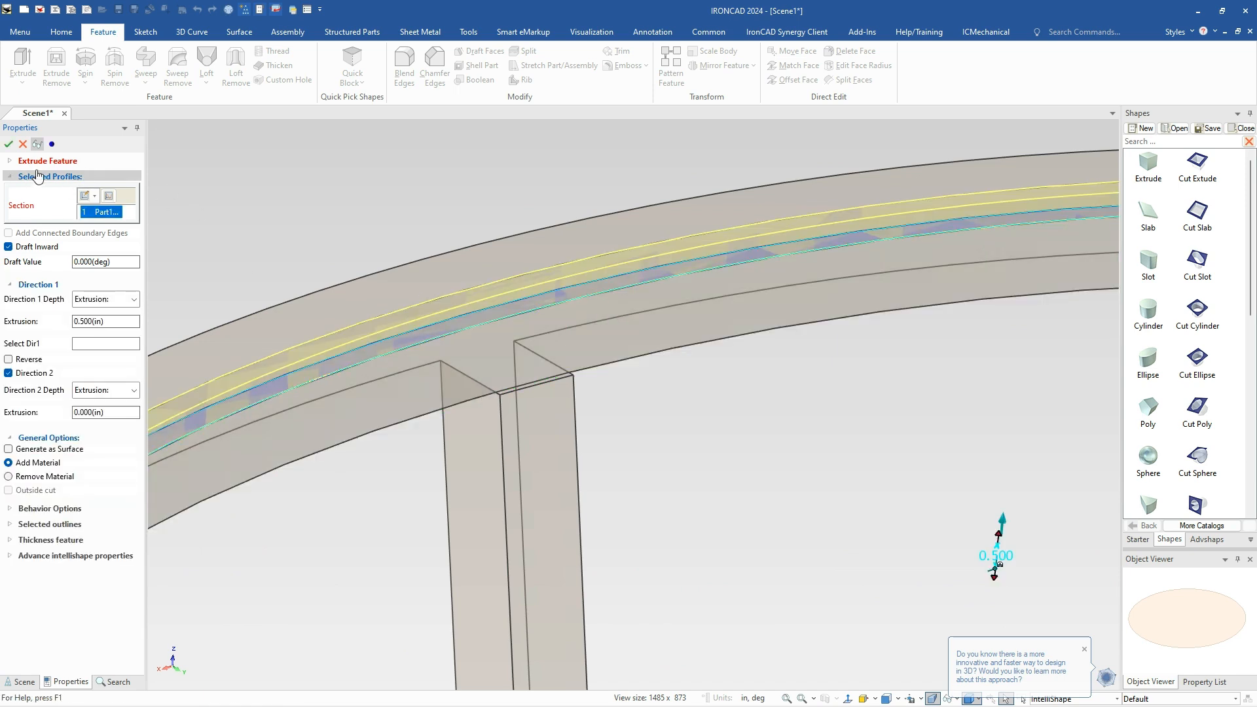
click(9, 145)
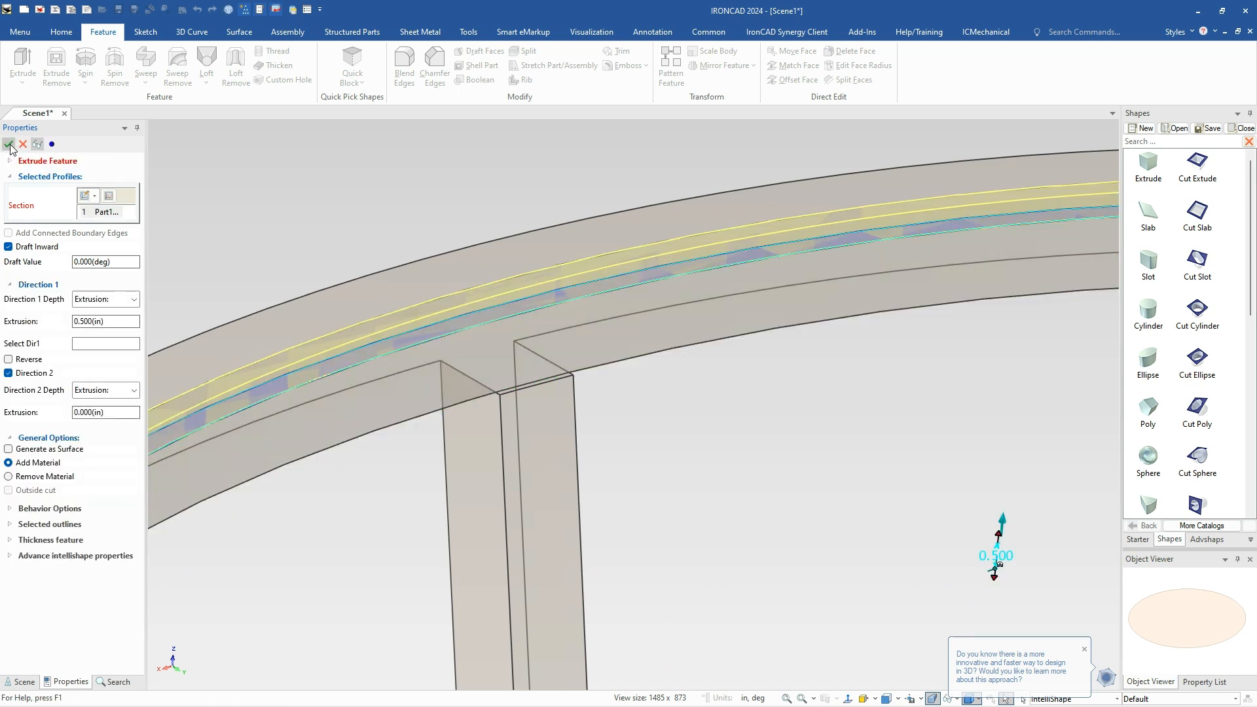
Edit the new part's cross-section and delete its inner curve so the profile is a solid ellipse, then finish the sketch
right_click(367, 350)
click(405, 371)
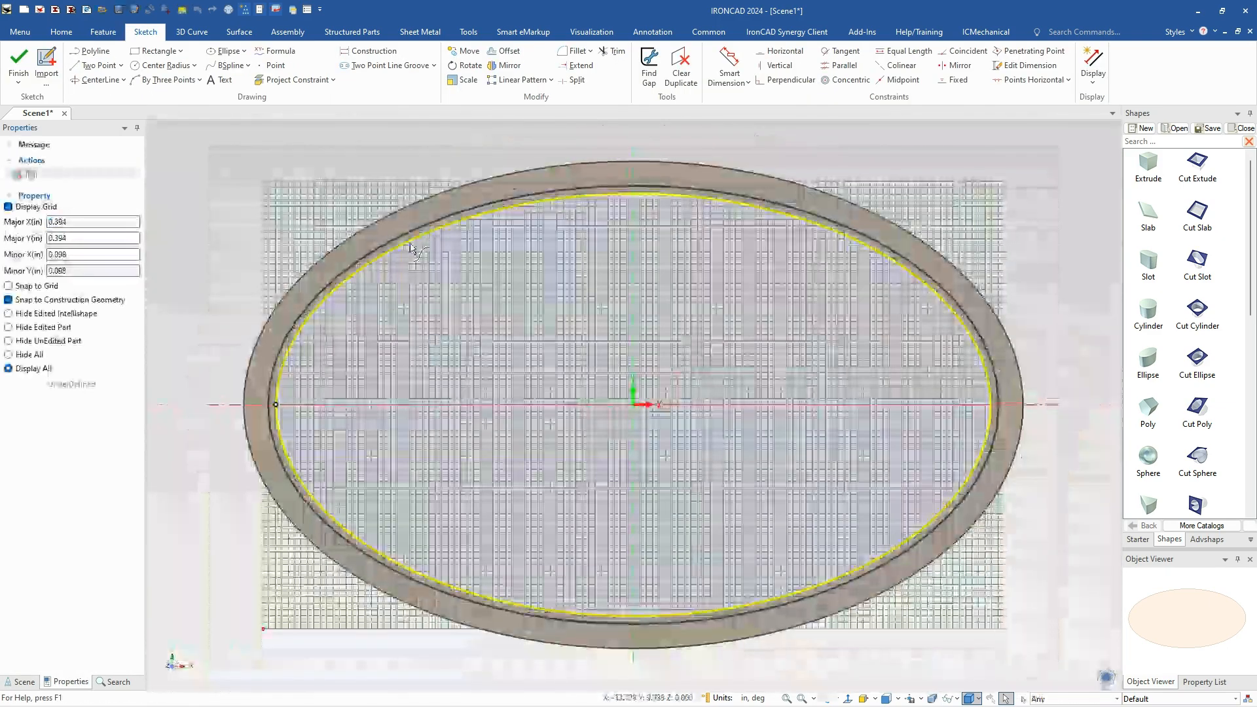
click(410, 247)
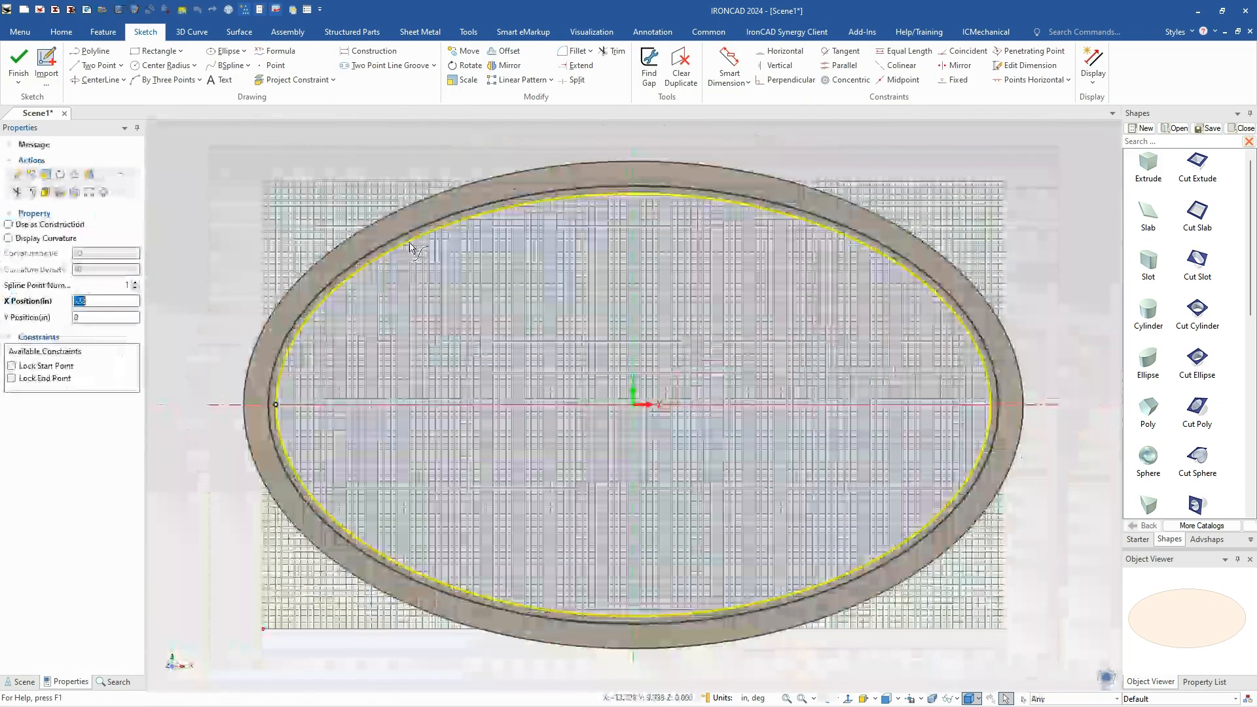
key(Escape)
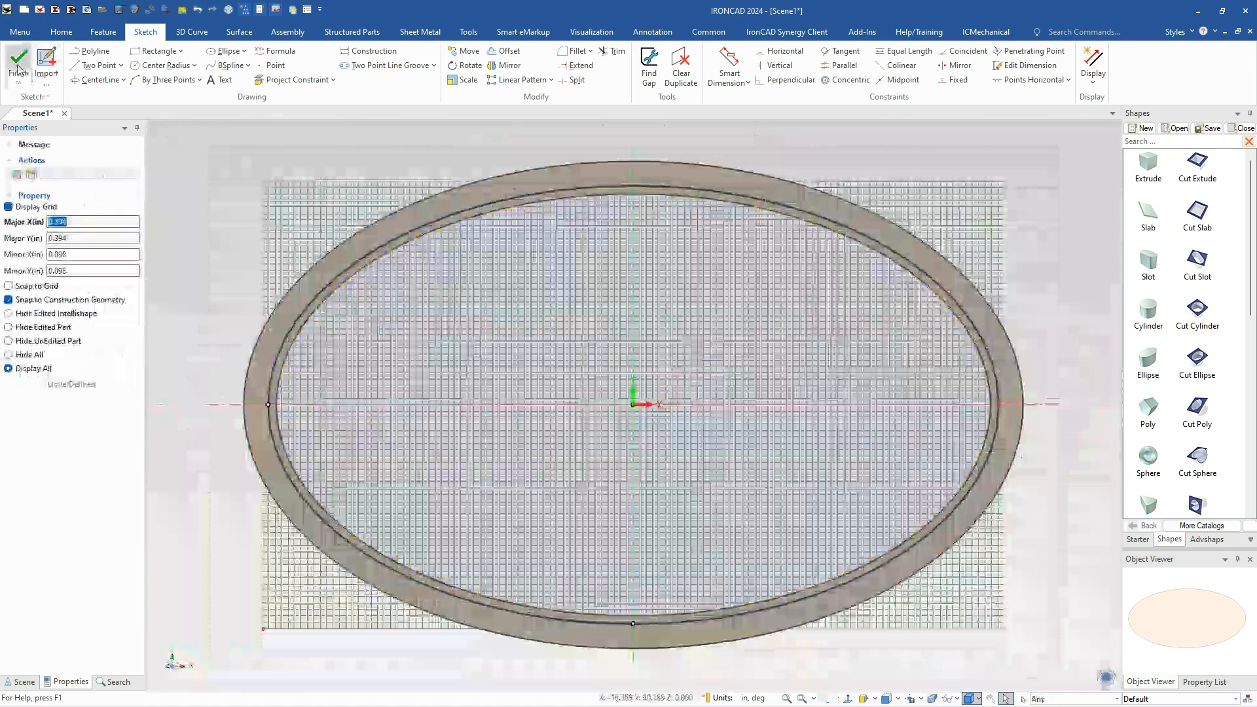
click(19, 69)
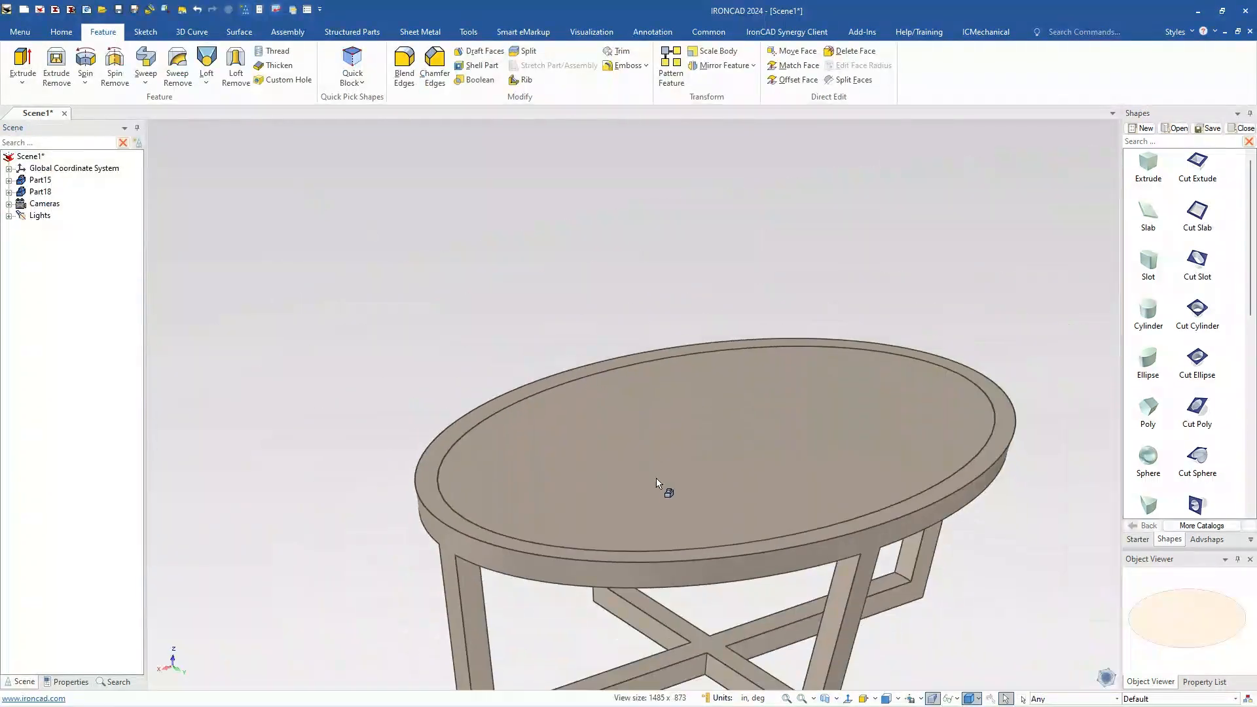
Make the elliptical top panel transparent with SmartPaint and fit the whole table in view
click(694, 428)
right_click(683, 426)
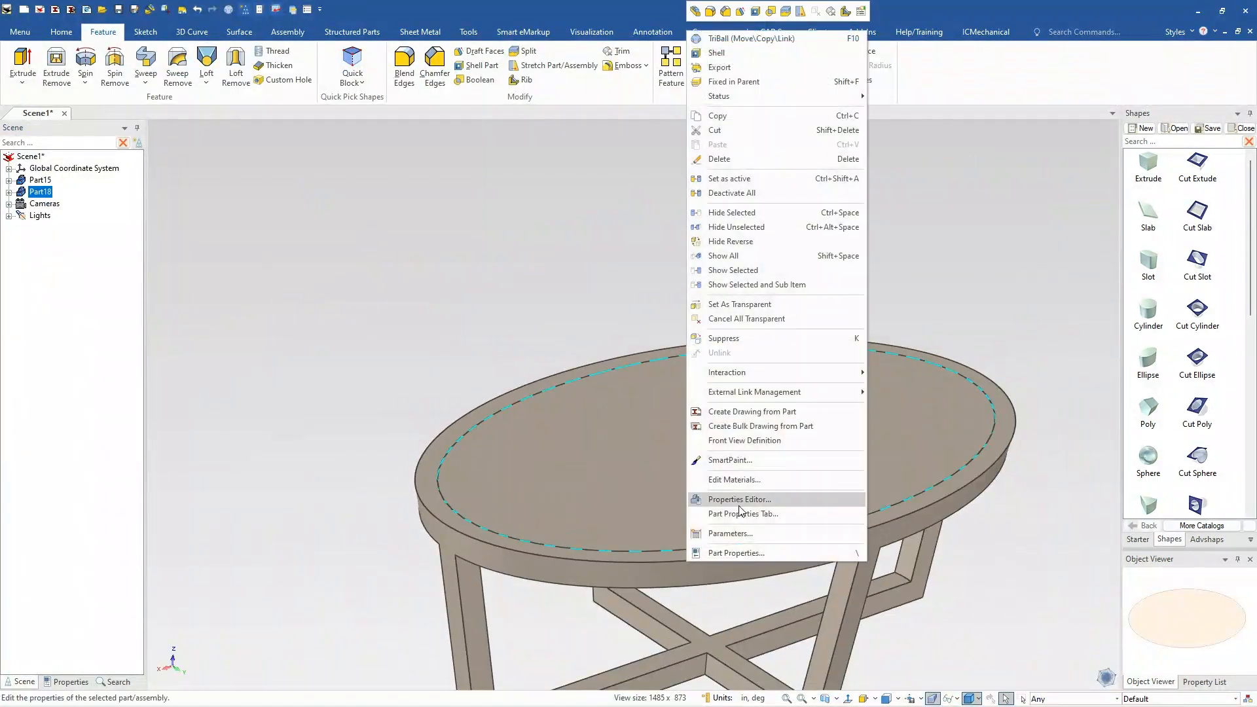
click(730, 461)
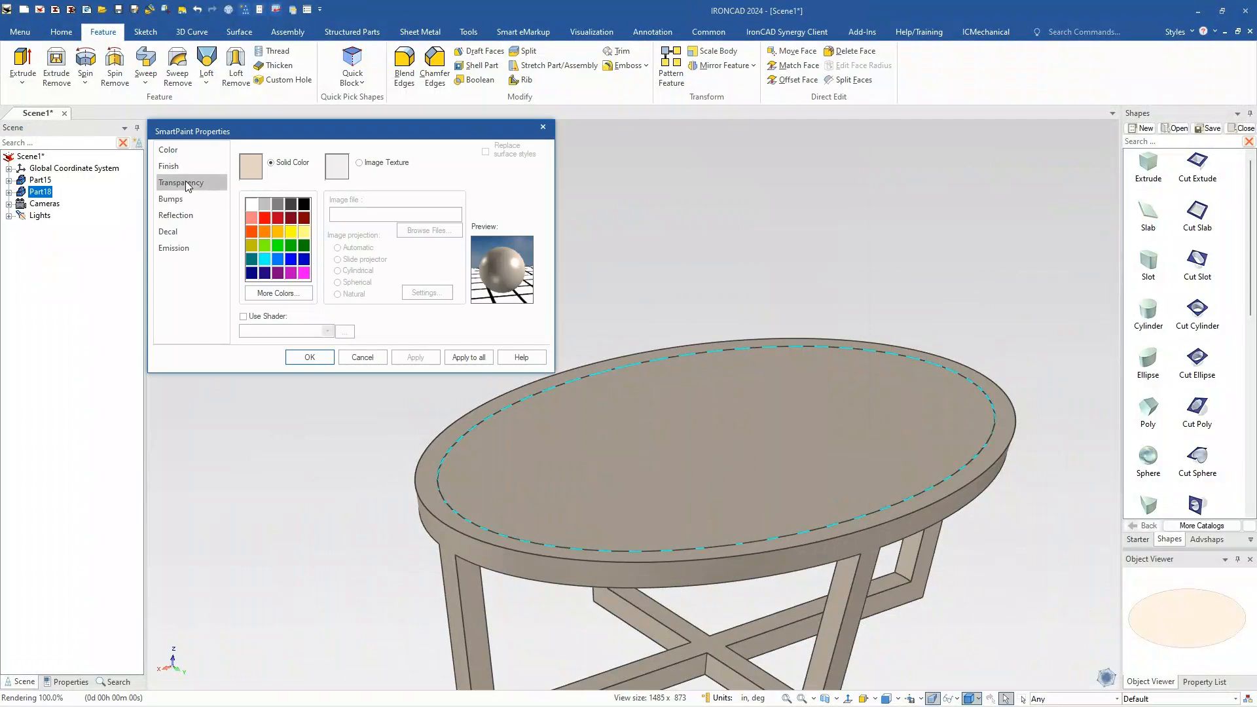
click(188, 183)
click(302, 168)
click(308, 356)
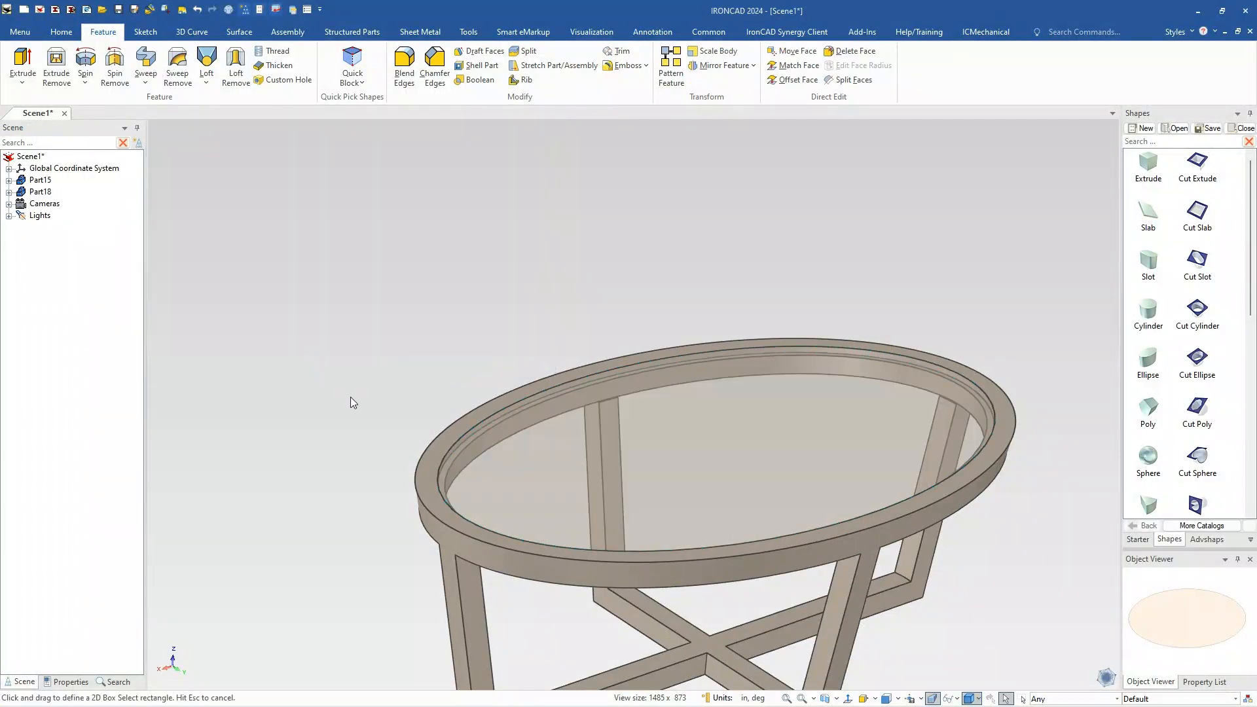
key(F8)
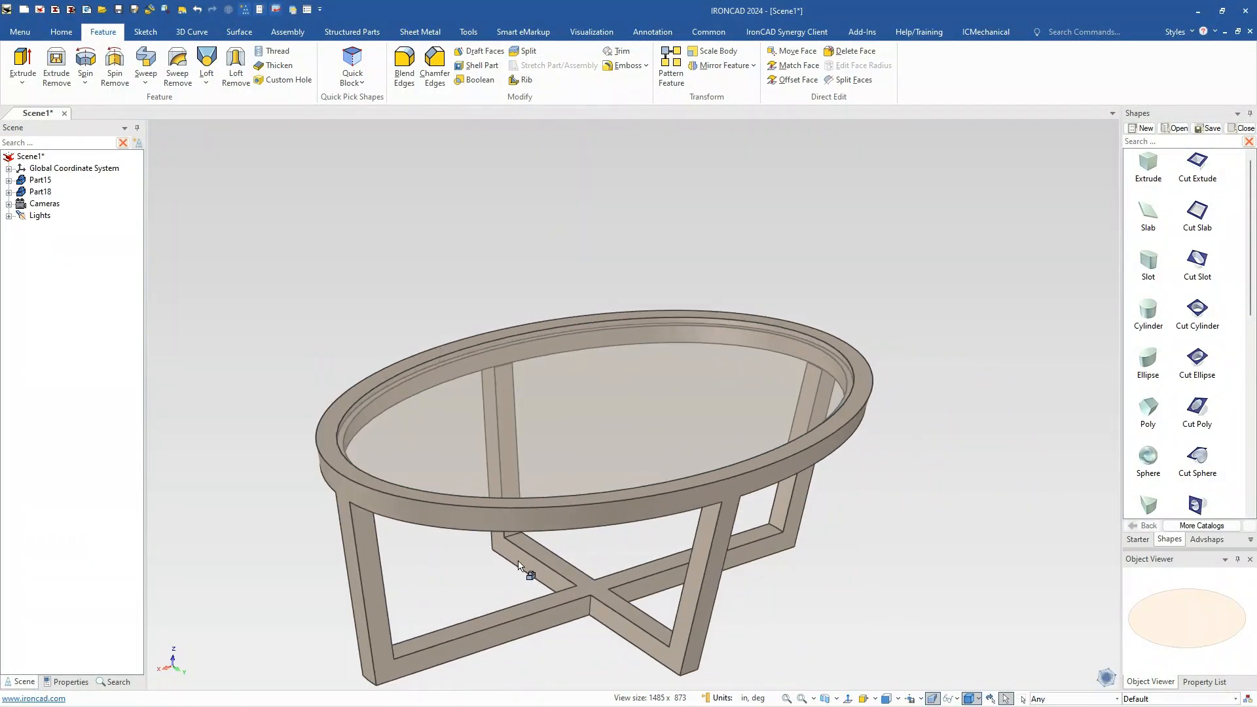
Rename the table frame part as Base
click(40, 180)
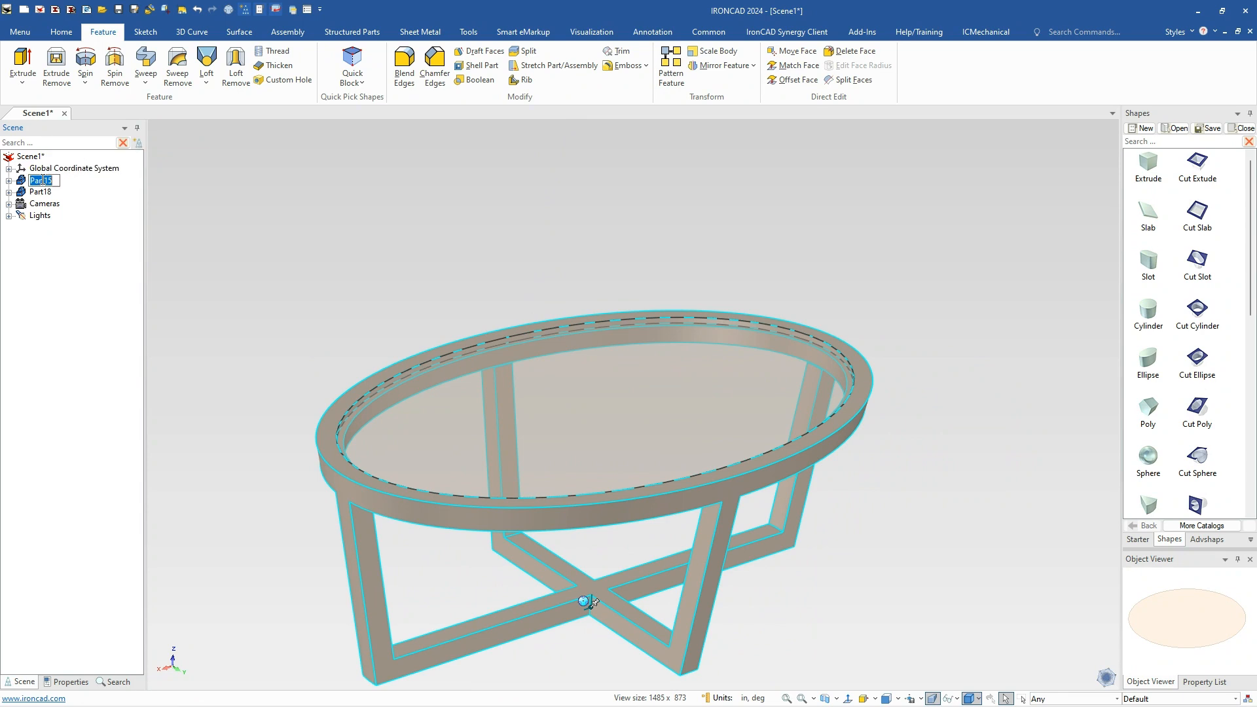
text(b)
key(Return)
Rename the transparent elliptical panel part as Top
click(40, 192)
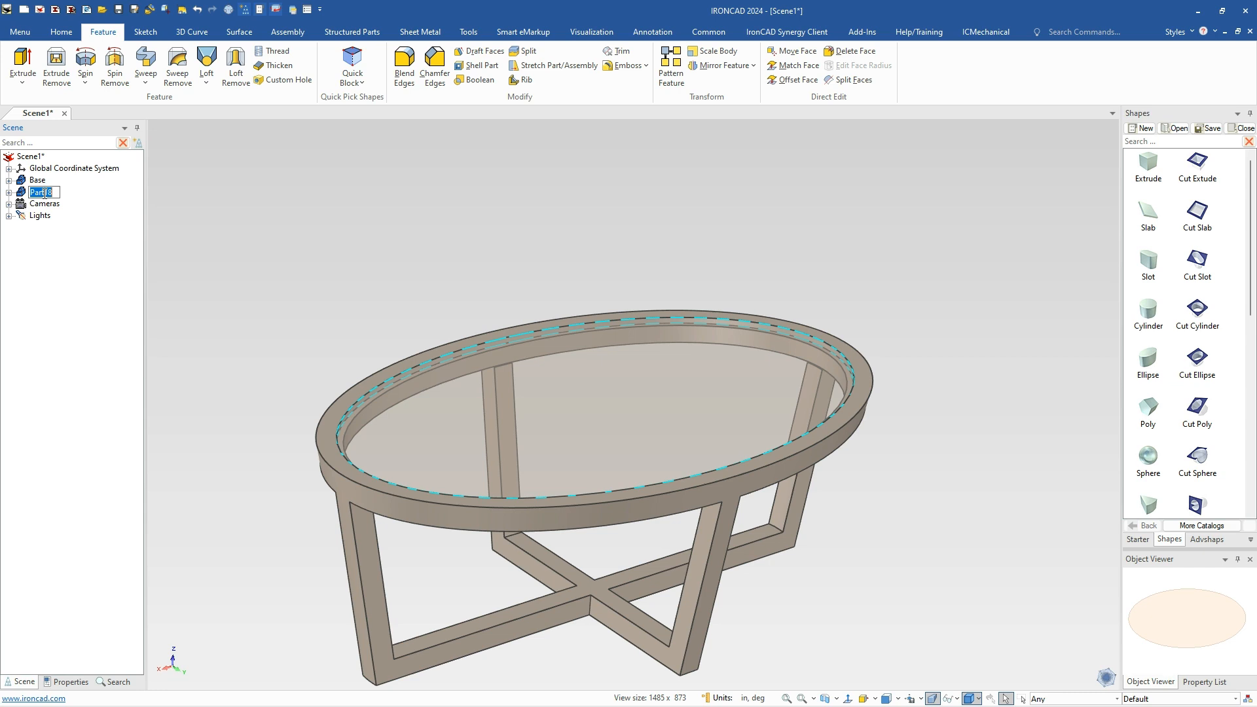
text(Top)
key(Return)
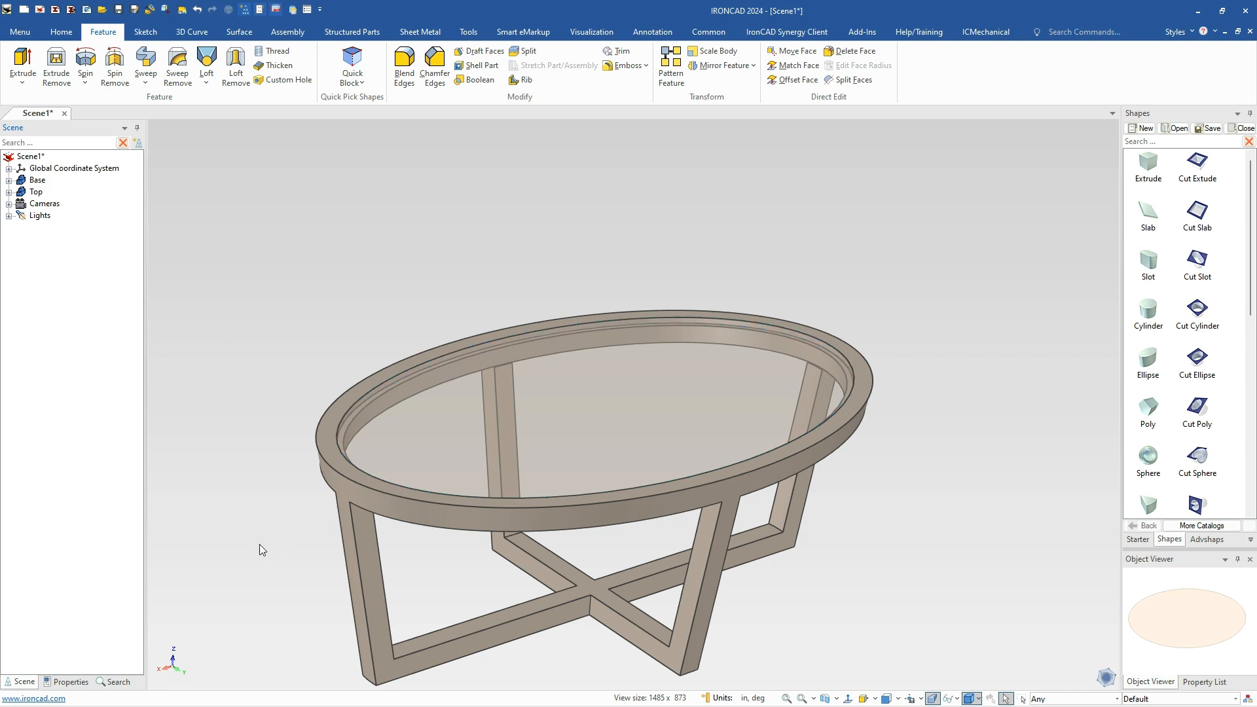
Group the Base and Top parts into one assembly
key(ctrl+a)
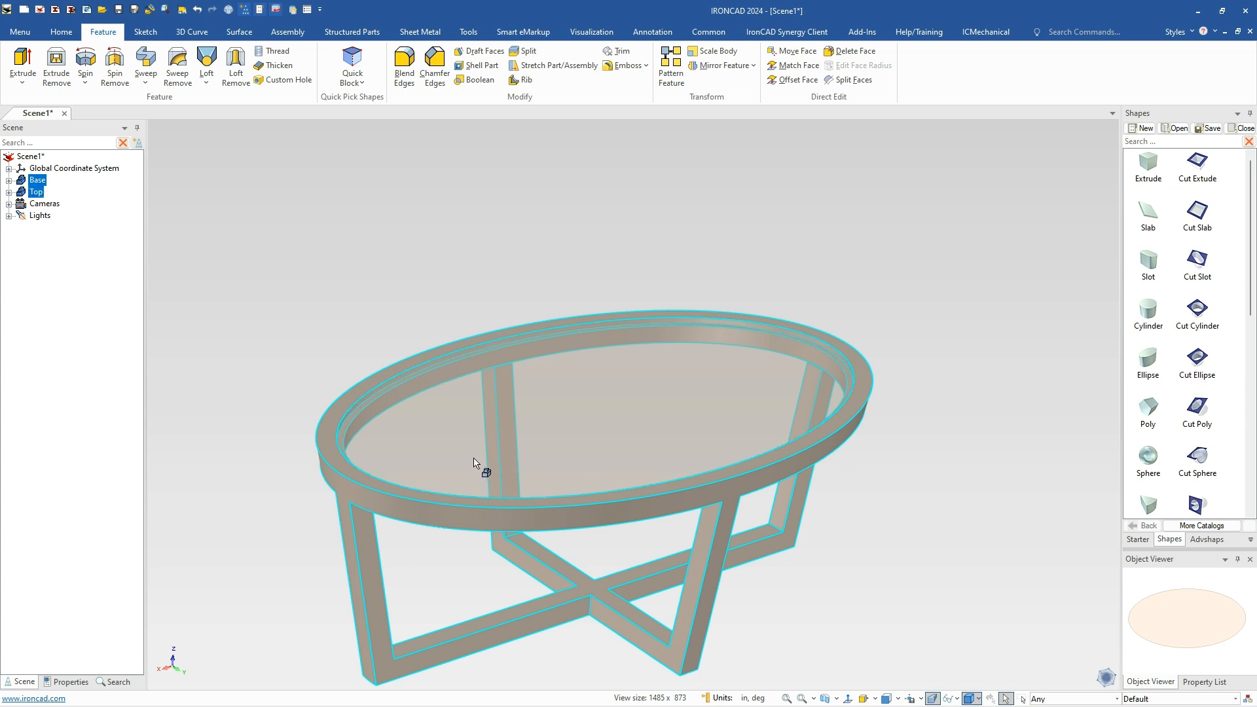
right_drag(475, 462, 286, 309)
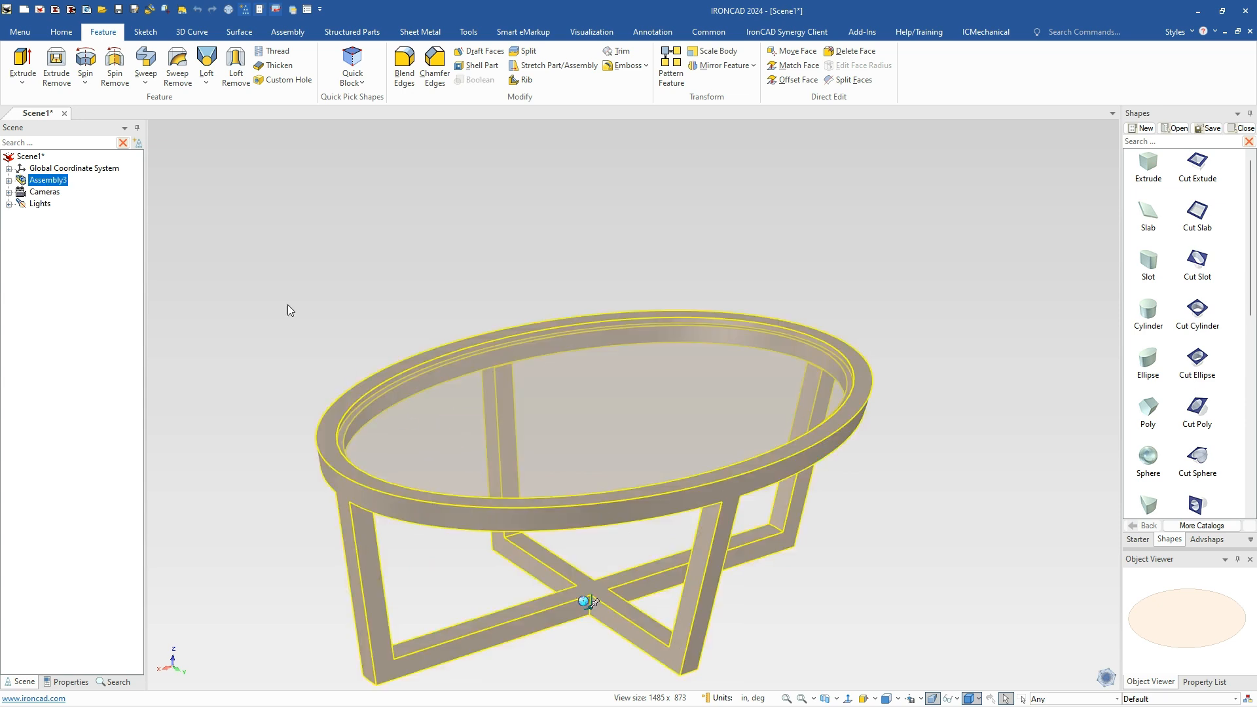
click(277, 209)
Set the mass density of the Base part inside the assembly to 7200
click(10, 182)
click(35, 192)
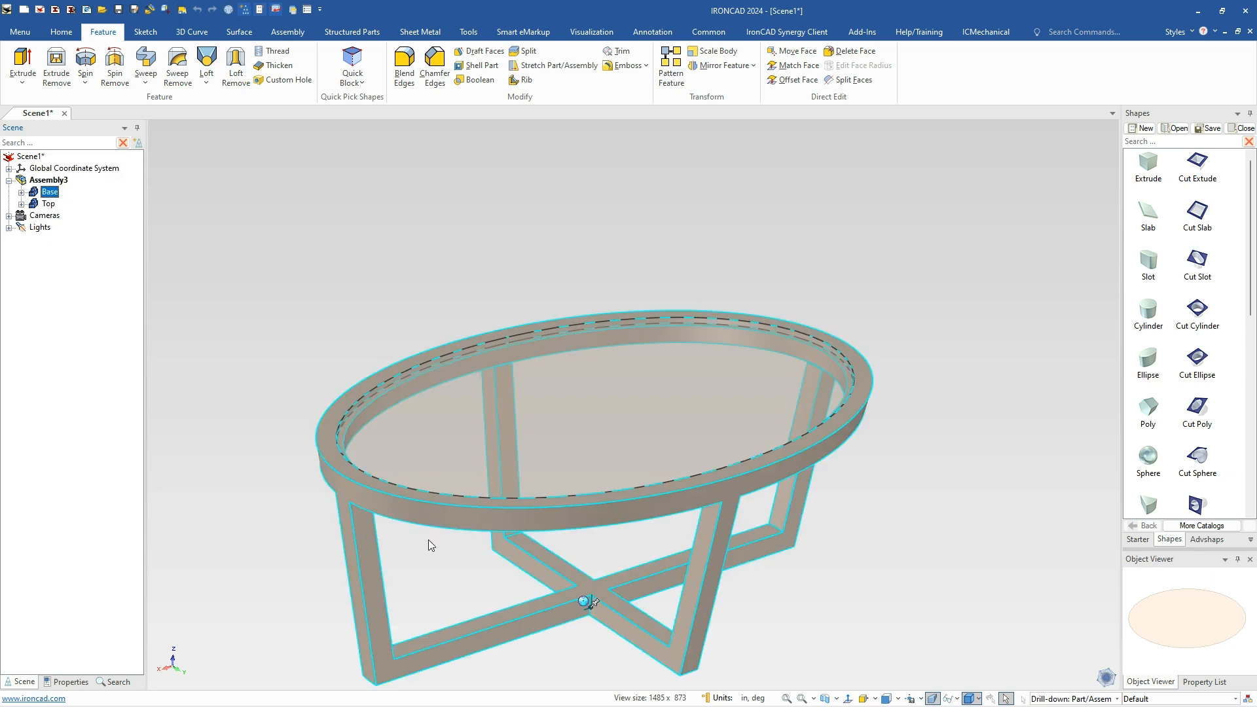
click(68, 681)
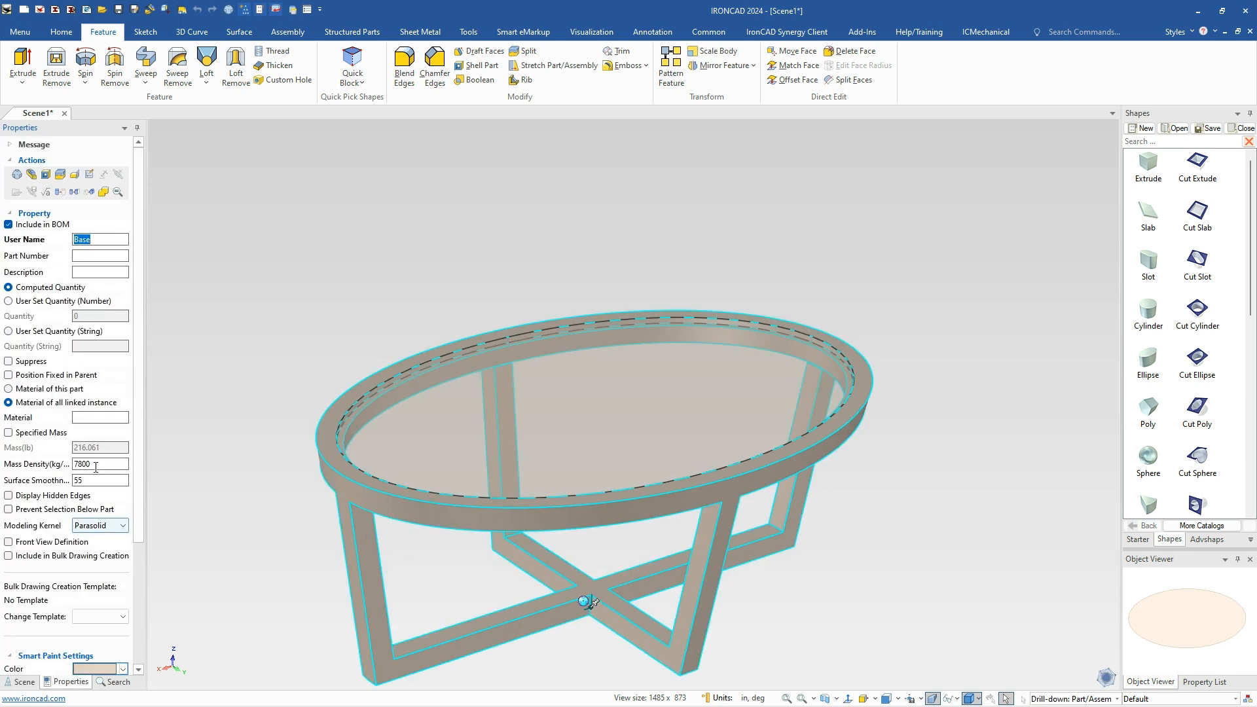
click(70, 464)
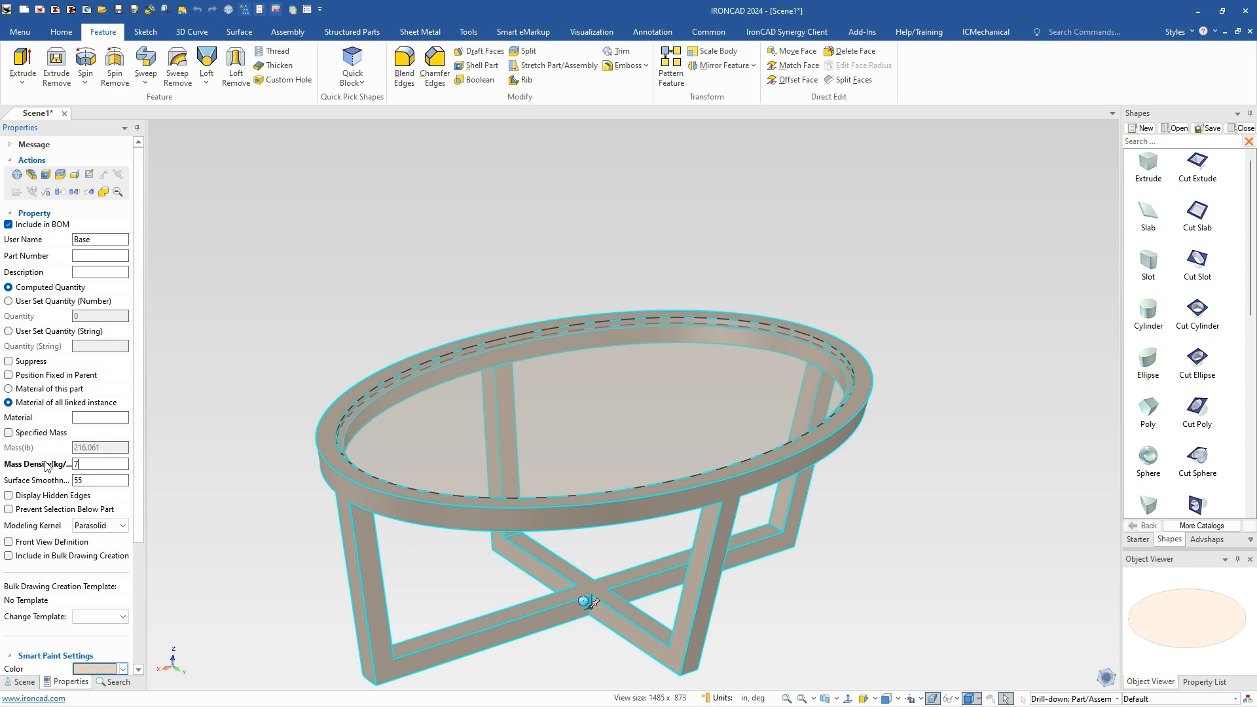
text(7200)
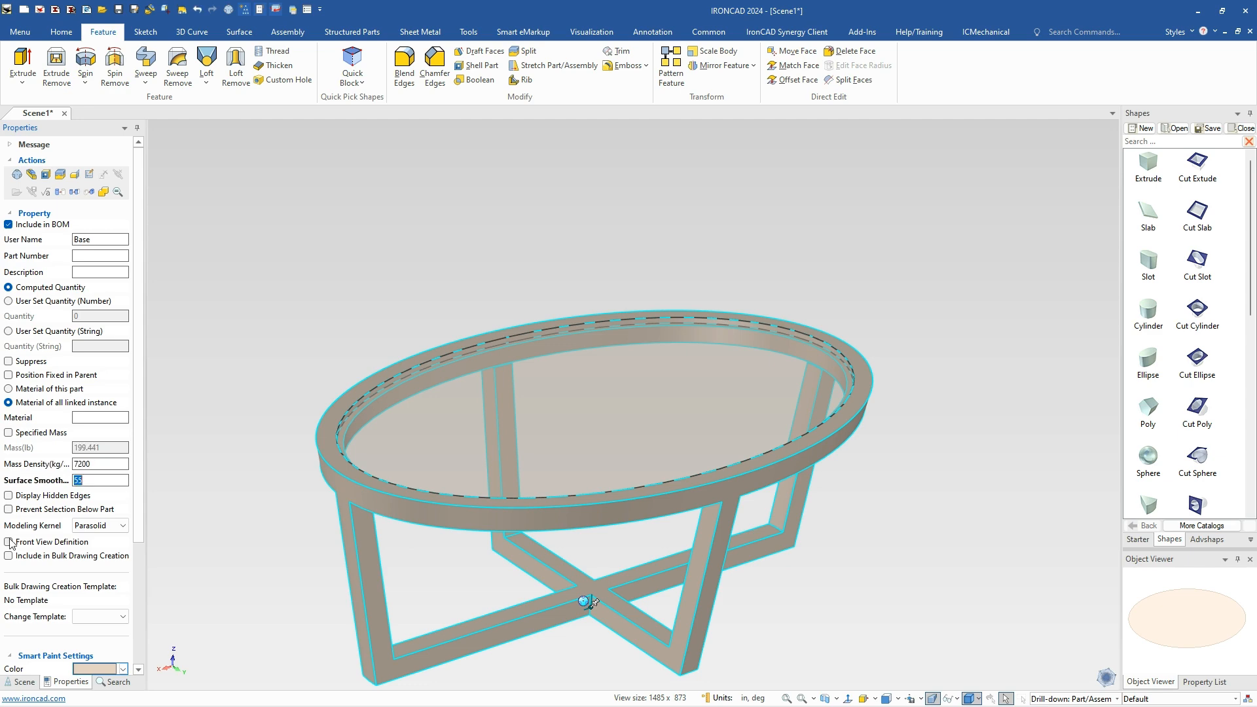
Set the mass density of the Top part to 1020
click(471, 456)
click(462, 449)
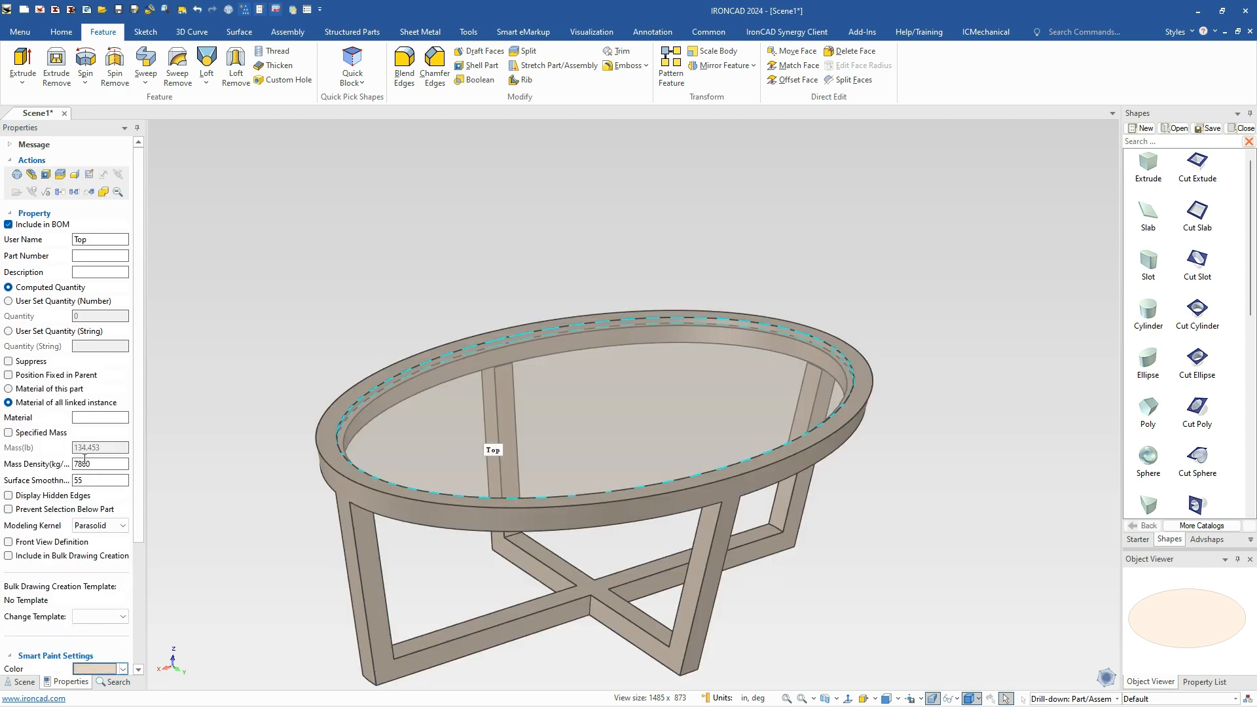
click(93, 465)
text(1020)
key(Tab)
click(207, 415)
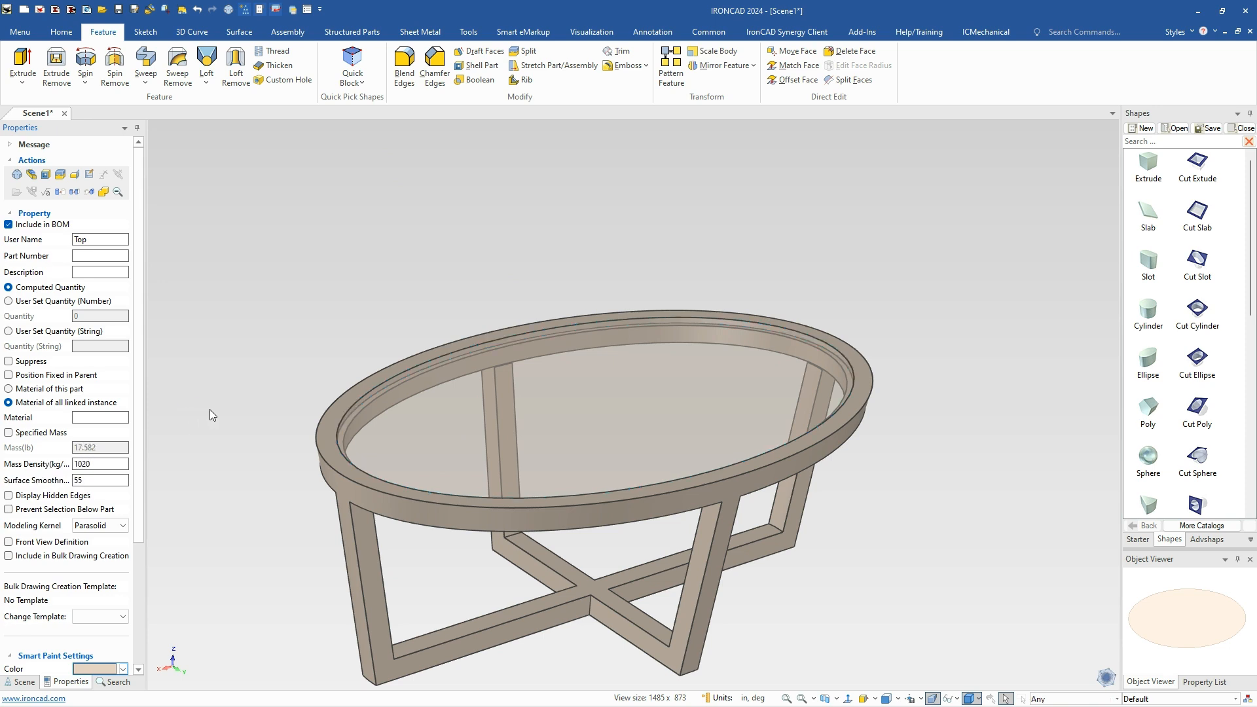
Check the calculated mass of the whole table assembly in its properties
click(260, 444)
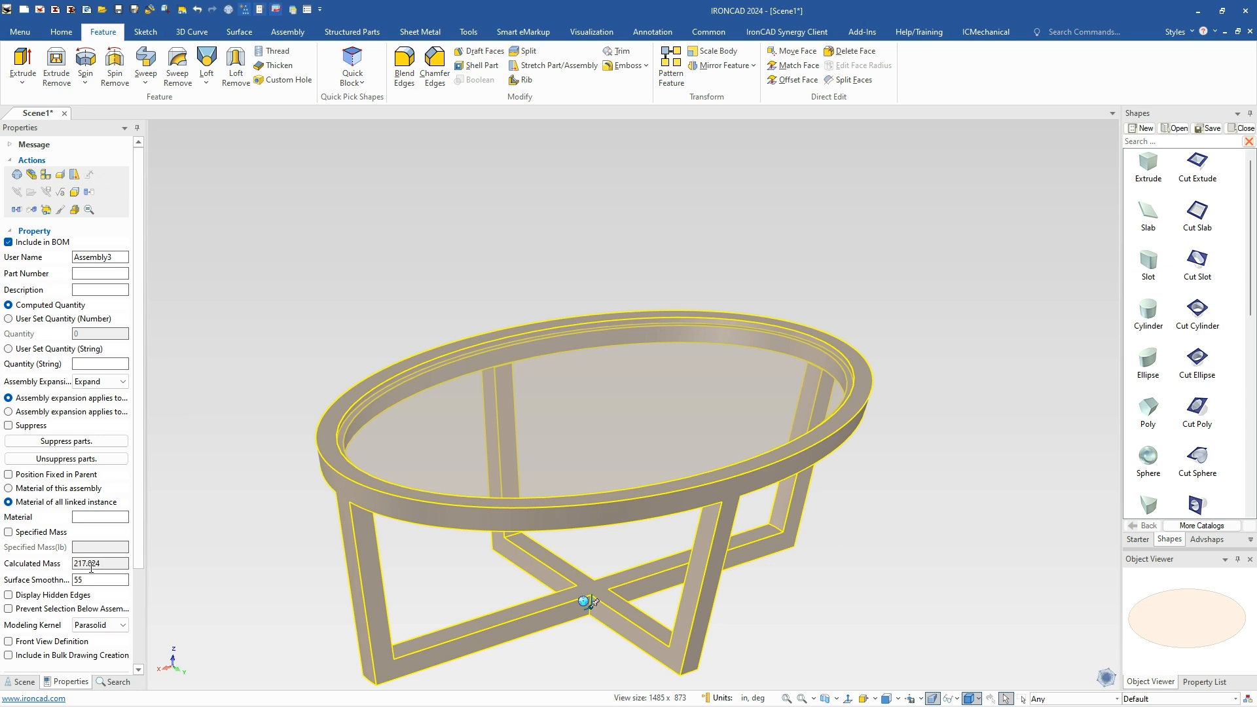
middle_drag(759, 568, 616, 553)
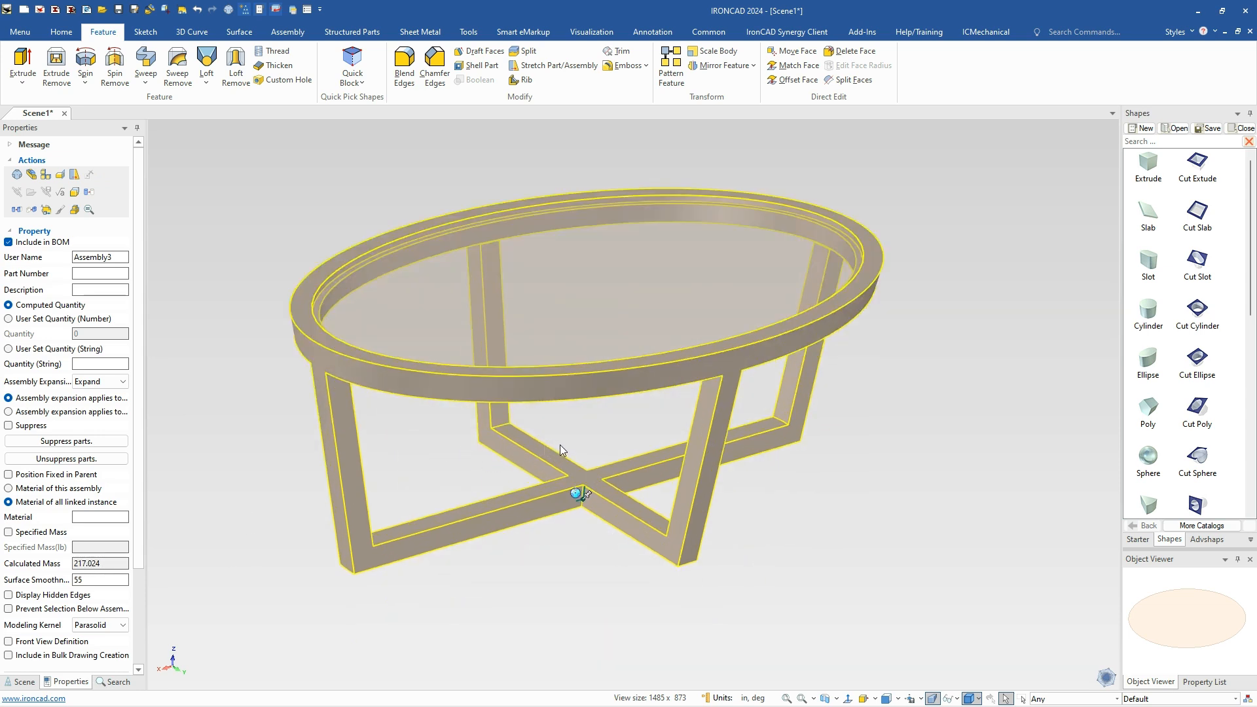
scroll(571, 442, up, 1)
scroll(601, 450, up, 1)
middle_drag(593, 445, 626, 453)
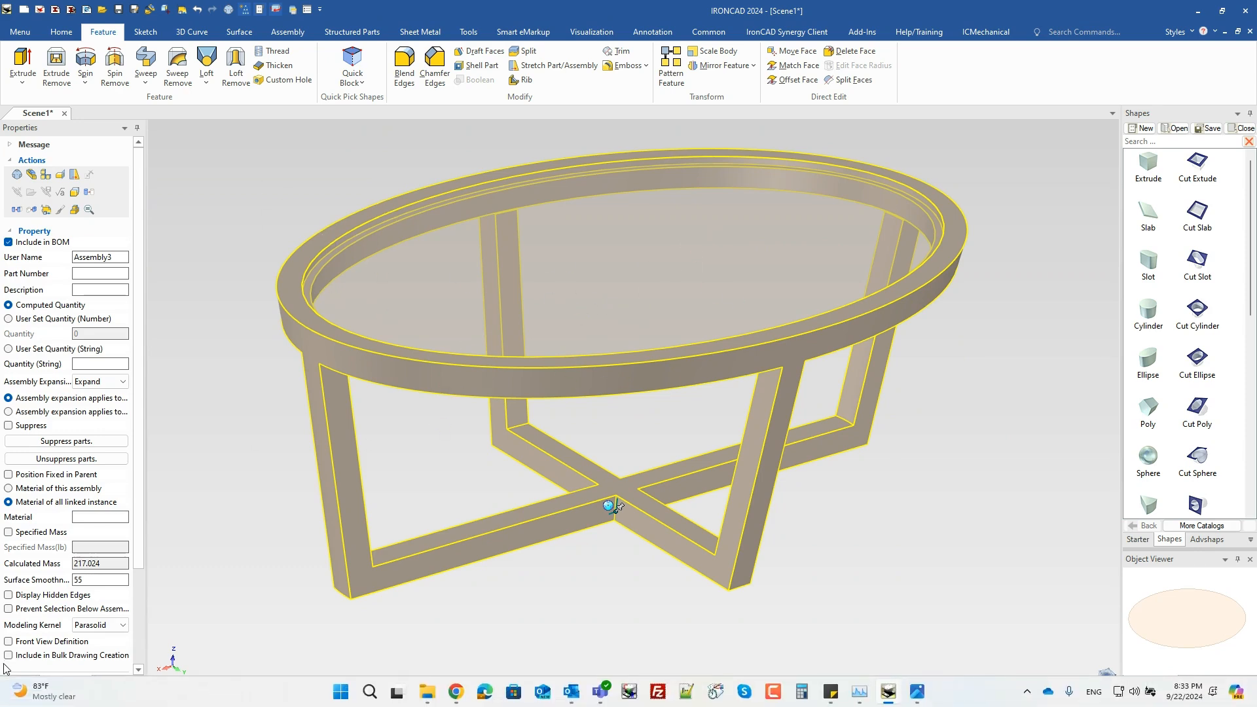
click(19, 682)
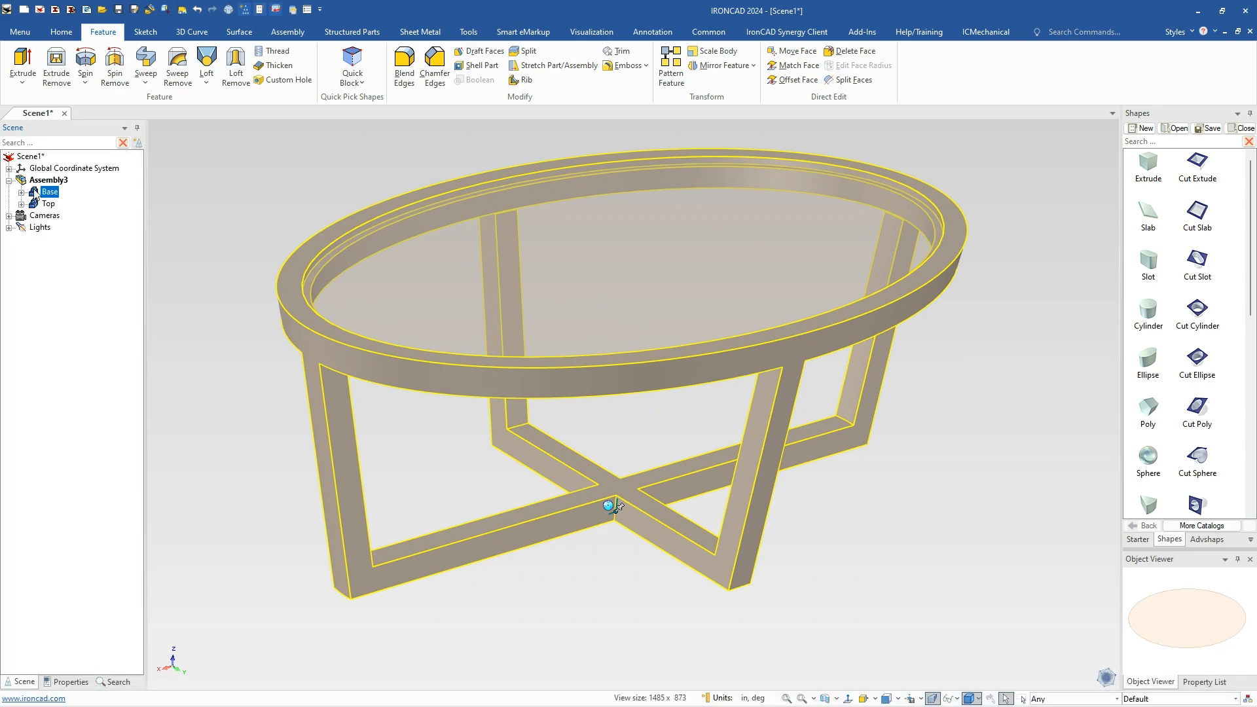
click(219, 179)
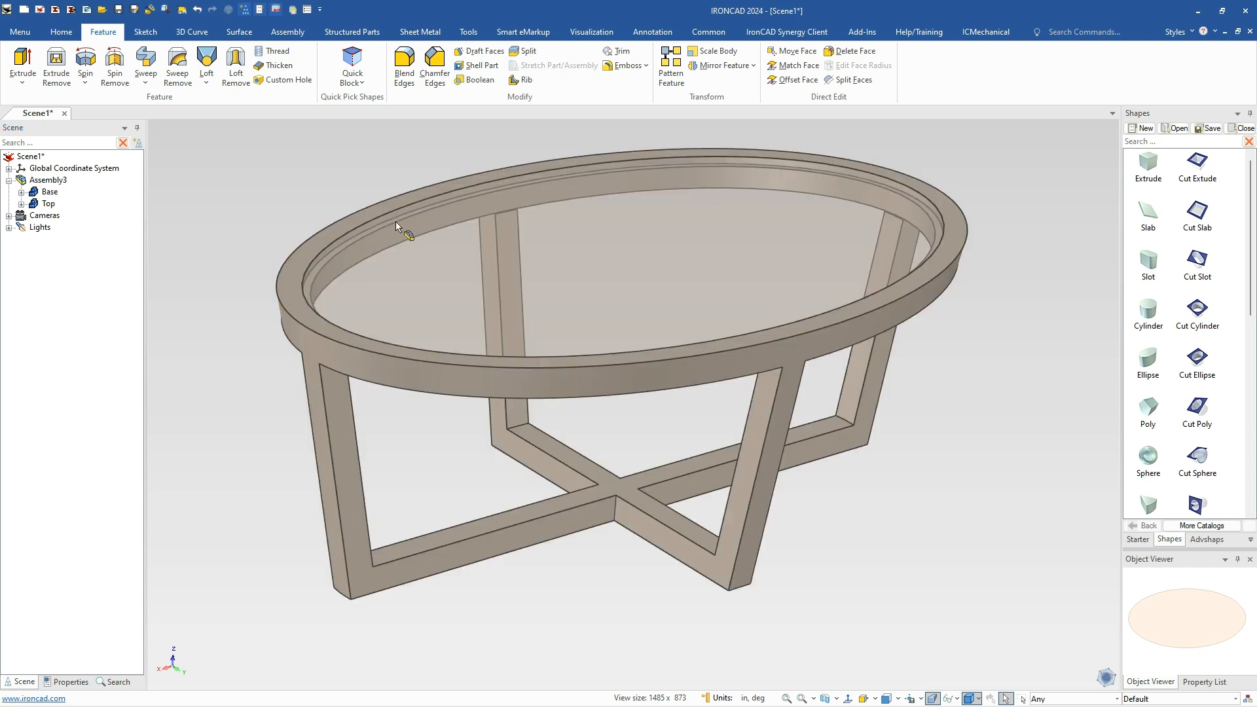
click(720, 348)
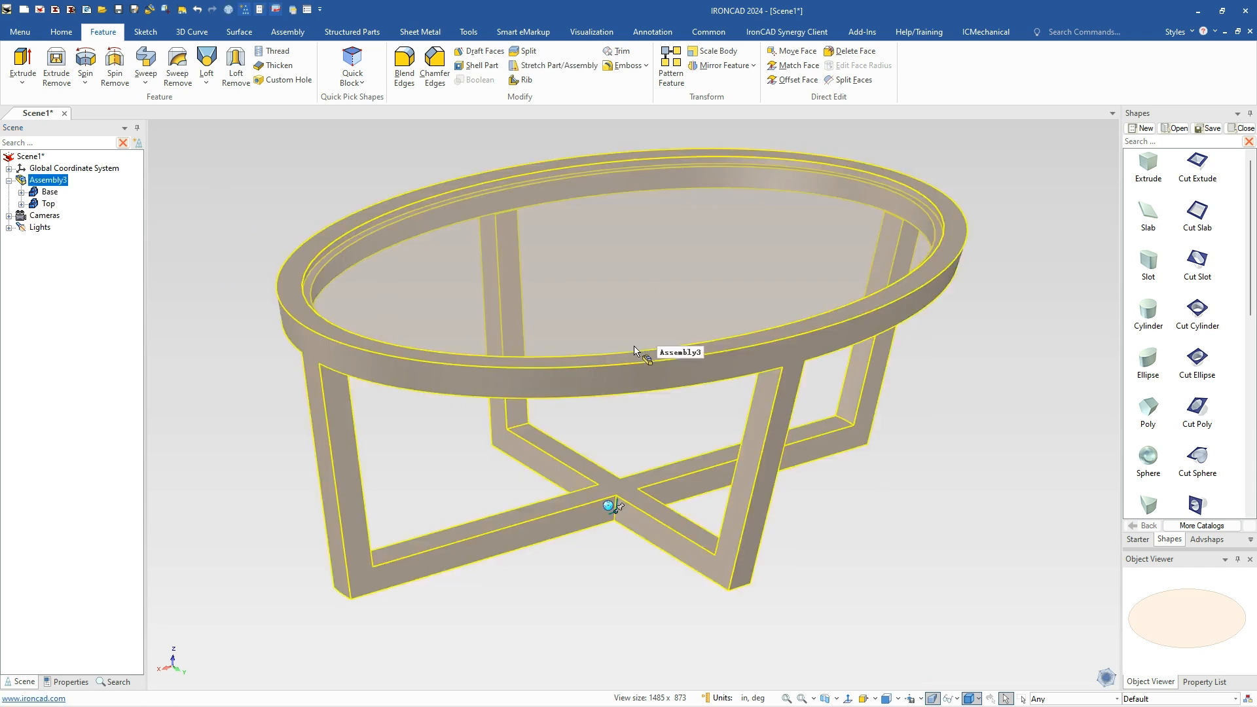
right_click(635, 349)
click(685, 72)
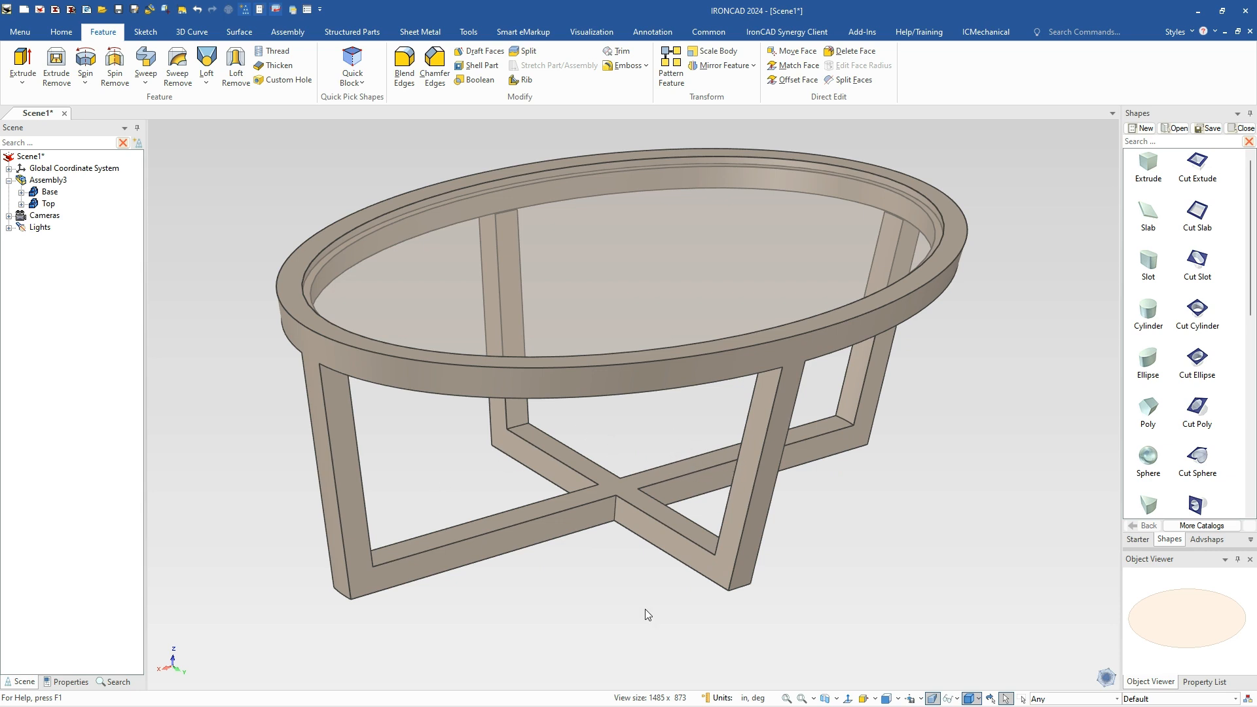
Measure the distance between the two parallel upper edges of the short leg crossbar on the Base
click(650, 522)
click(655, 524)
click(662, 520)
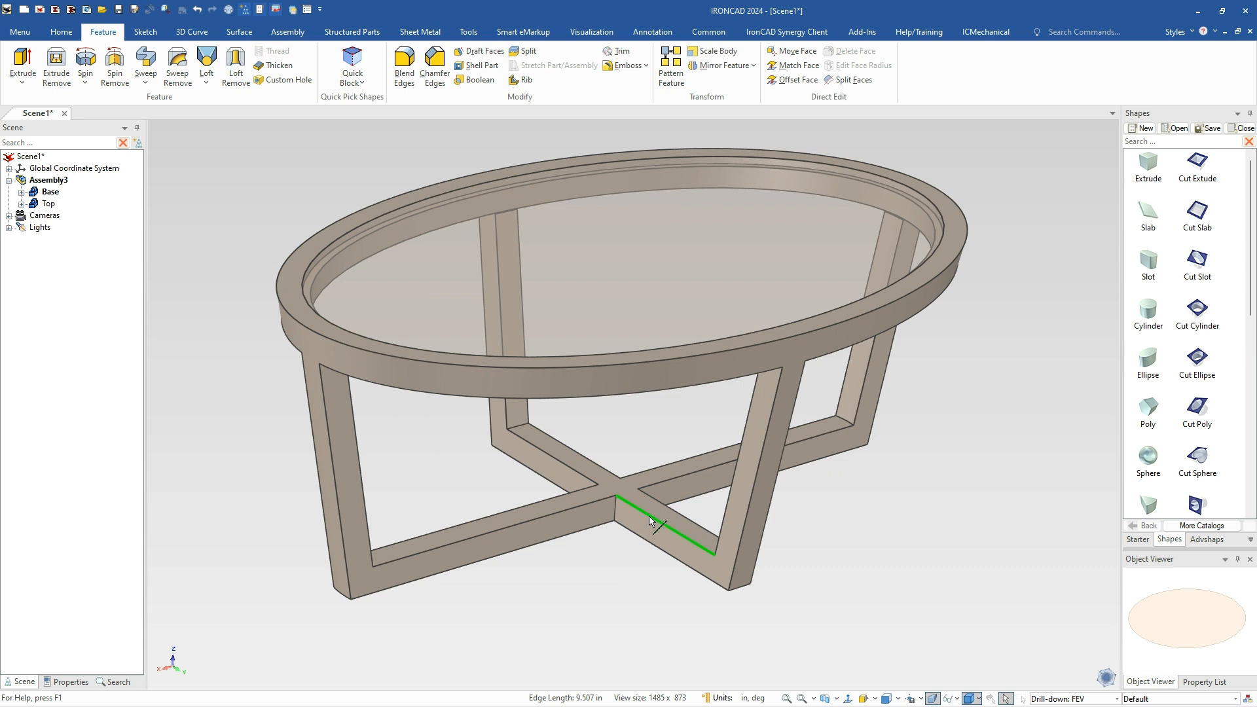
shift+click(681, 515)
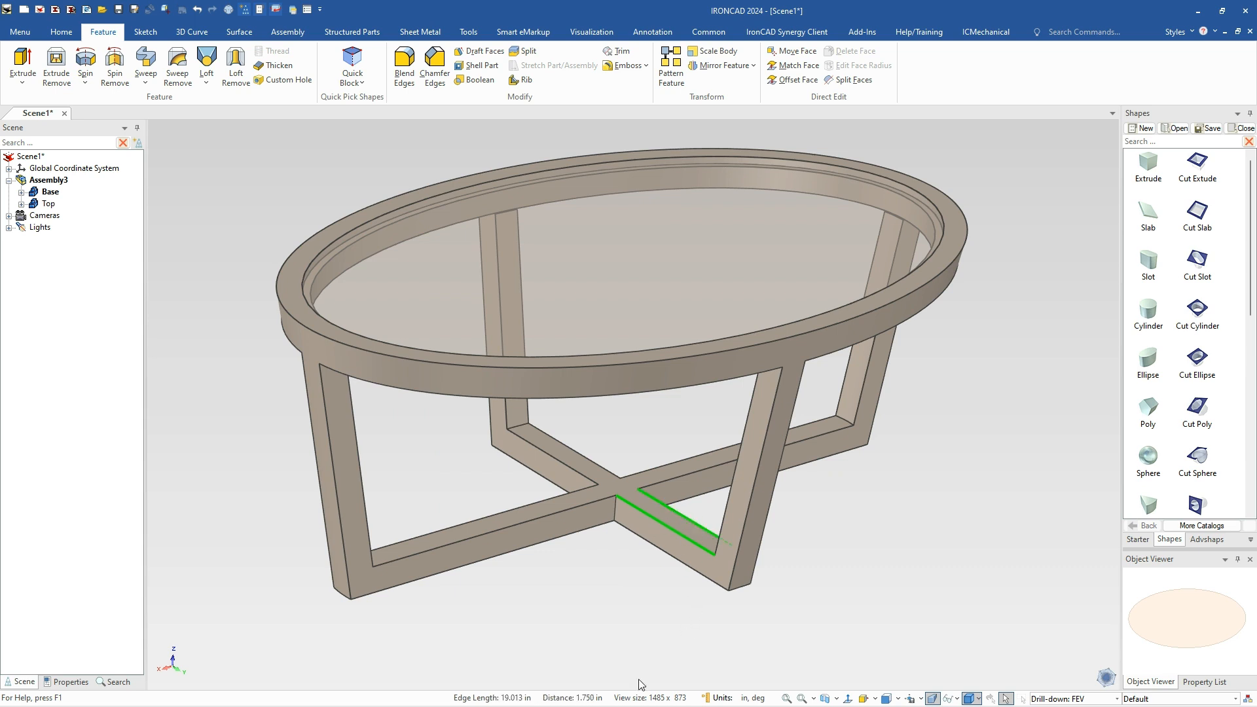
Measure the distance between the two parallel upper edges of the long leg crossbar, then clear the edge selection
click(525, 522)
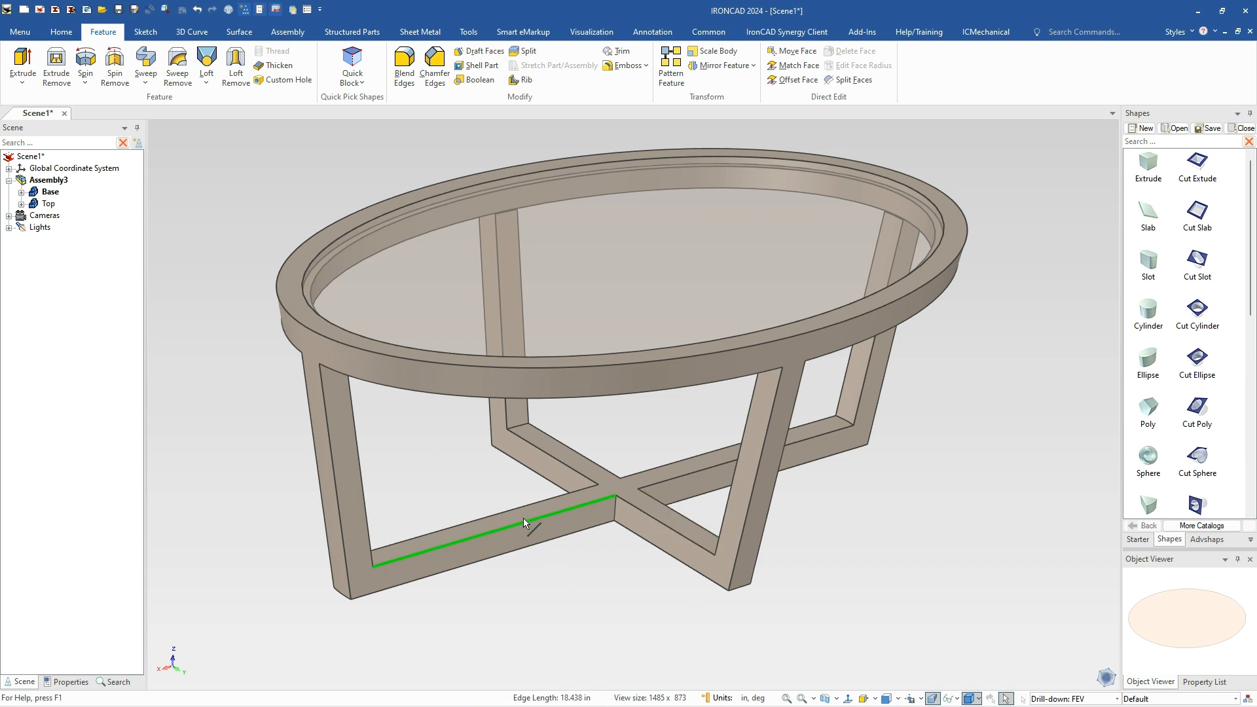
shift+click(512, 509)
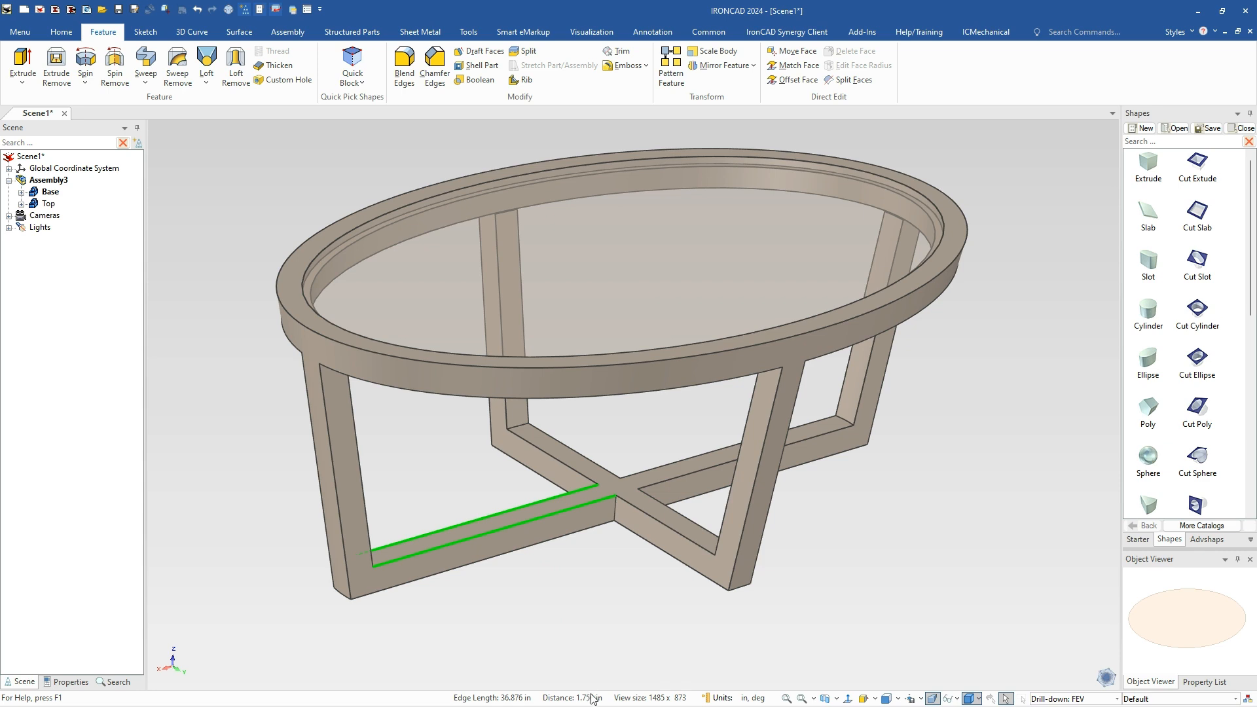
click(548, 576)
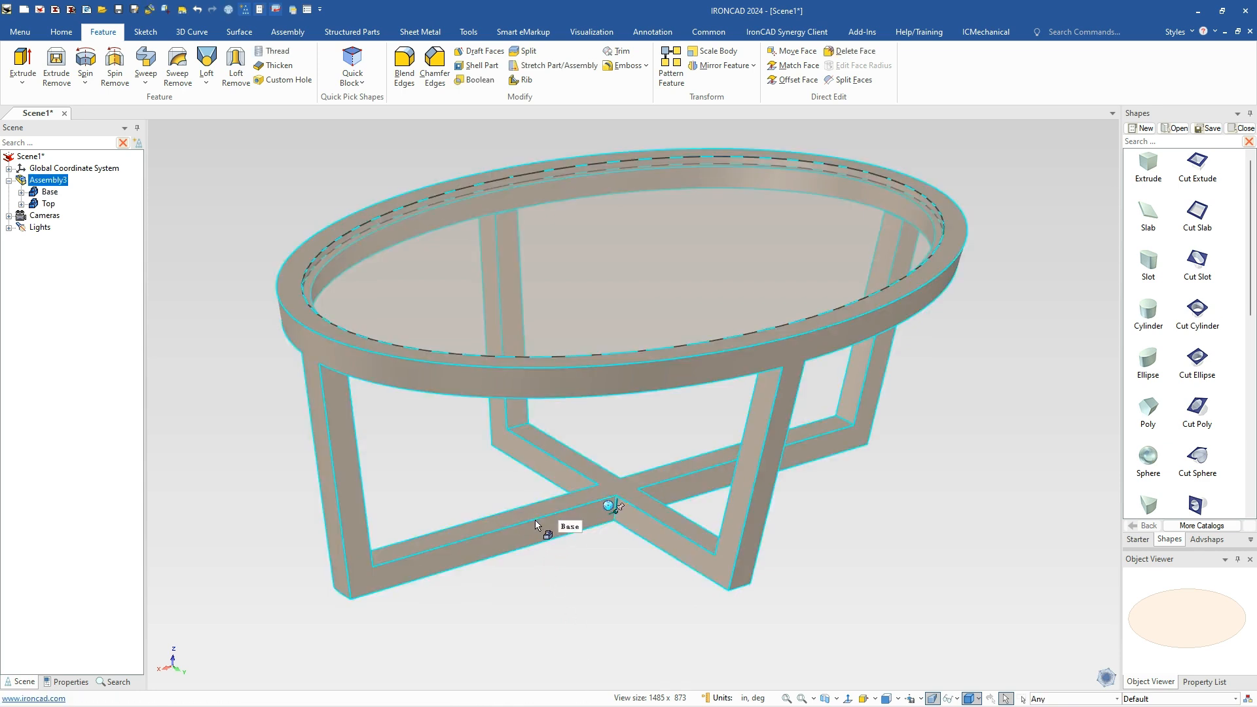
click(536, 519)
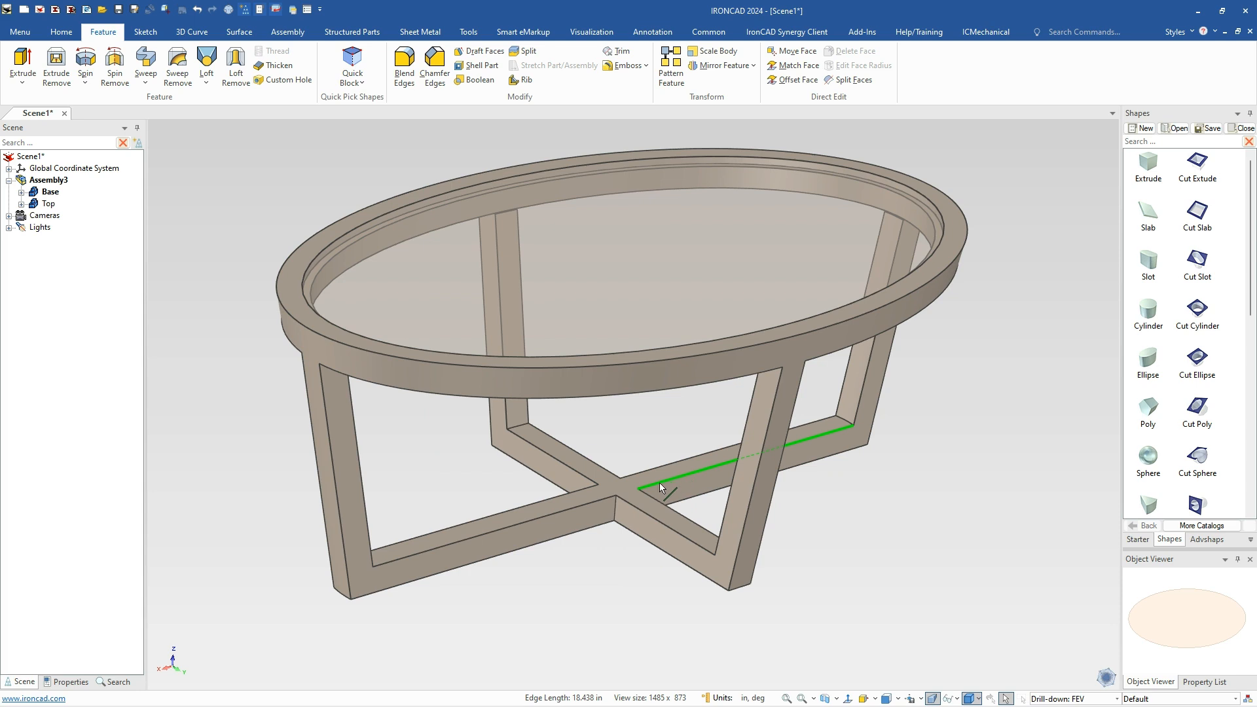
key(Escape)
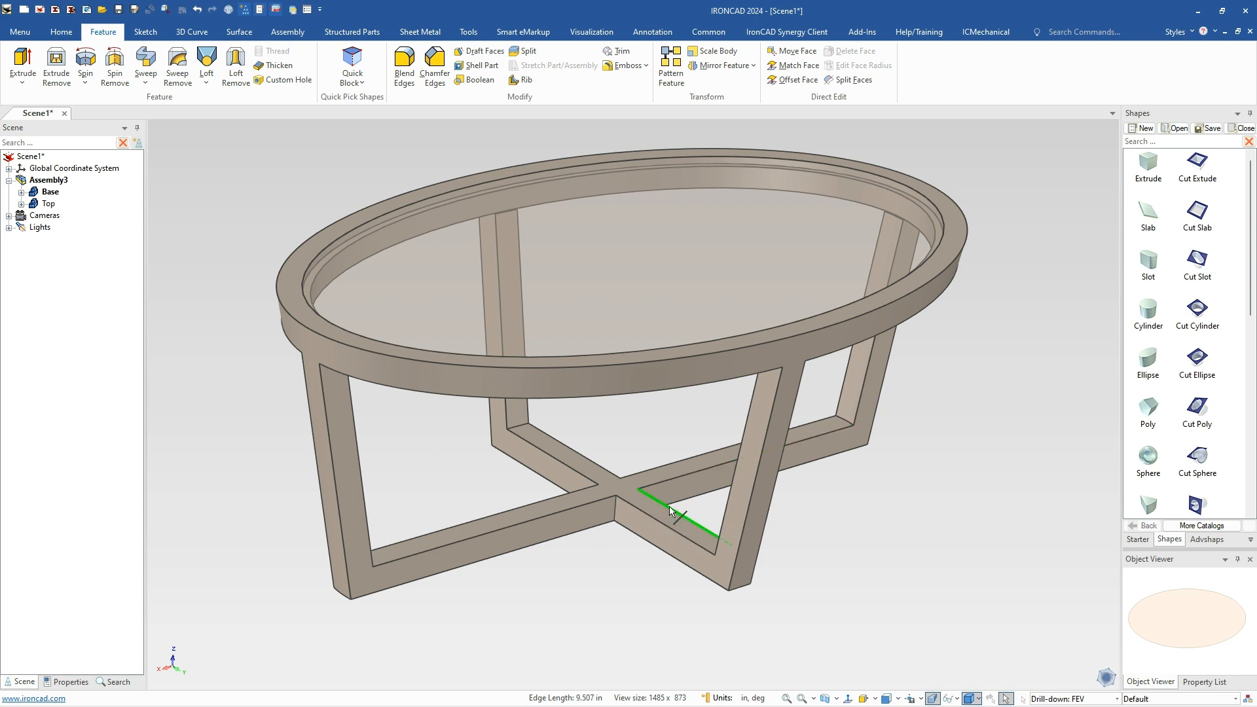